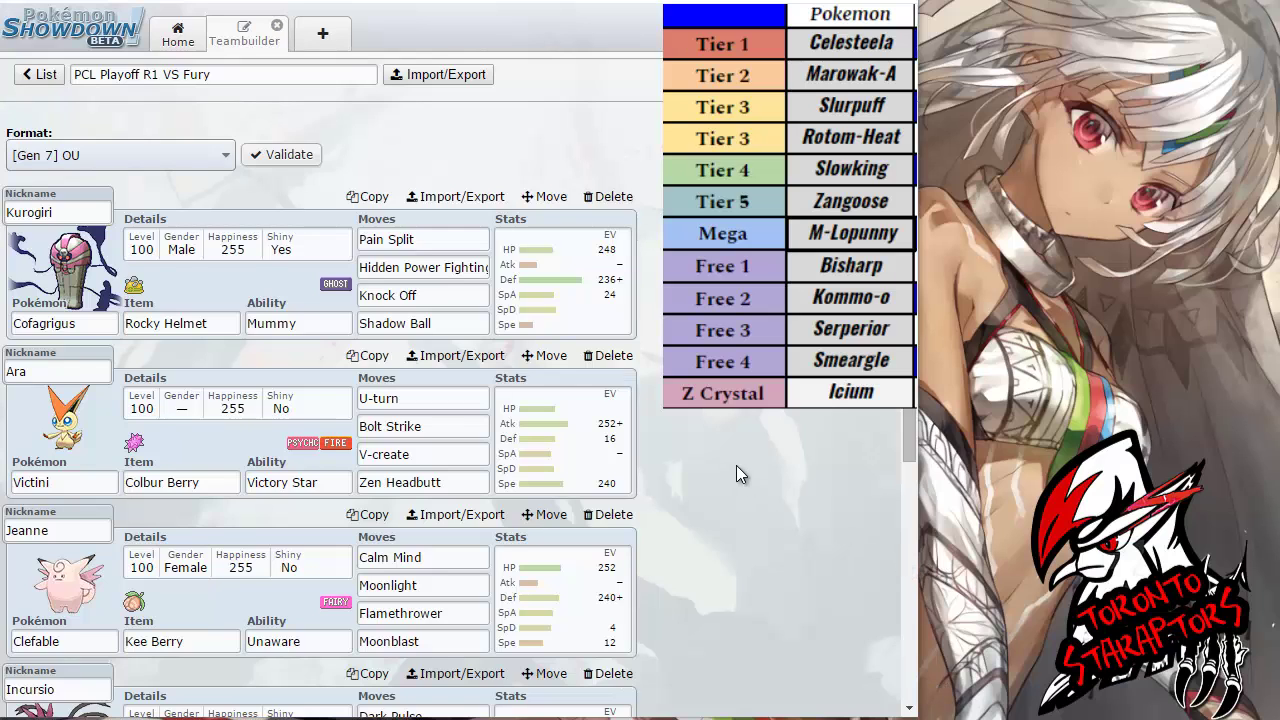
# - Open the Cofagrigus set for editing and examine its held item and ability
pyautogui.click(60, 212)
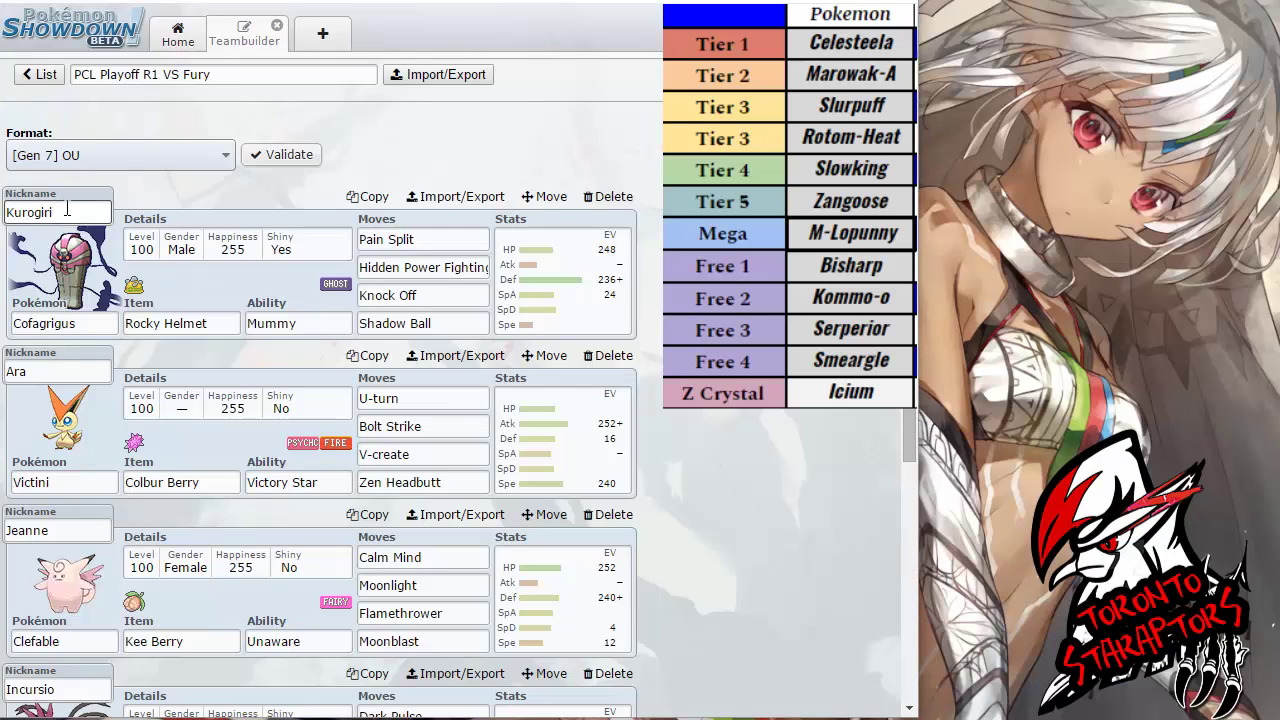
pyautogui.click(110, 326)
pyautogui.click(143, 248)
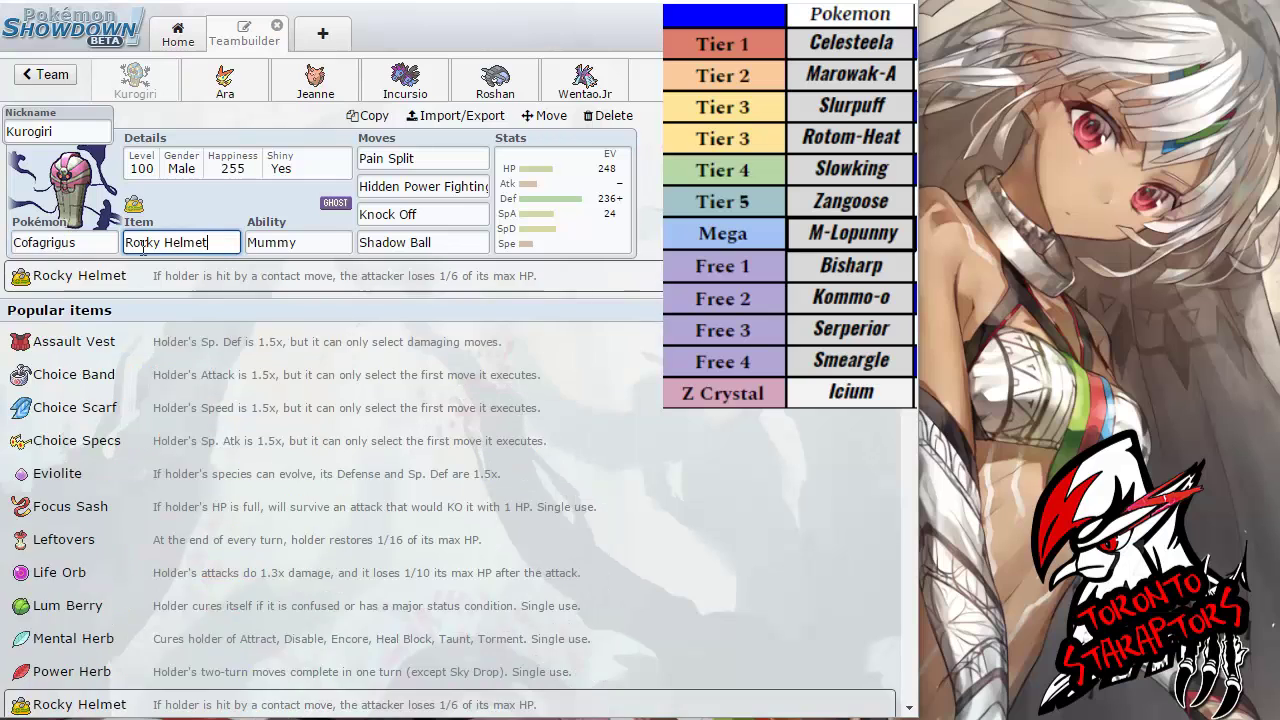
pyautogui.click(188, 242)
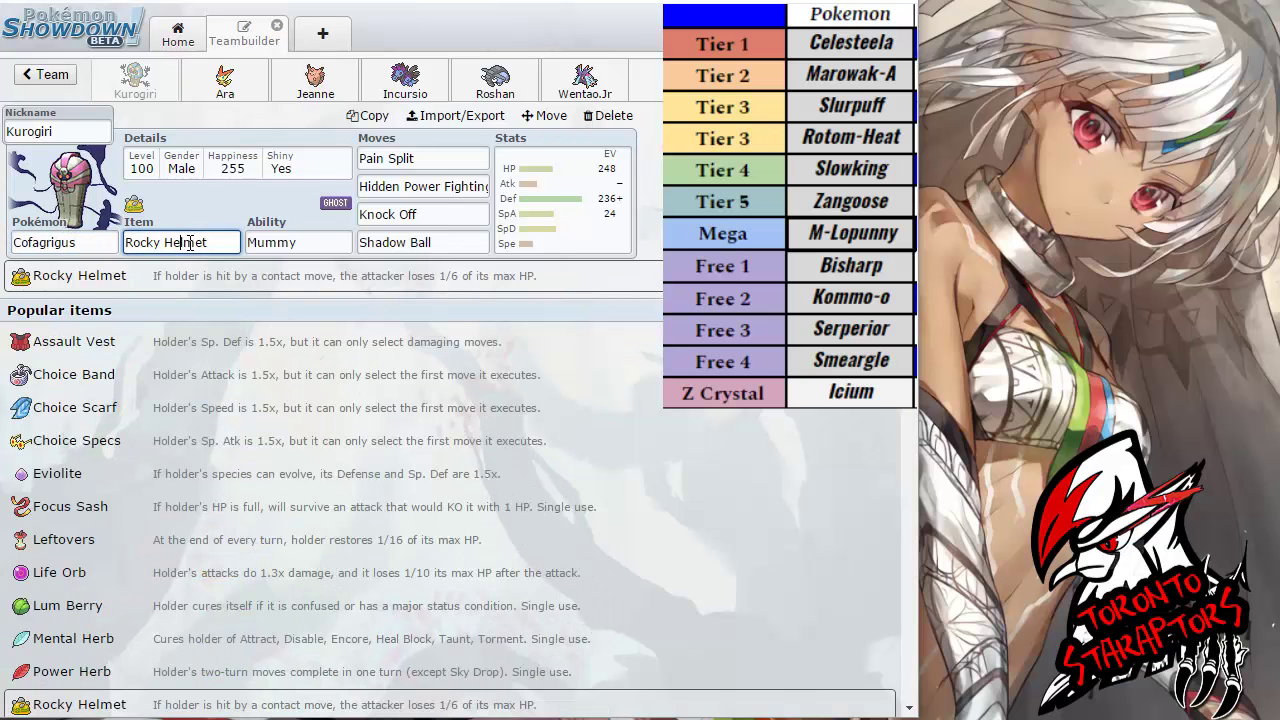
pyautogui.click(270, 242)
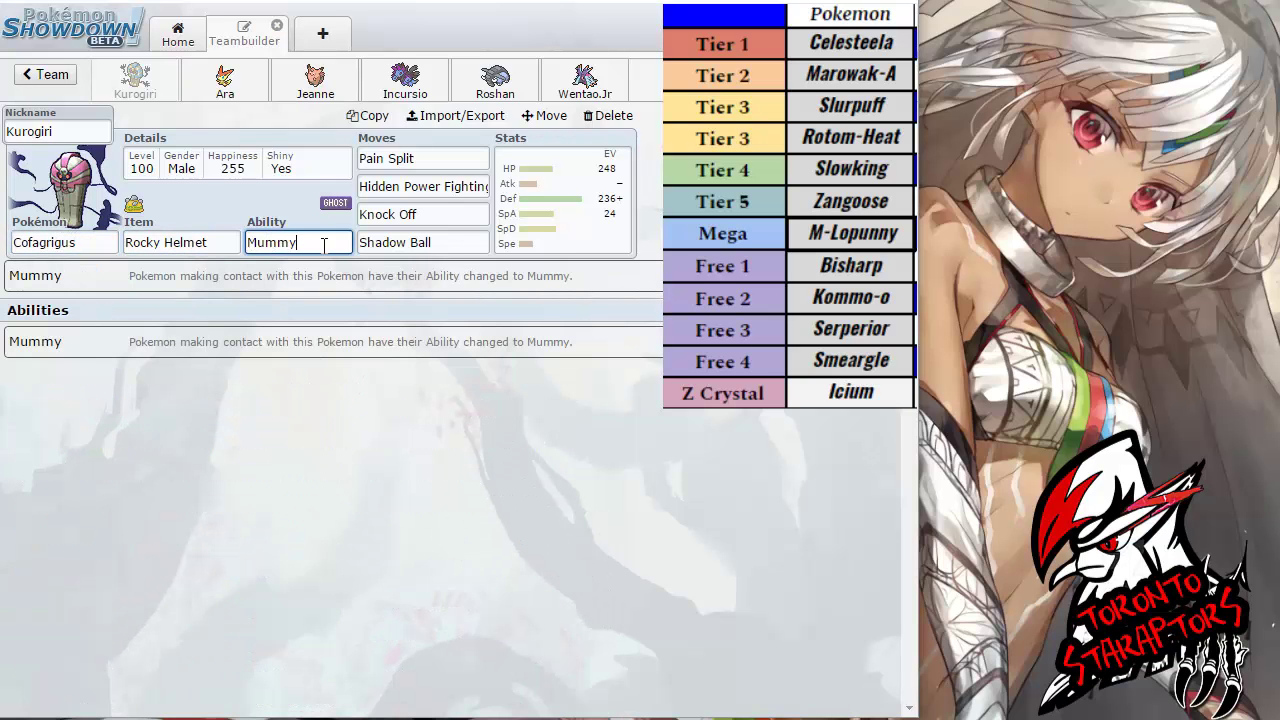
# - Examine the details of Cofagrigus's four moves, from Pain Split through Shadow Ball
pyautogui.click(448, 158)
pyautogui.click(453, 185)
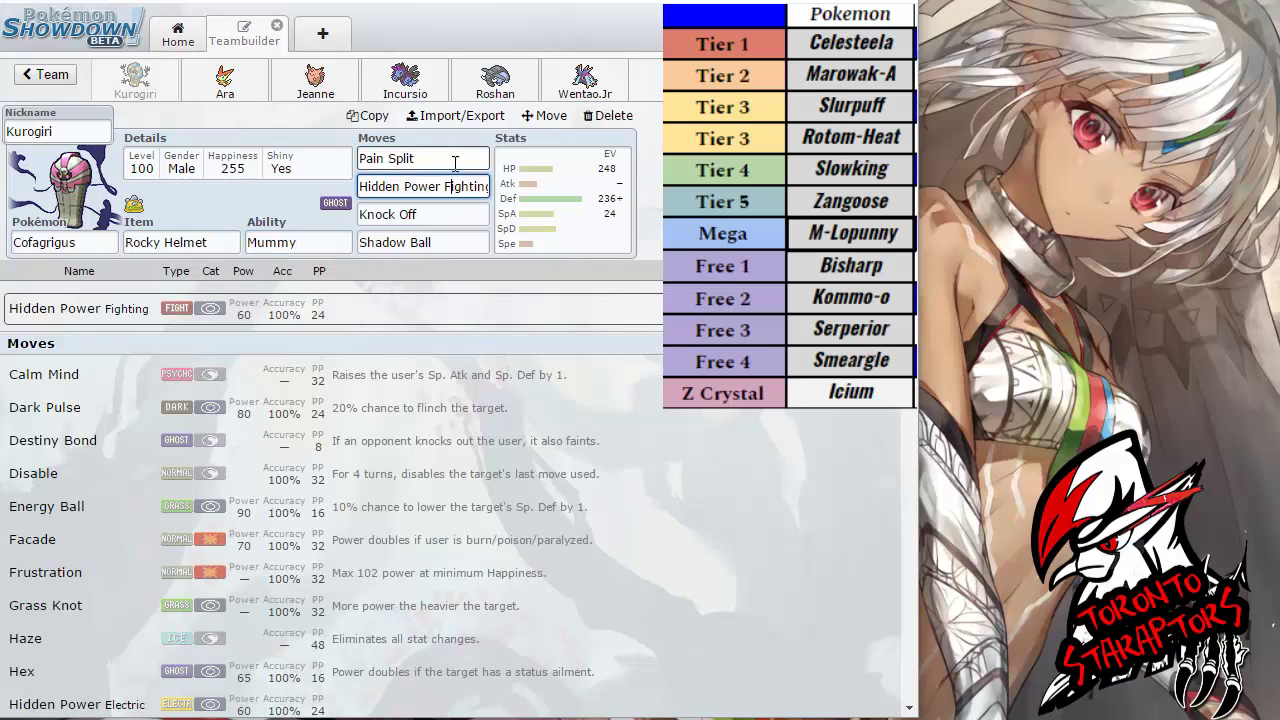
pyautogui.click(460, 160)
pyautogui.click(464, 186)
pyautogui.click(473, 215)
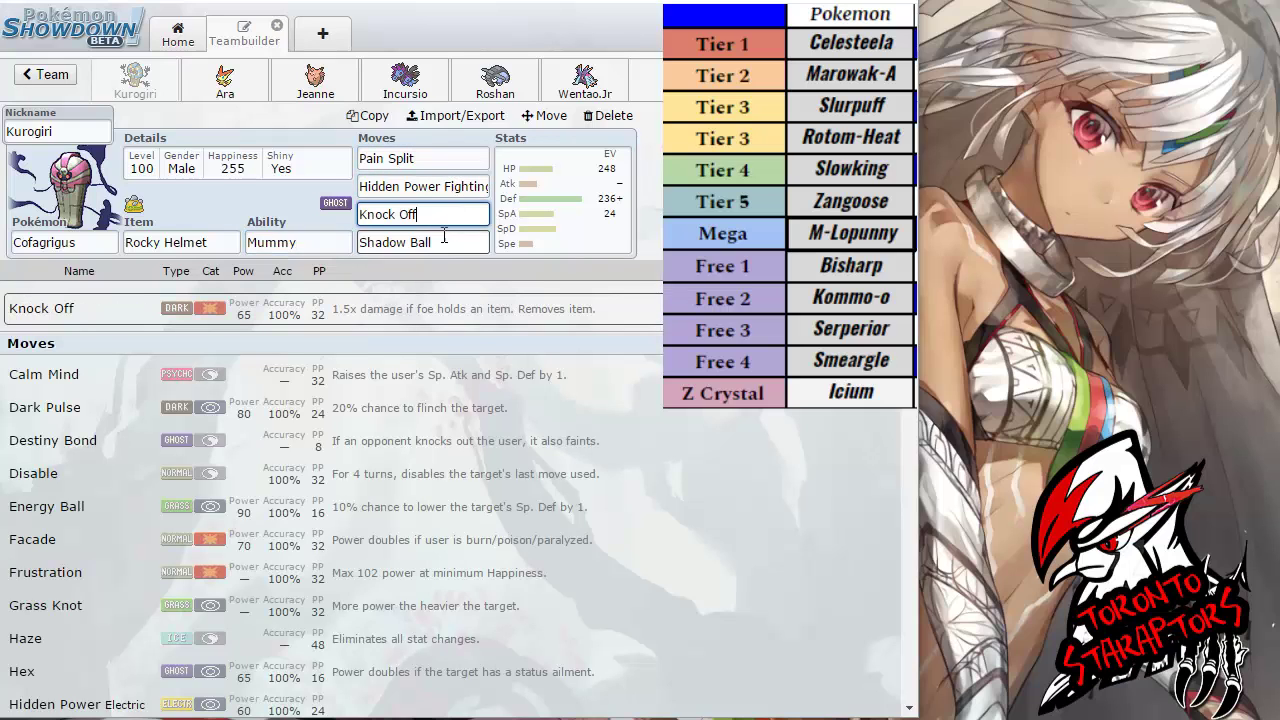
pyautogui.click(446, 242)
pyautogui.click(454, 220)
pyautogui.click(460, 236)
pyautogui.click(460, 215)
pyautogui.click(460, 240)
pyautogui.click(462, 214)
pyautogui.click(470, 242)
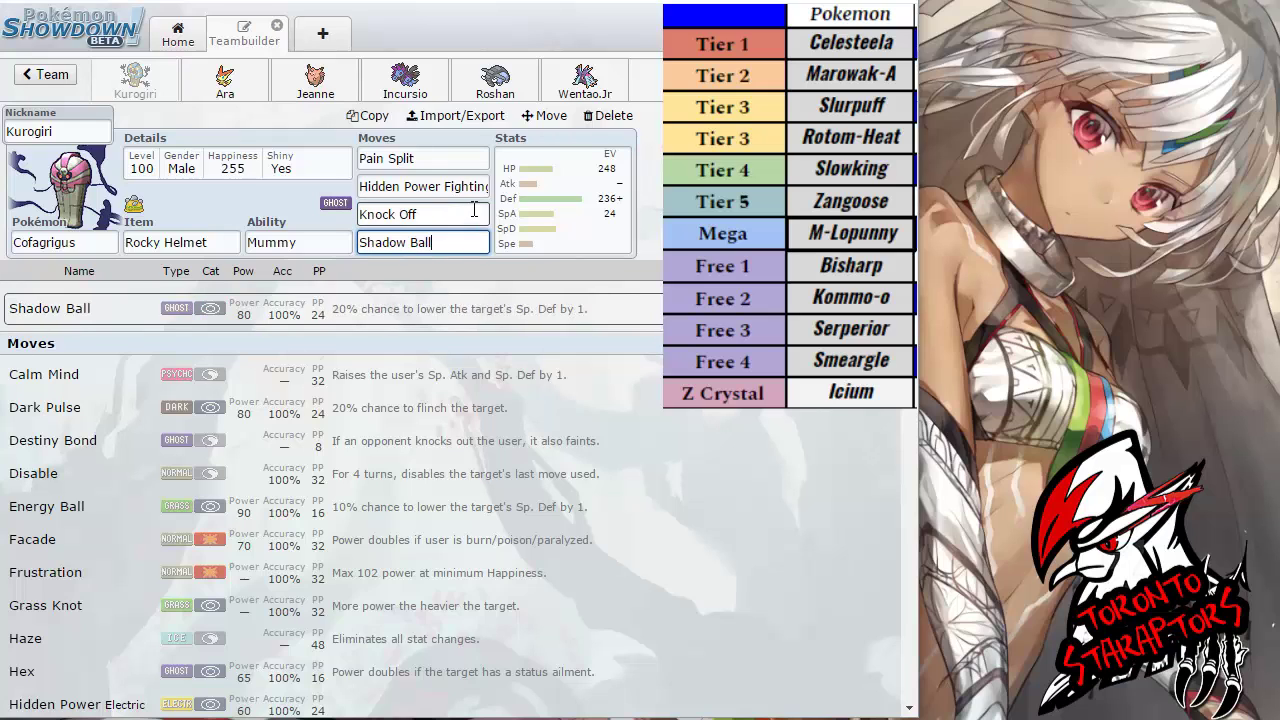
pyautogui.click(474, 212)
pyautogui.click(474, 238)
pyautogui.click(476, 216)
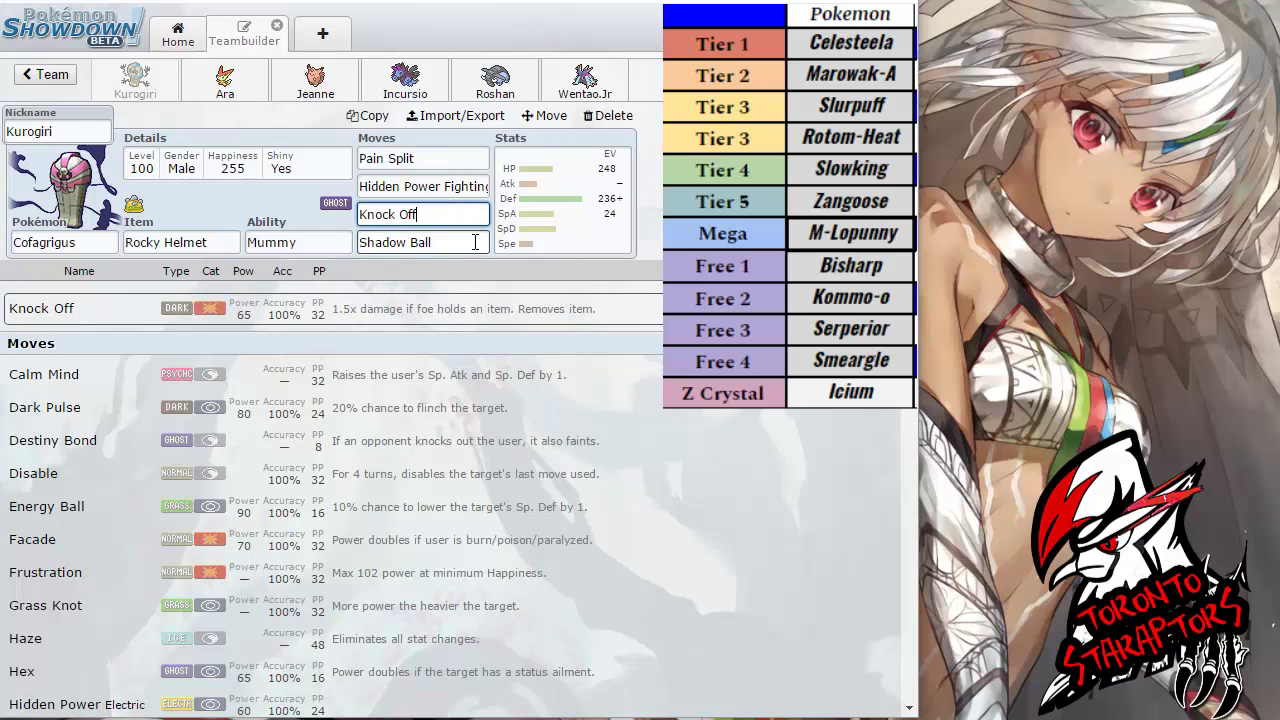
pyautogui.click(474, 240)
# - Compare the entries for Knock Off, Hidden Power Fighting and Pain Split in Cofagrigus's moveset
pyautogui.click(468, 212)
pyautogui.click(469, 187)
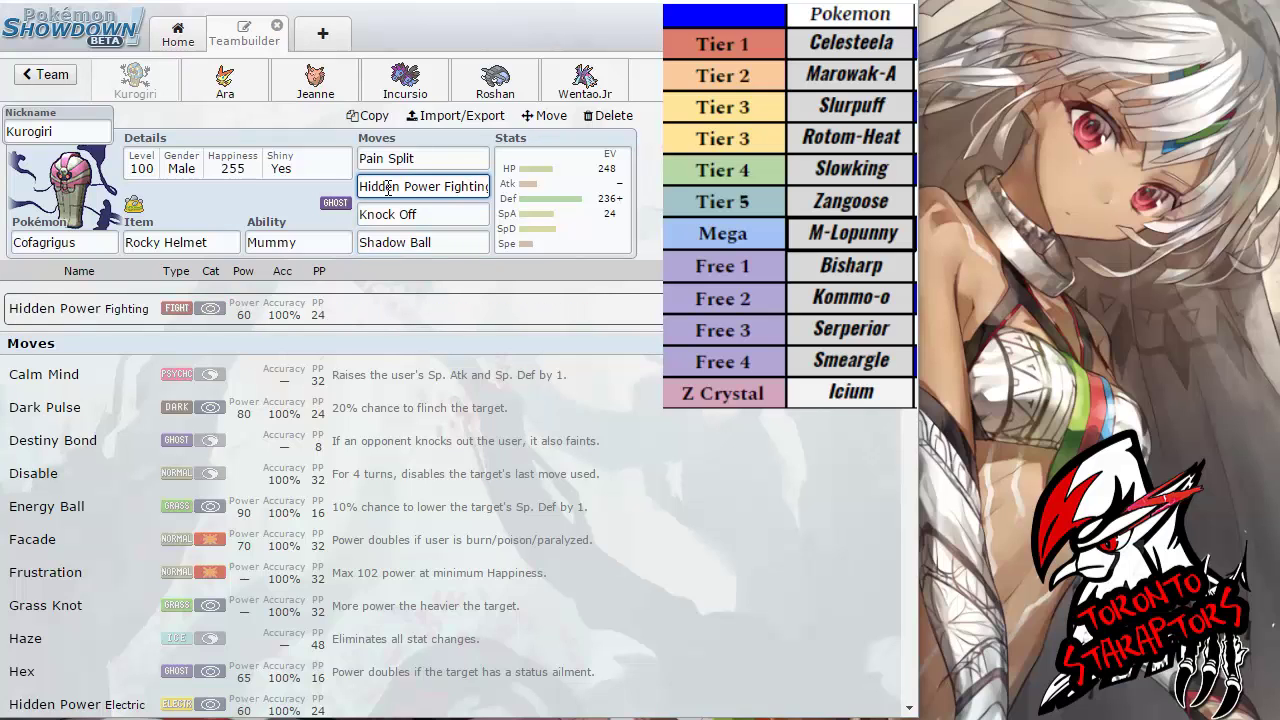
pyautogui.click(482, 214)
pyautogui.click(472, 186)
pyautogui.click(468, 160)
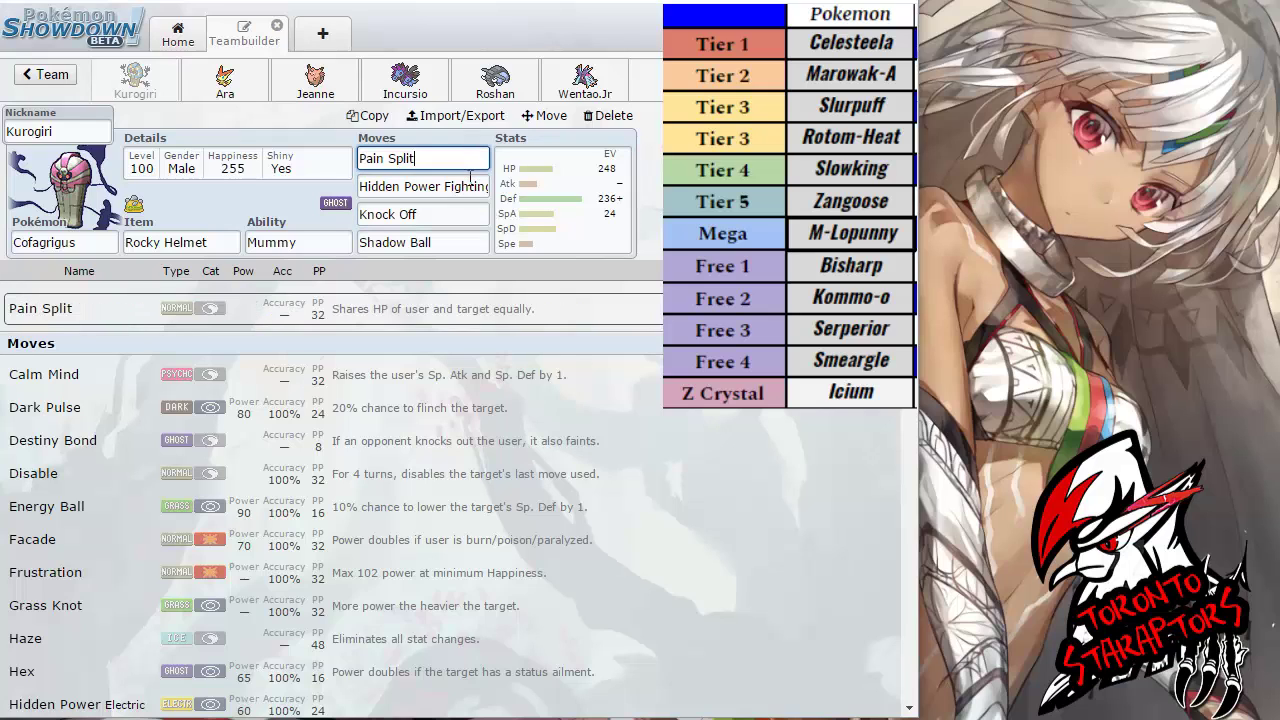
pyautogui.click(470, 186)
pyautogui.click(468, 160)
pyautogui.click(470, 186)
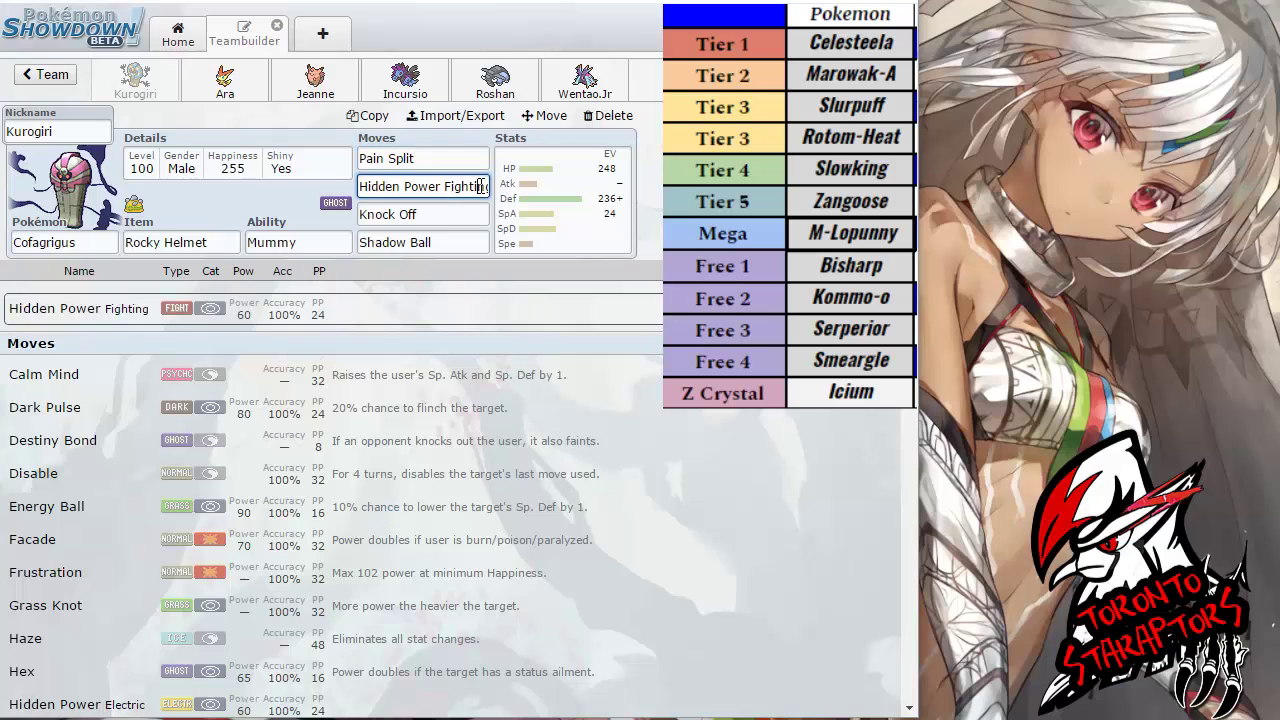
pyautogui.click(483, 158)
pyautogui.click(481, 190)
pyautogui.click(484, 214)
pyautogui.click(484, 188)
pyautogui.click(484, 214)
pyautogui.click(484, 188)
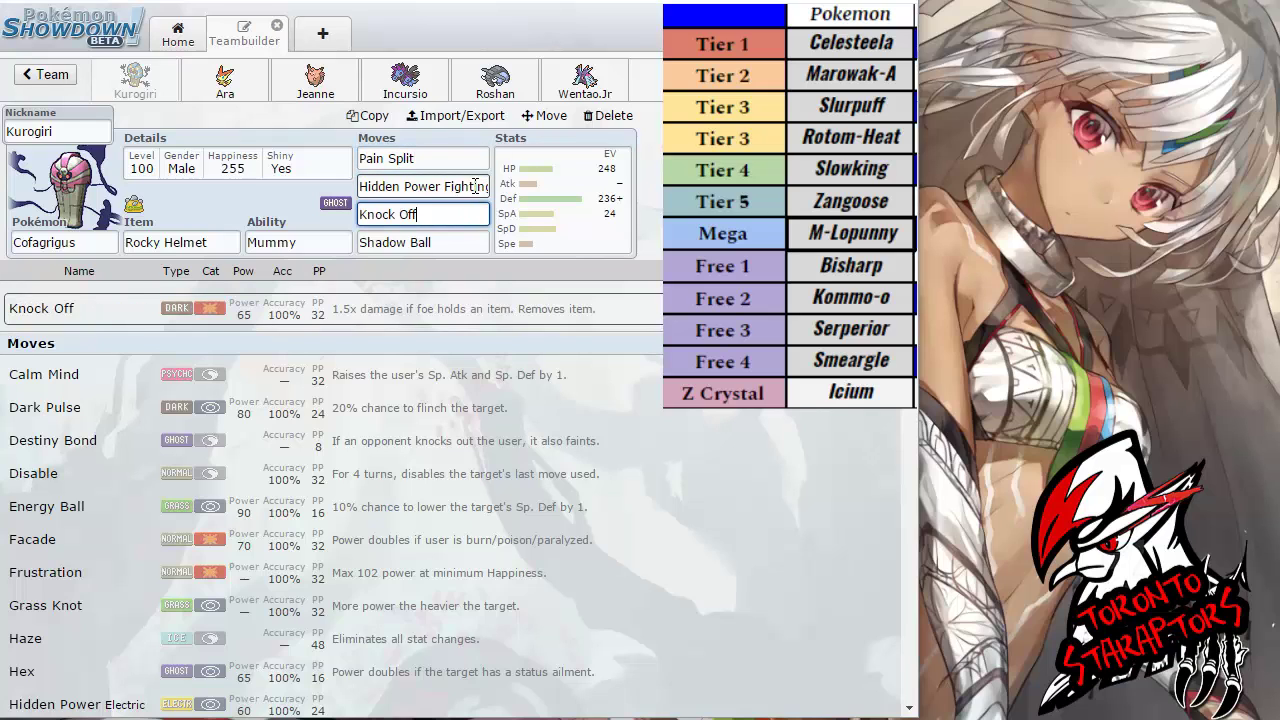
pyautogui.click(484, 214)
pyautogui.click(484, 188)
pyautogui.click(484, 212)
pyautogui.click(484, 188)
pyautogui.click(484, 210)
pyautogui.click(484, 188)
pyautogui.click(484, 212)
pyautogui.click(484, 188)
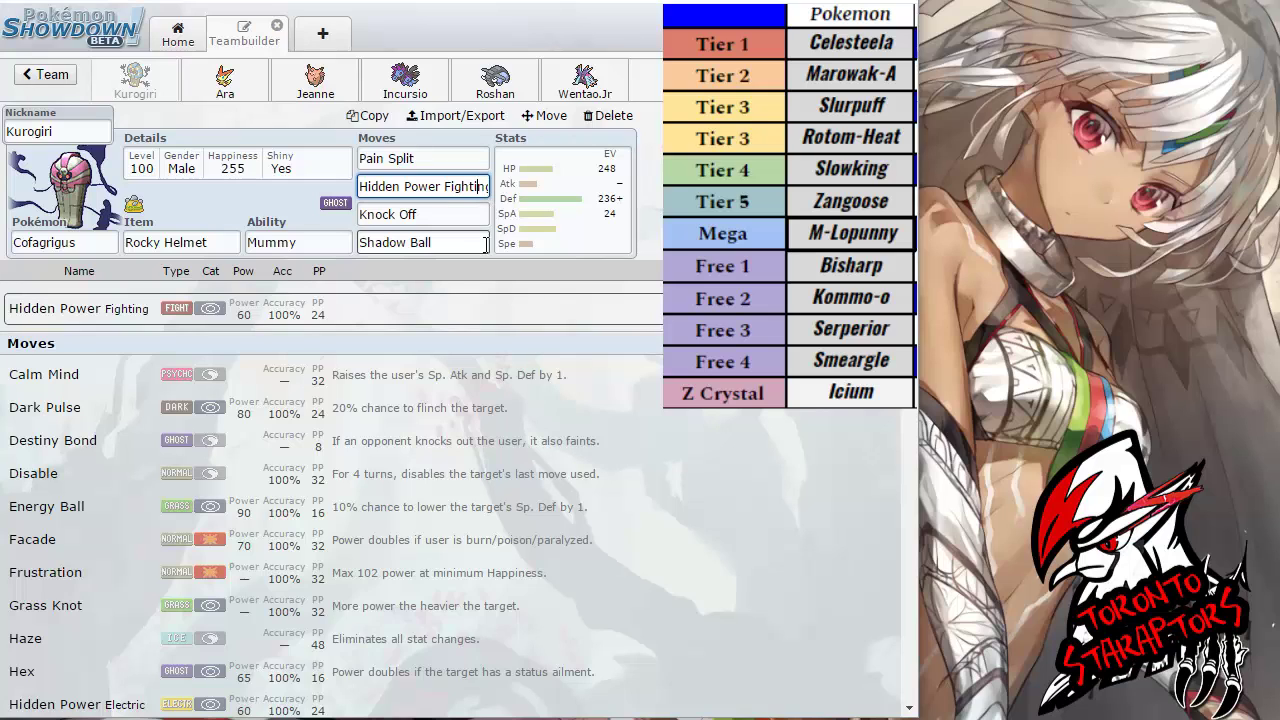
pyautogui.click(455, 212)
pyautogui.click(470, 188)
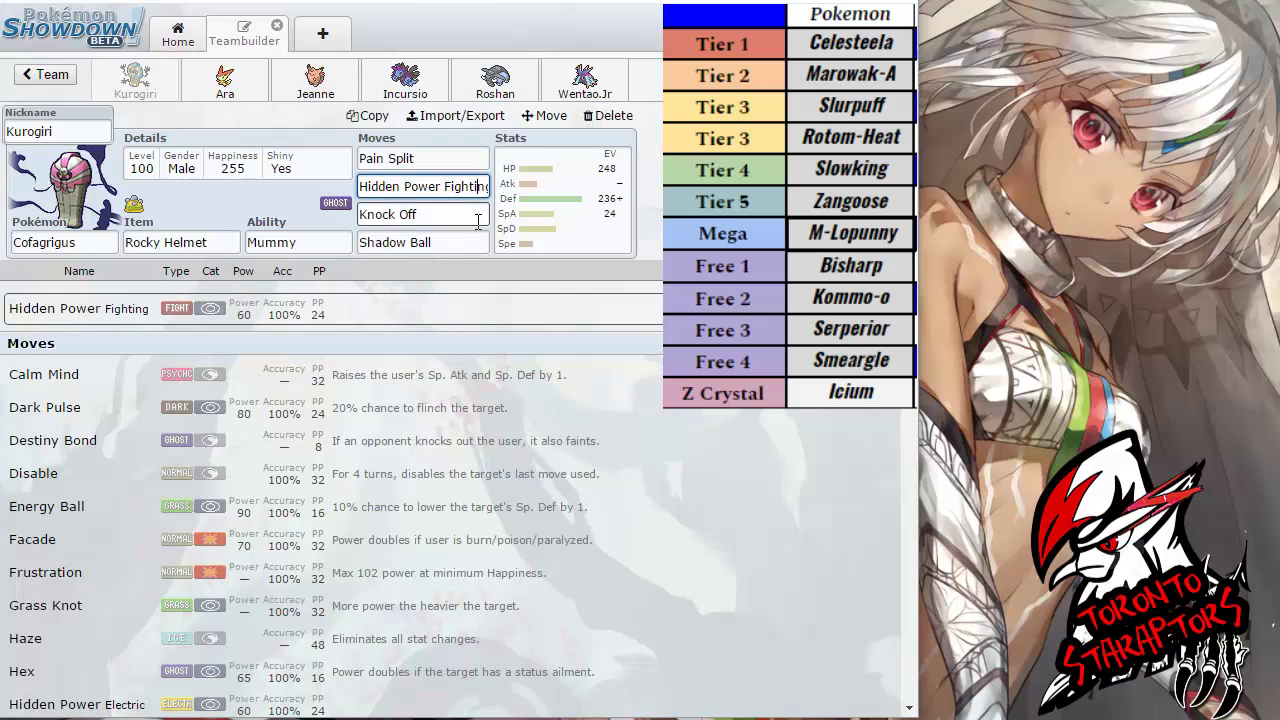
pyautogui.click(476, 214)
pyautogui.click(476, 241)
pyautogui.click(458, 214)
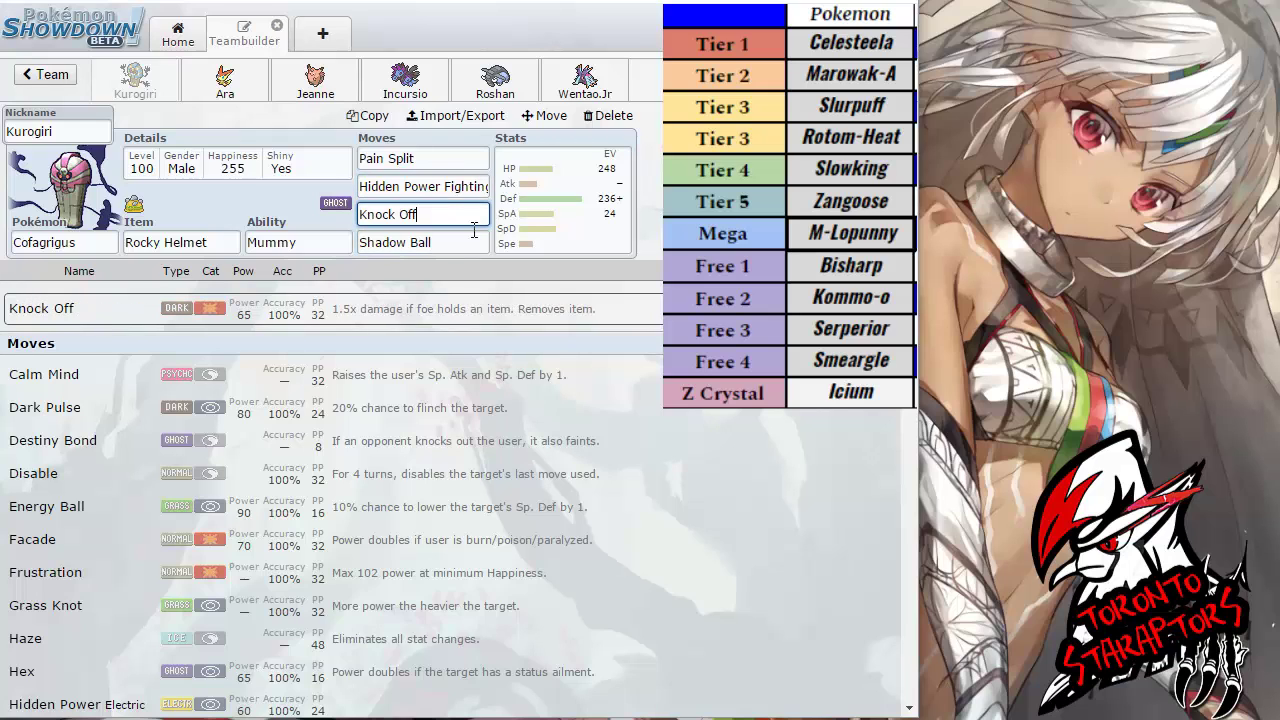
pyautogui.click(470, 240)
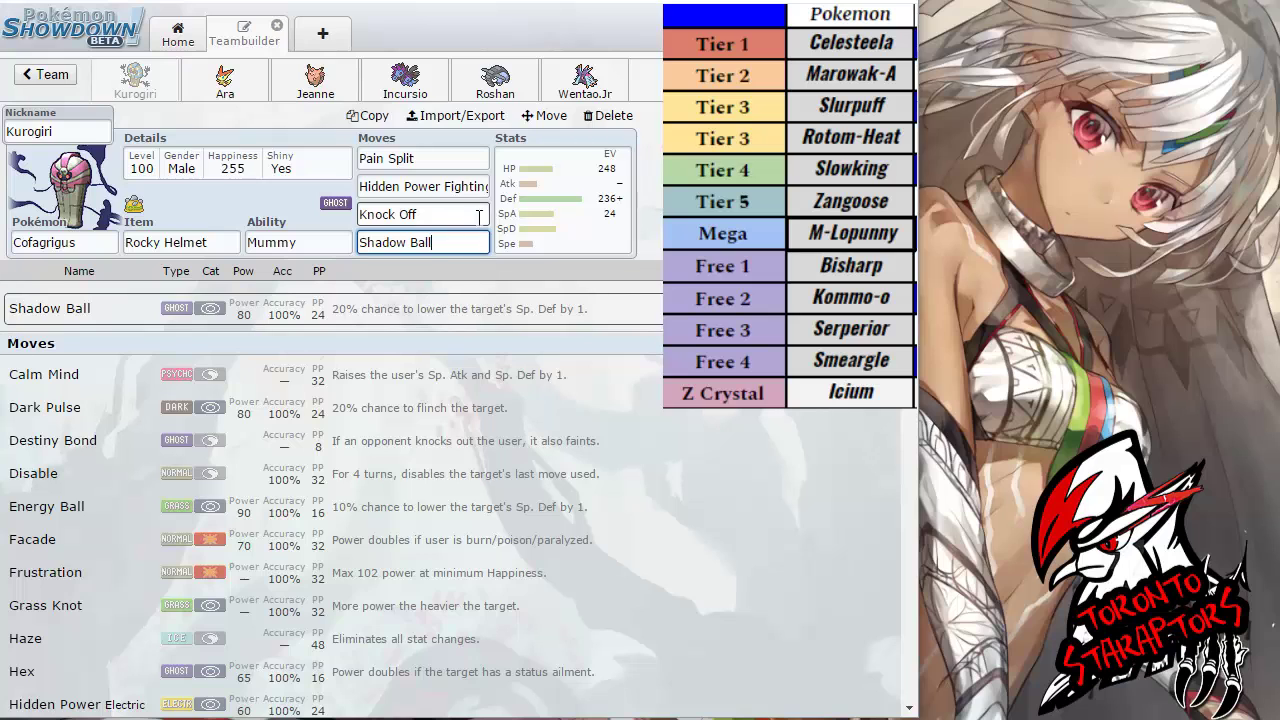
pyautogui.click(470, 214)
pyautogui.click(472, 241)
pyautogui.click(477, 212)
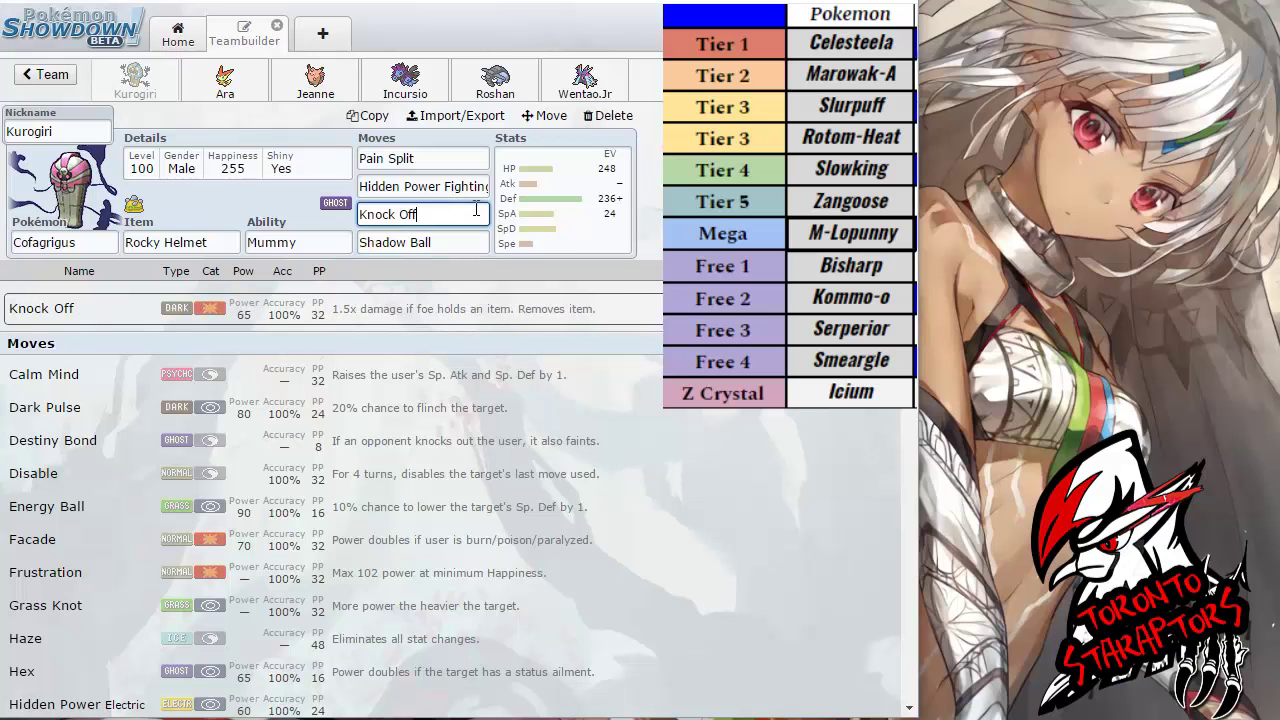
pyautogui.click(478, 240)
# - Examine Cofagrigus's EV spread and nature alongside its attacking moves and ability
pyautogui.click(560, 206)
pyautogui.click(458, 213)
pyautogui.click(555, 205)
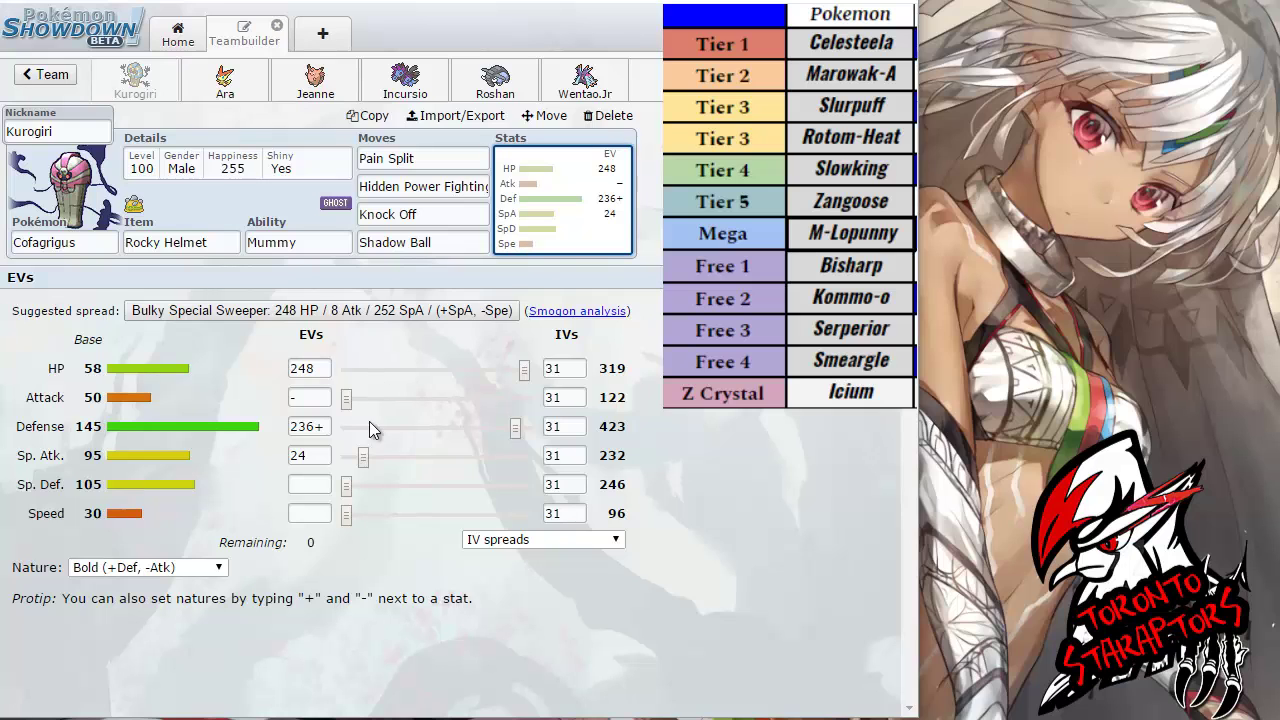
pyautogui.click(477, 216)
pyautogui.click(566, 215)
pyautogui.click(420, 214)
pyautogui.click(430, 242)
pyautogui.click(567, 203)
pyautogui.click(328, 242)
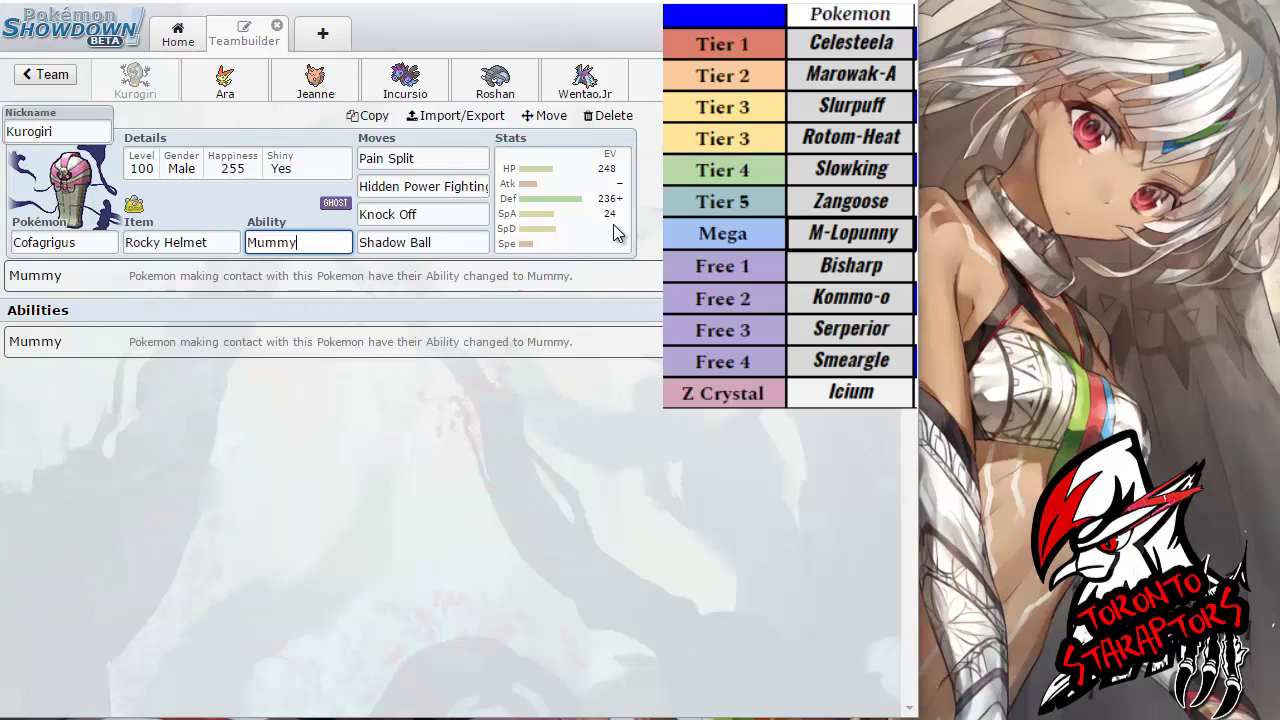
pyautogui.click(477, 206)
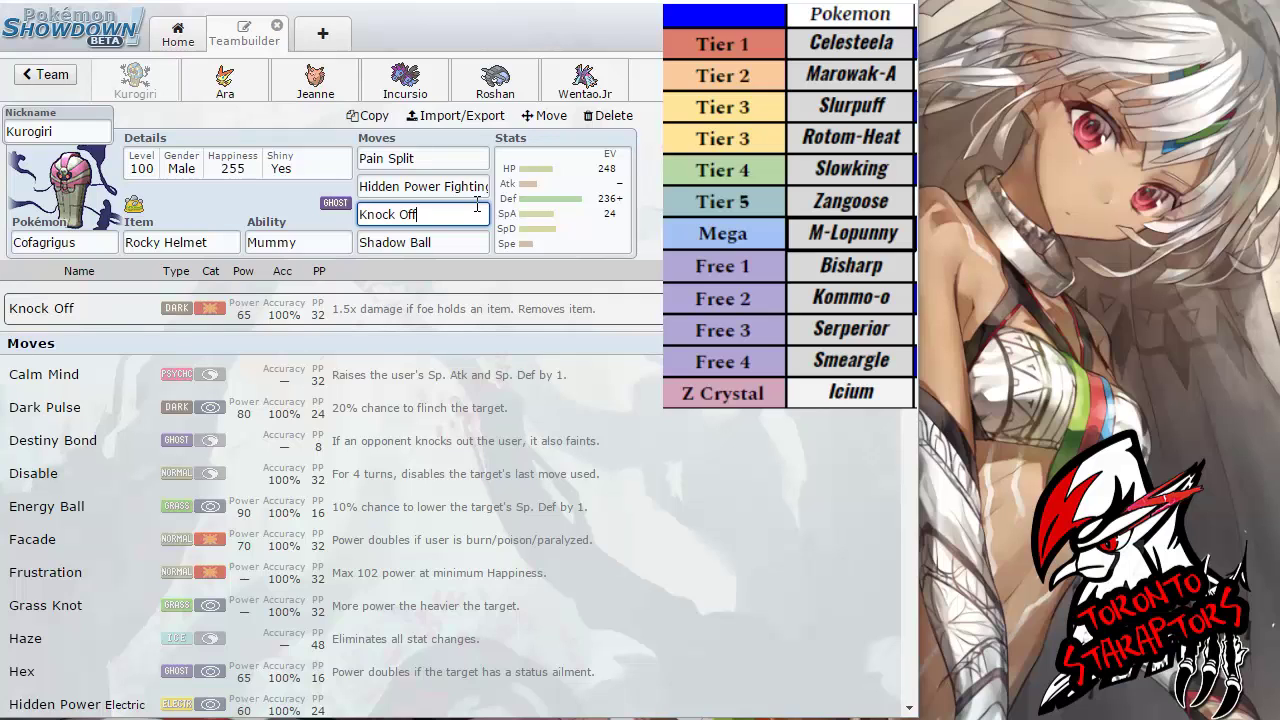
pyautogui.click(481, 240)
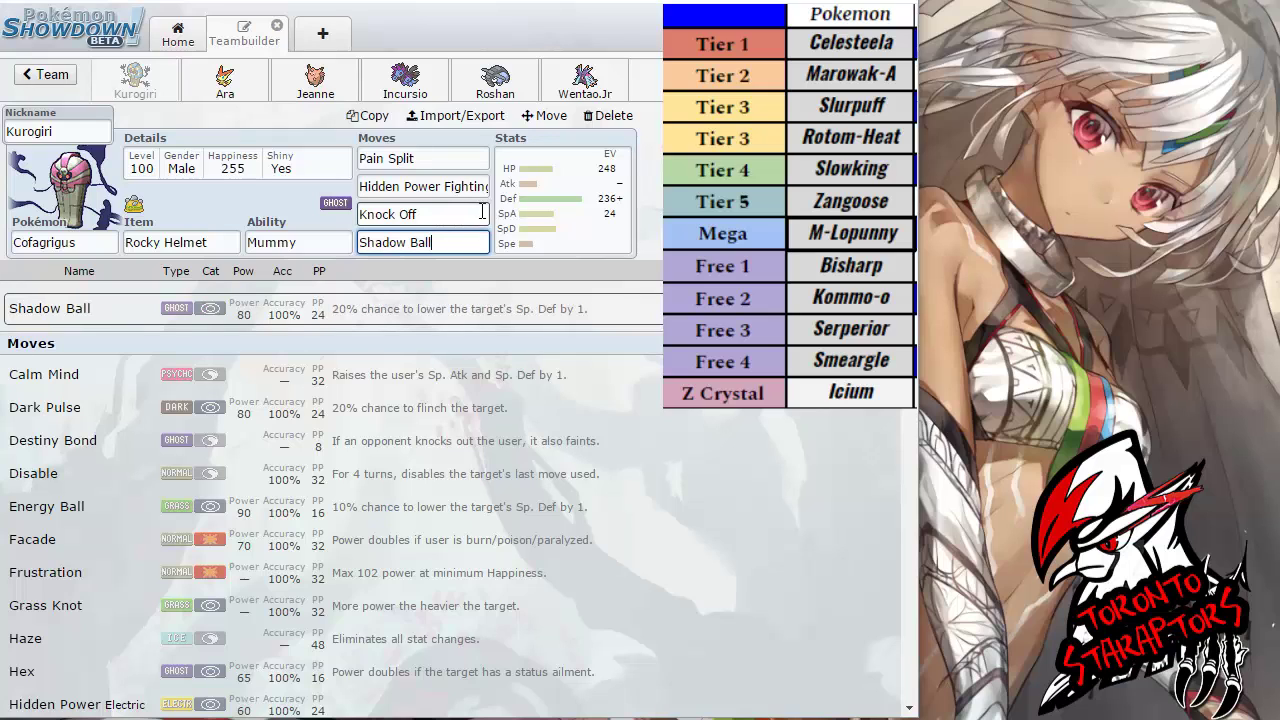
pyautogui.click(482, 210)
pyautogui.click(484, 238)
pyautogui.click(477, 214)
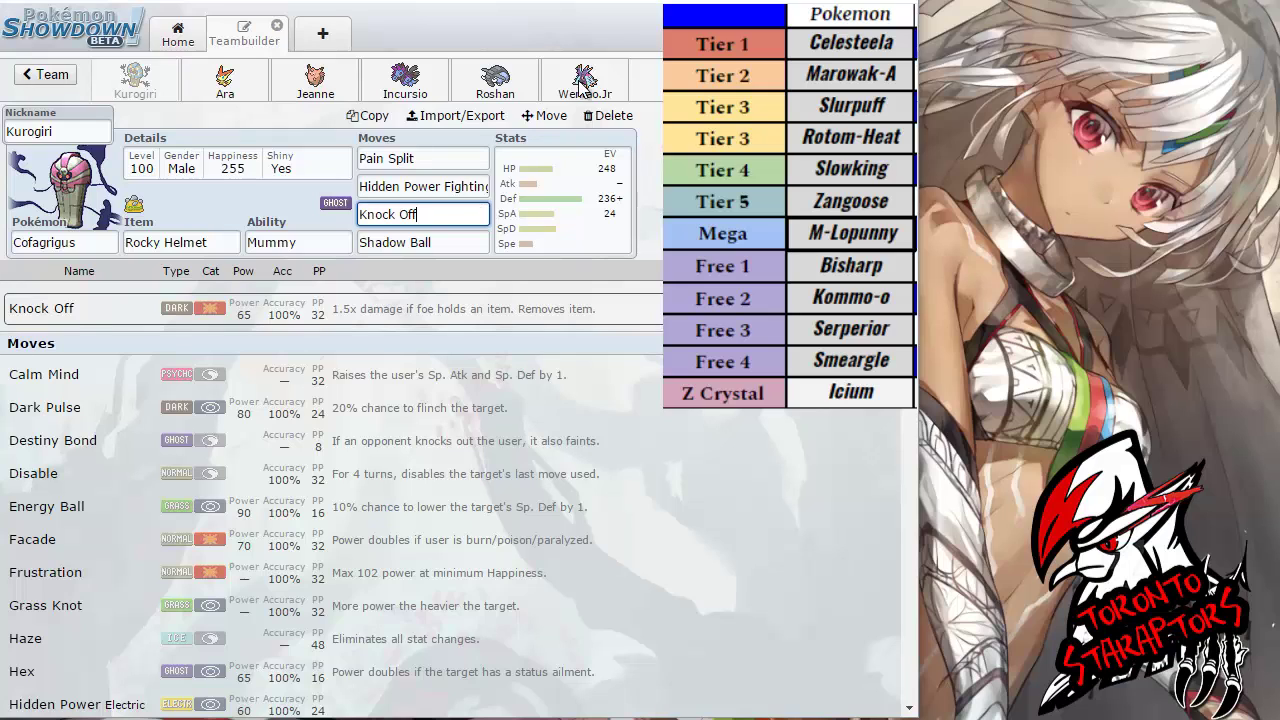
pyautogui.click(475, 238)
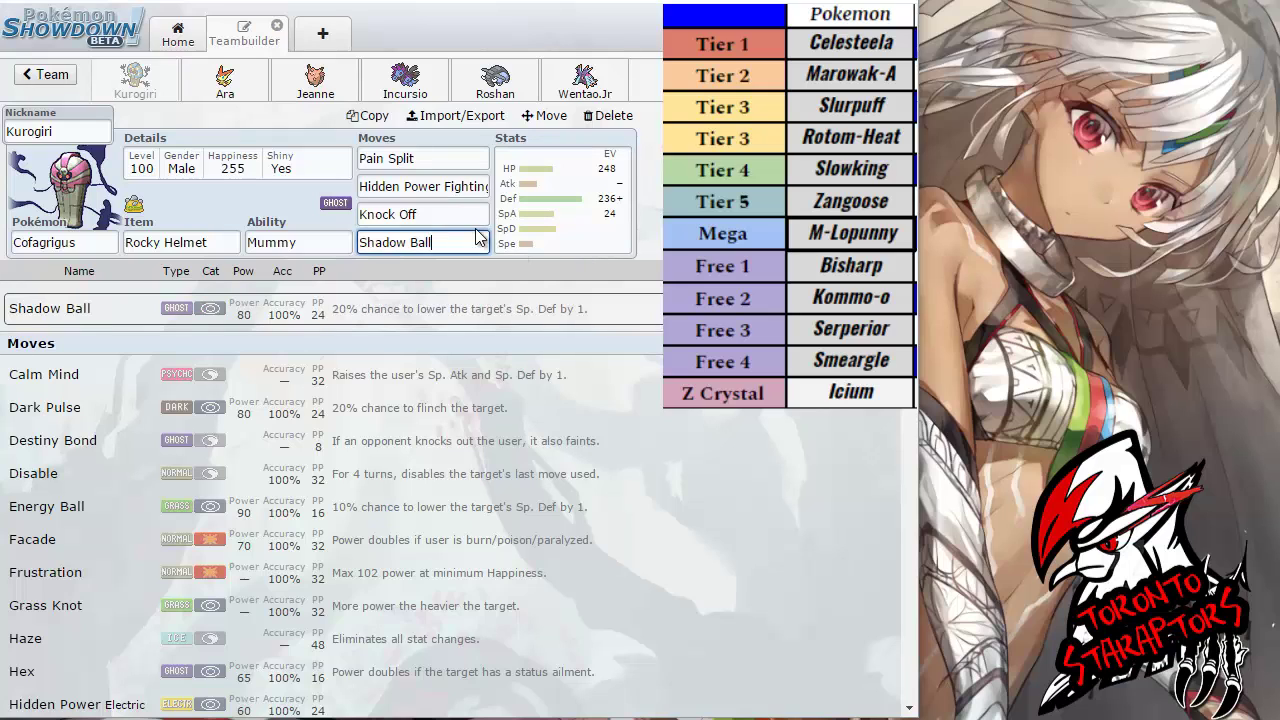
pyautogui.click(478, 216)
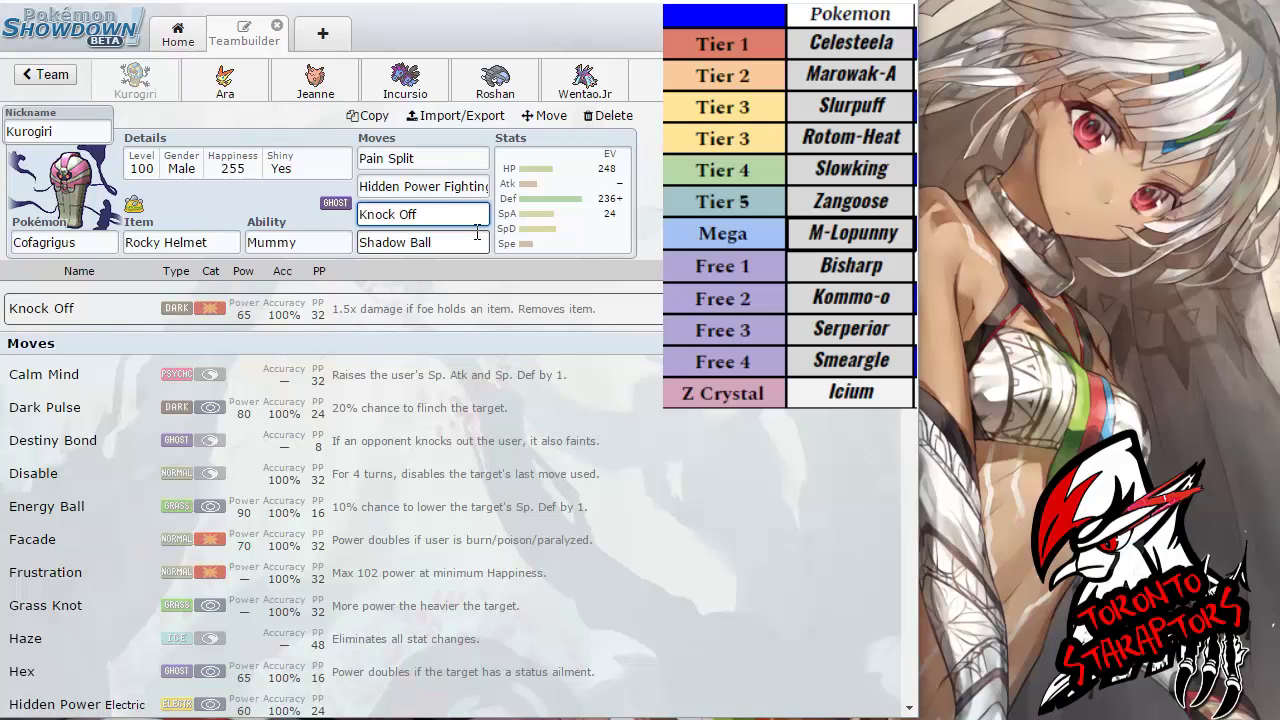
pyautogui.click(476, 238)
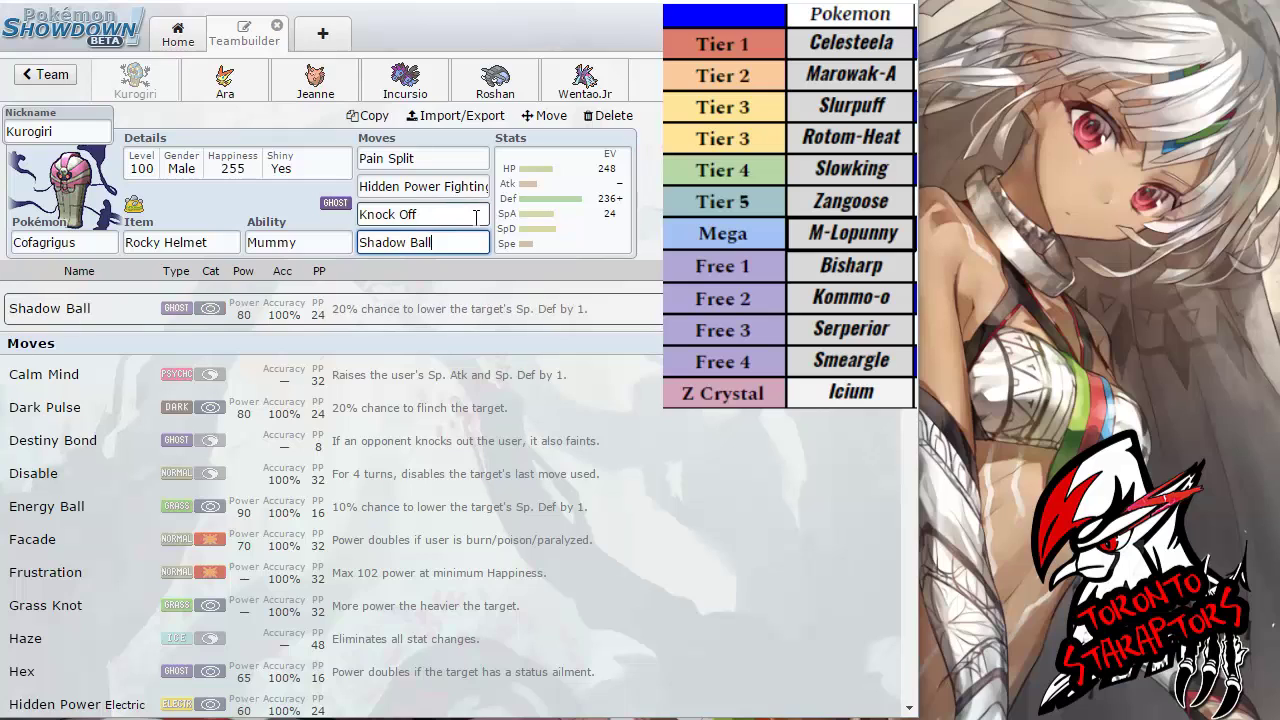
pyautogui.click(475, 216)
pyautogui.click(478, 238)
pyautogui.click(475, 213)
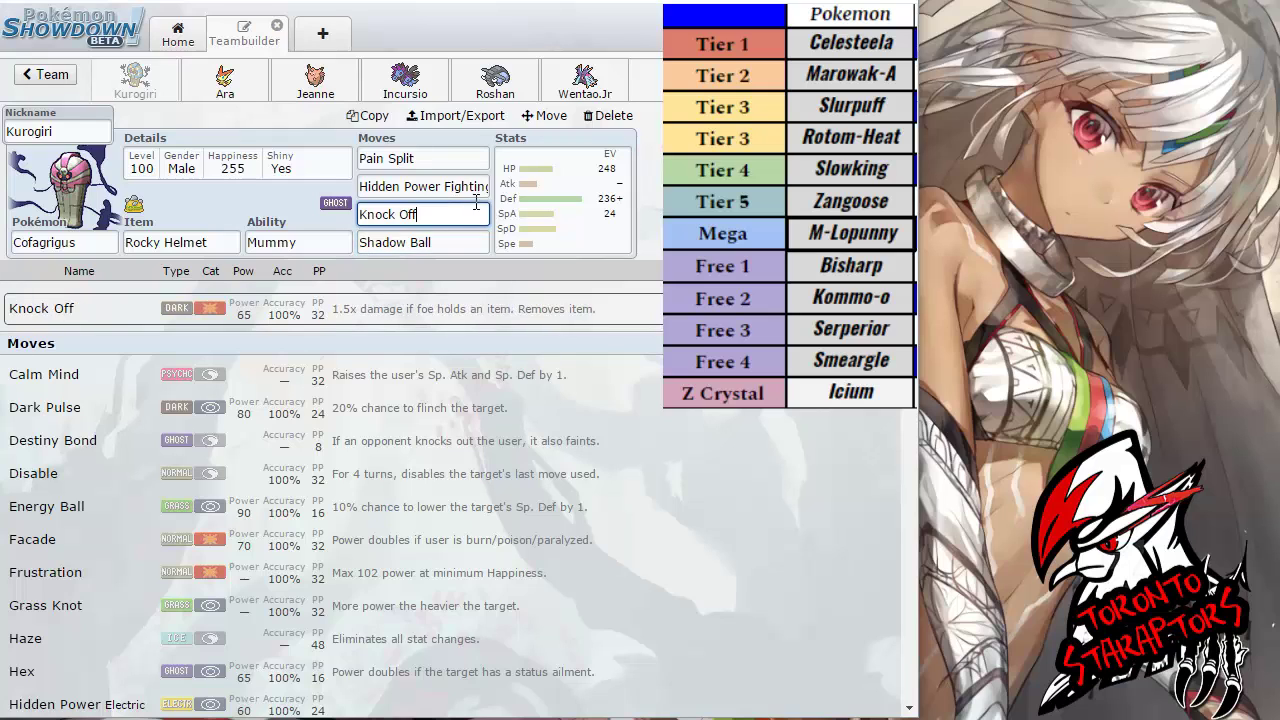
pyautogui.click(480, 186)
pyautogui.click(484, 212)
pyautogui.click(480, 186)
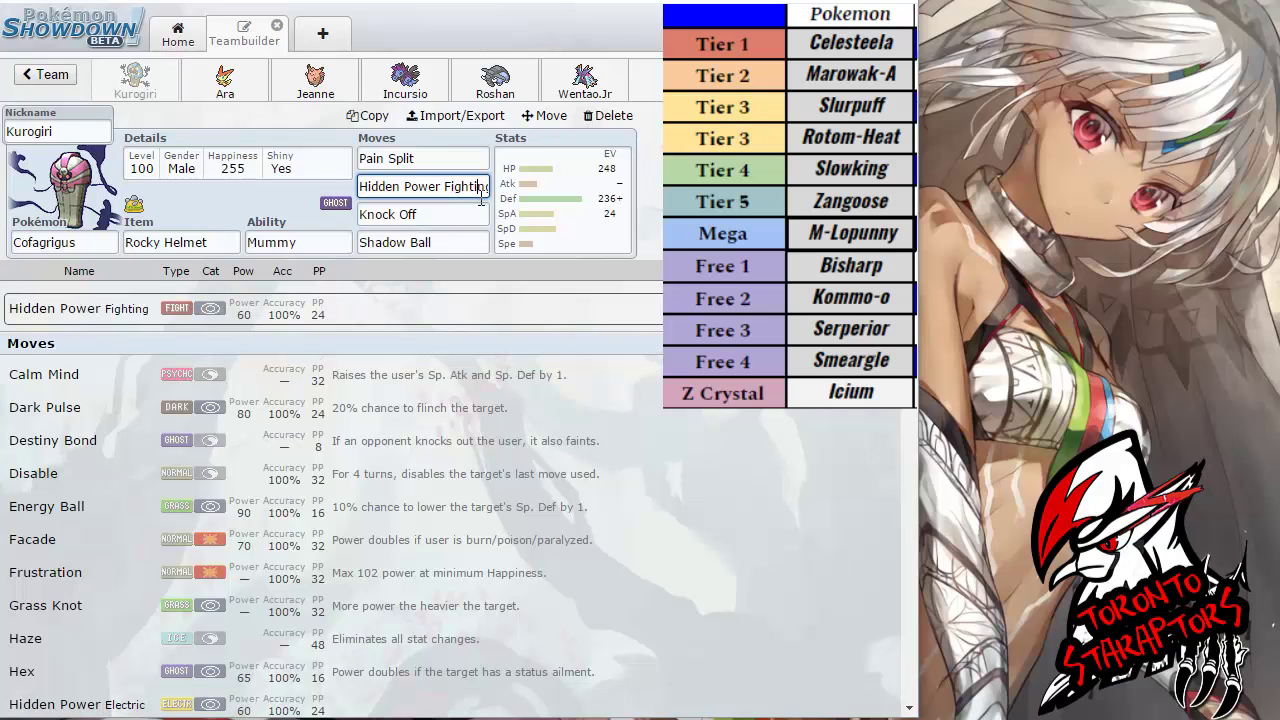
pyautogui.click(482, 211)
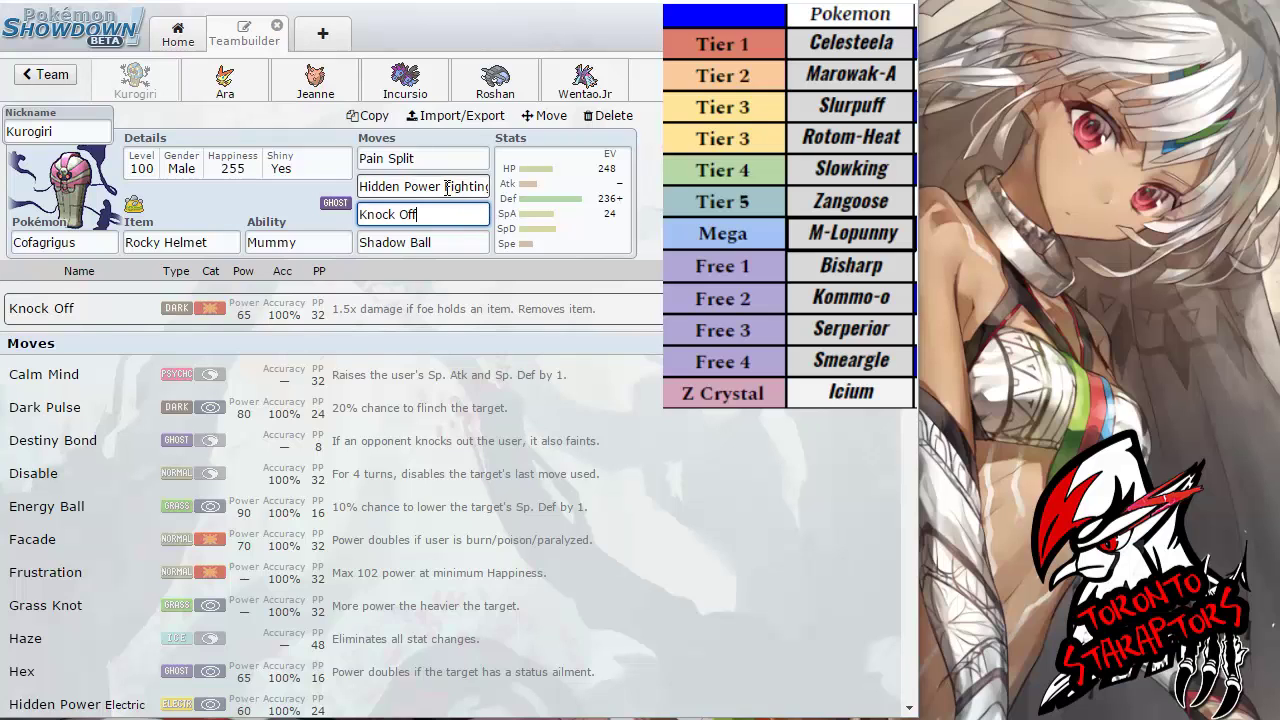
# - Review the Mummy ability's description together with the Knock Off and Shadow Ball entries
pyautogui.click(415, 186)
pyautogui.click(296, 242)
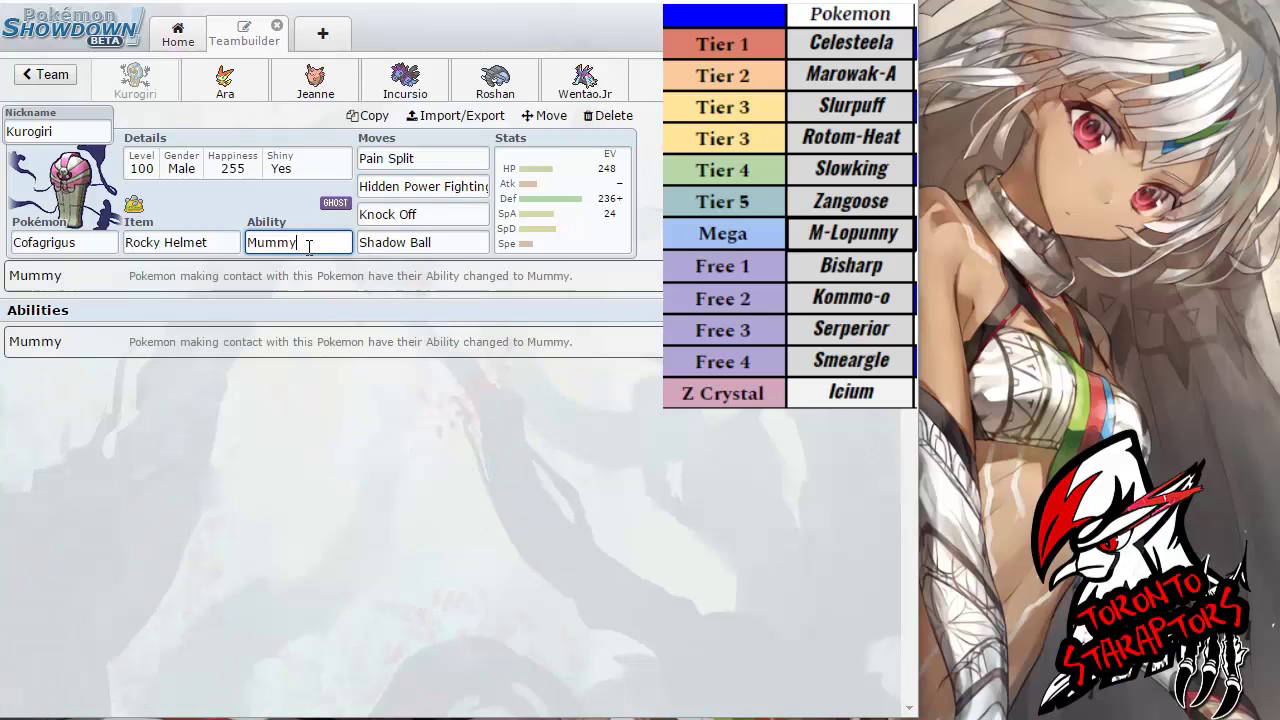
pyautogui.click(463, 244)
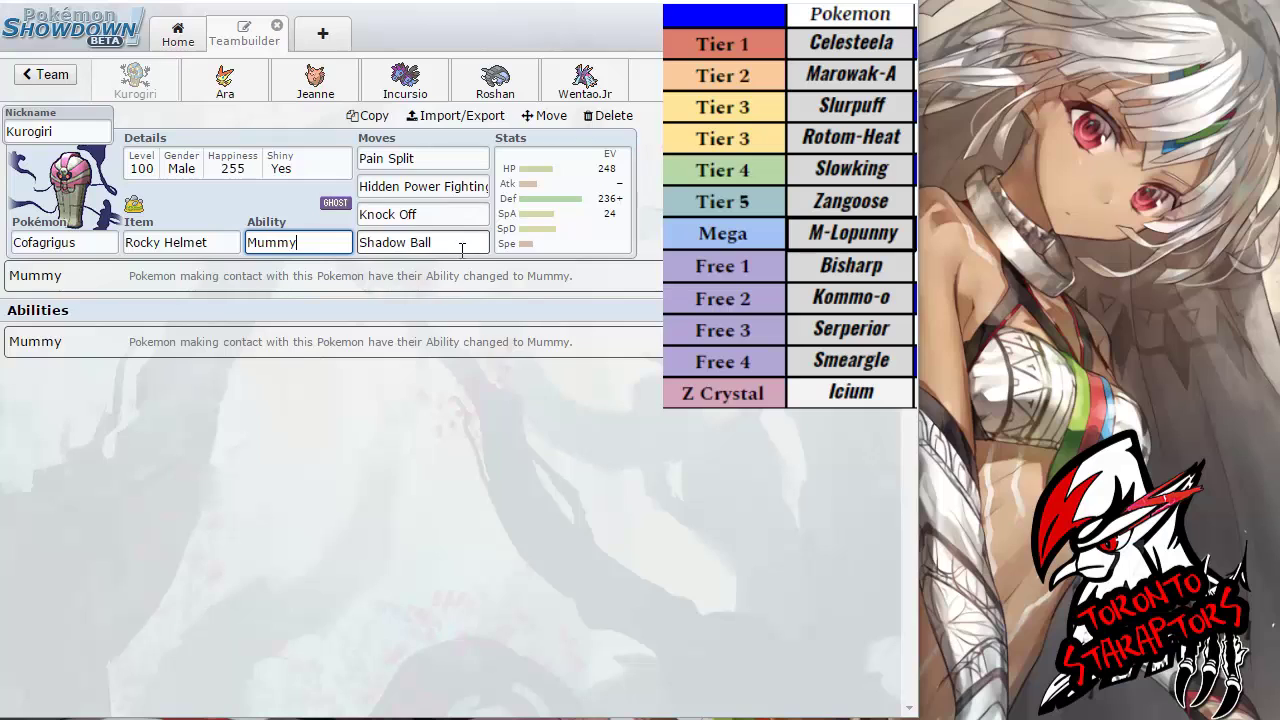
pyautogui.click(460, 216)
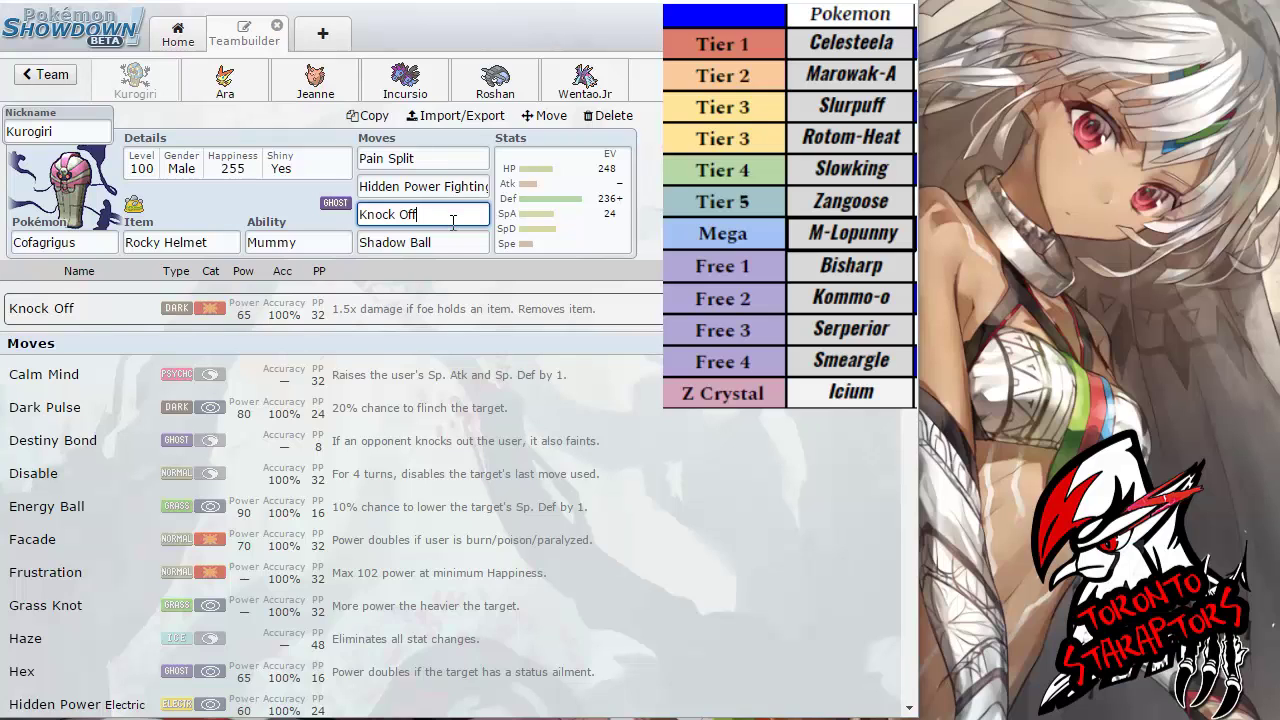
pyautogui.click(456, 240)
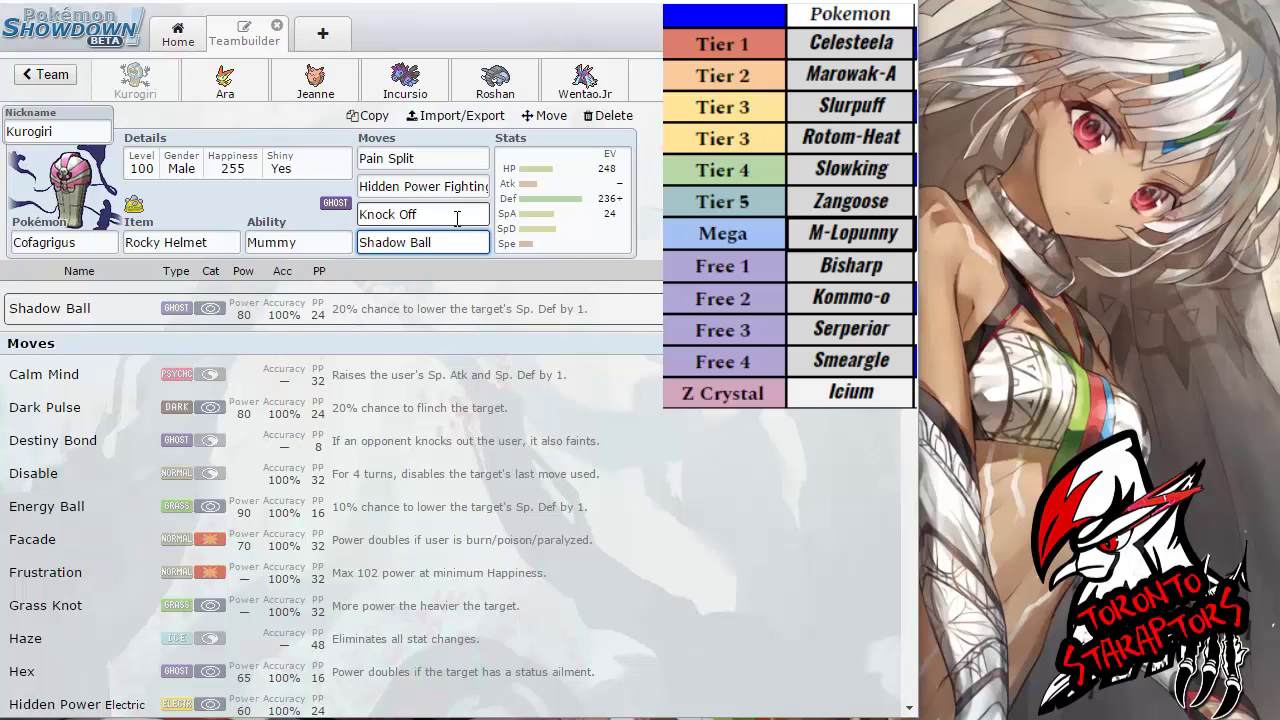
pyautogui.click(456, 218)
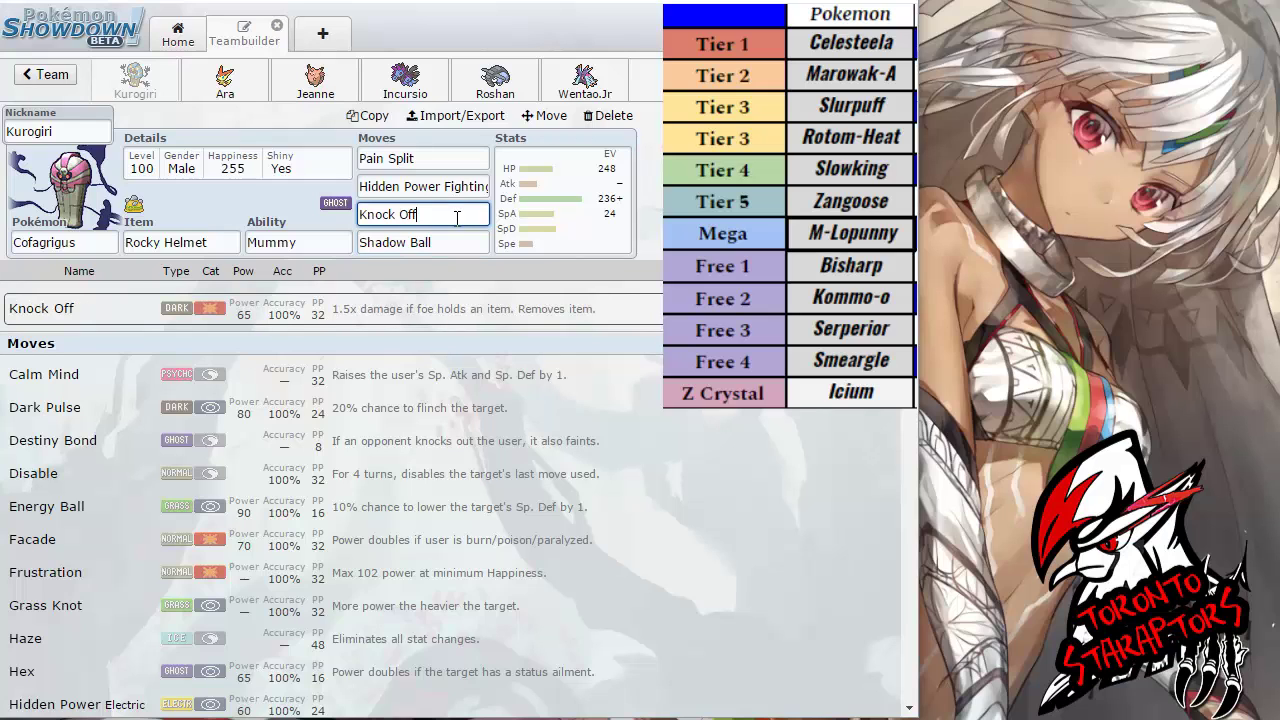
# - Check Cofagrigus's EV spread again together with Pain Split, Hidden Power Fighting and Knock Off
pyautogui.click(443, 160)
pyautogui.click(448, 186)
pyautogui.click(540, 205)
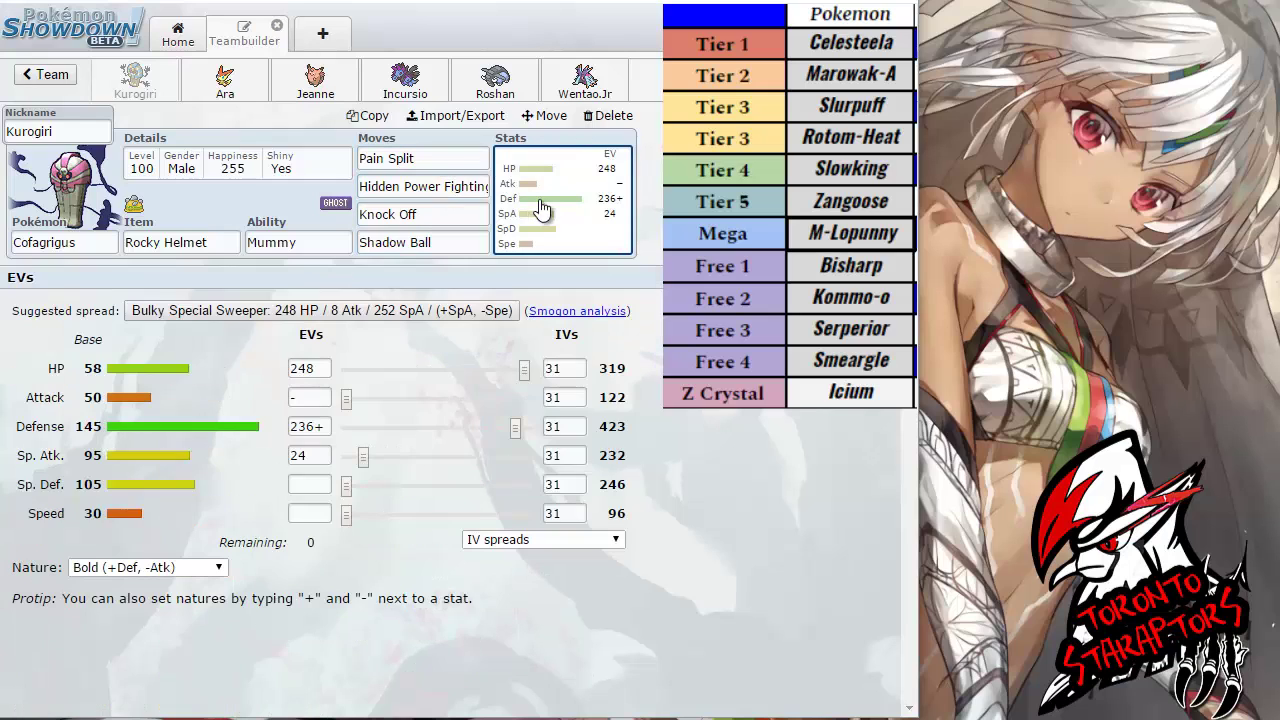
pyautogui.click(453, 190)
pyautogui.click(456, 214)
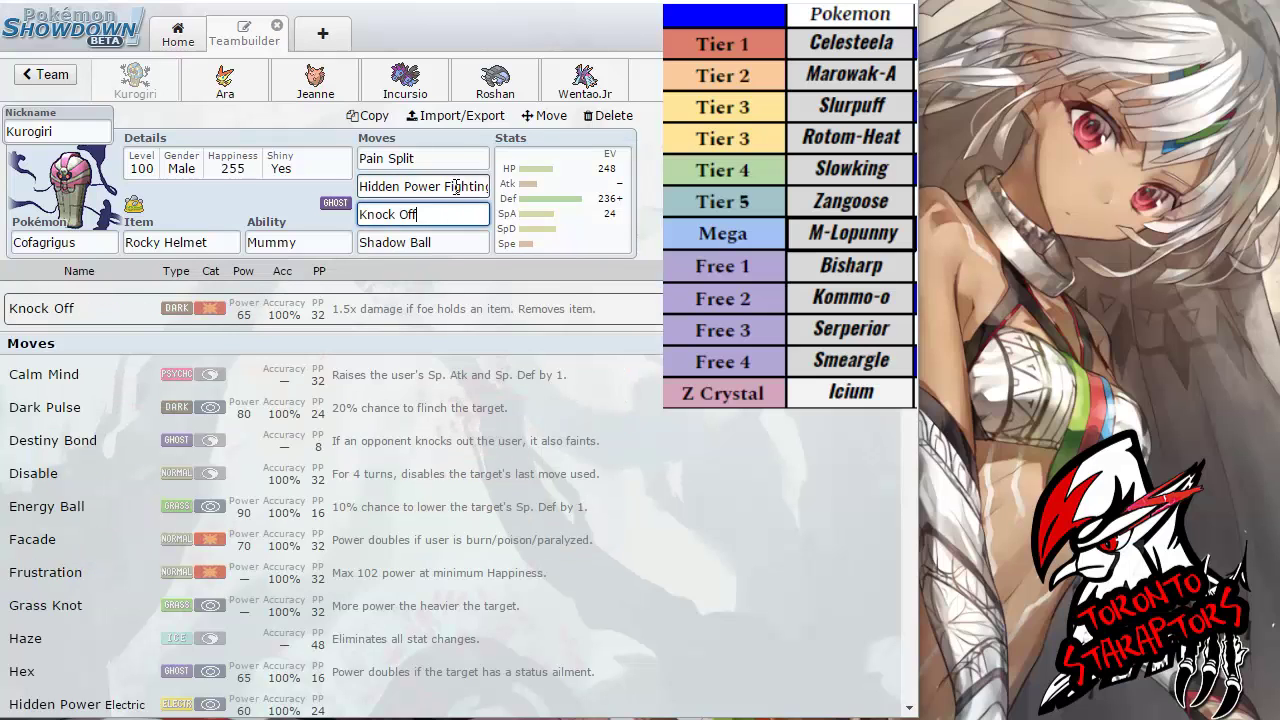
# - Compare the Hidden Power Fighting and Knock Off entries in Cofagrigus's moveset, with a brief look at Shadow Ball
pyautogui.click(455, 188)
pyautogui.click(460, 212)
pyautogui.click(466, 188)
pyautogui.click(469, 210)
pyautogui.click(471, 186)
pyautogui.click(472, 206)
pyautogui.press('Tab')
pyautogui.hotkey('shift', 'Tab')
pyautogui.press('Tab')
pyautogui.hotkey('shift', 'Tab')
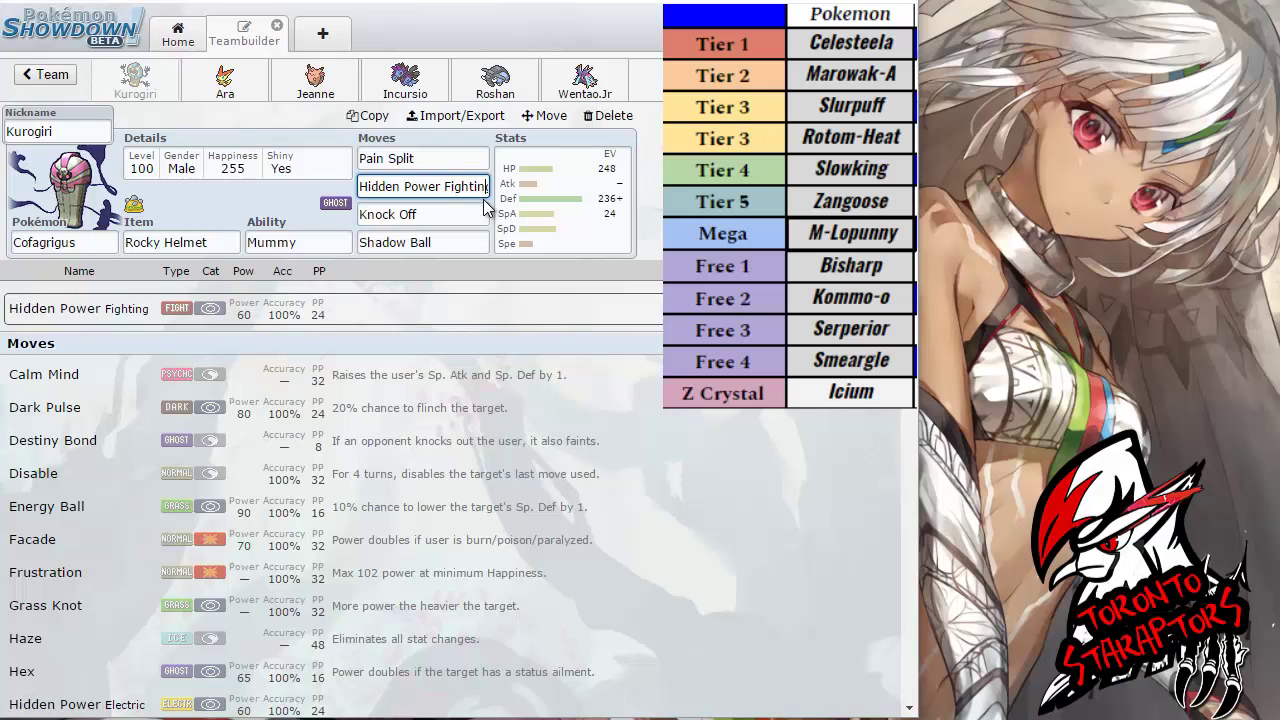
pyautogui.press('Tab')
pyautogui.hotkey('shift', 'Tab')
pyautogui.press('Tab')
pyautogui.hotkey('shift', 'Tab')
pyautogui.press('Tab')
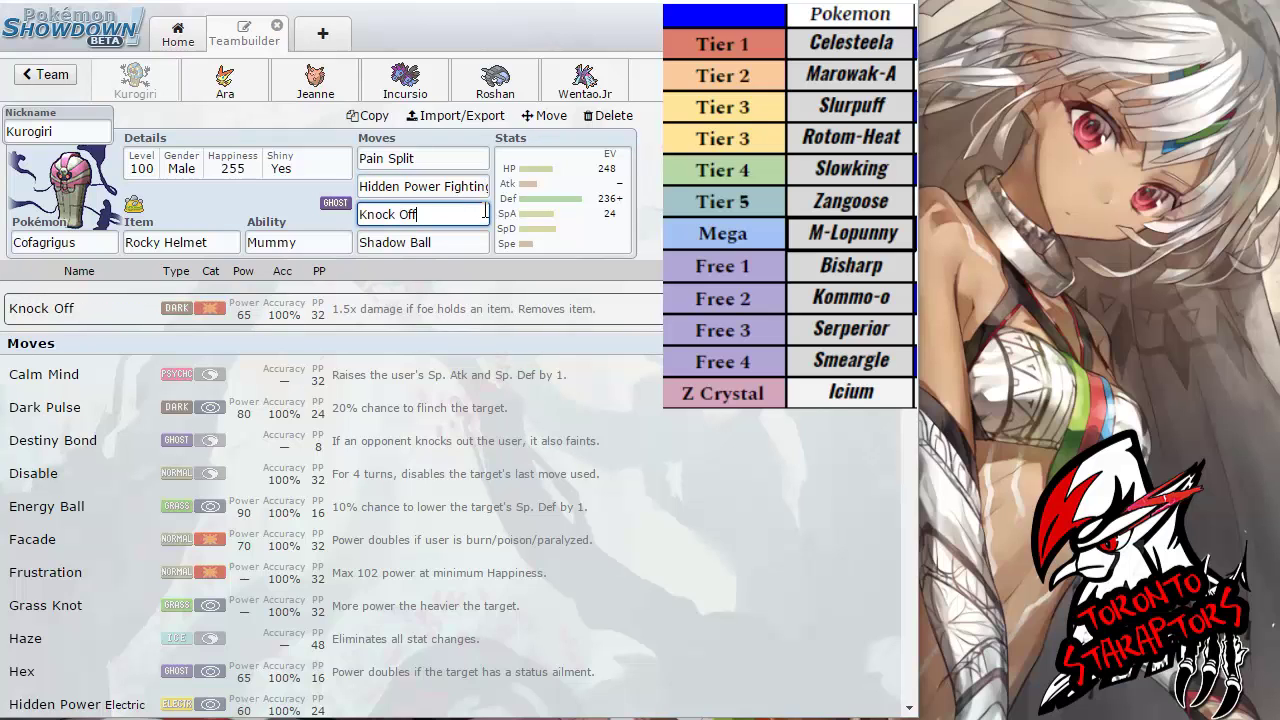
pyautogui.hotkey('shift', 'Tab')
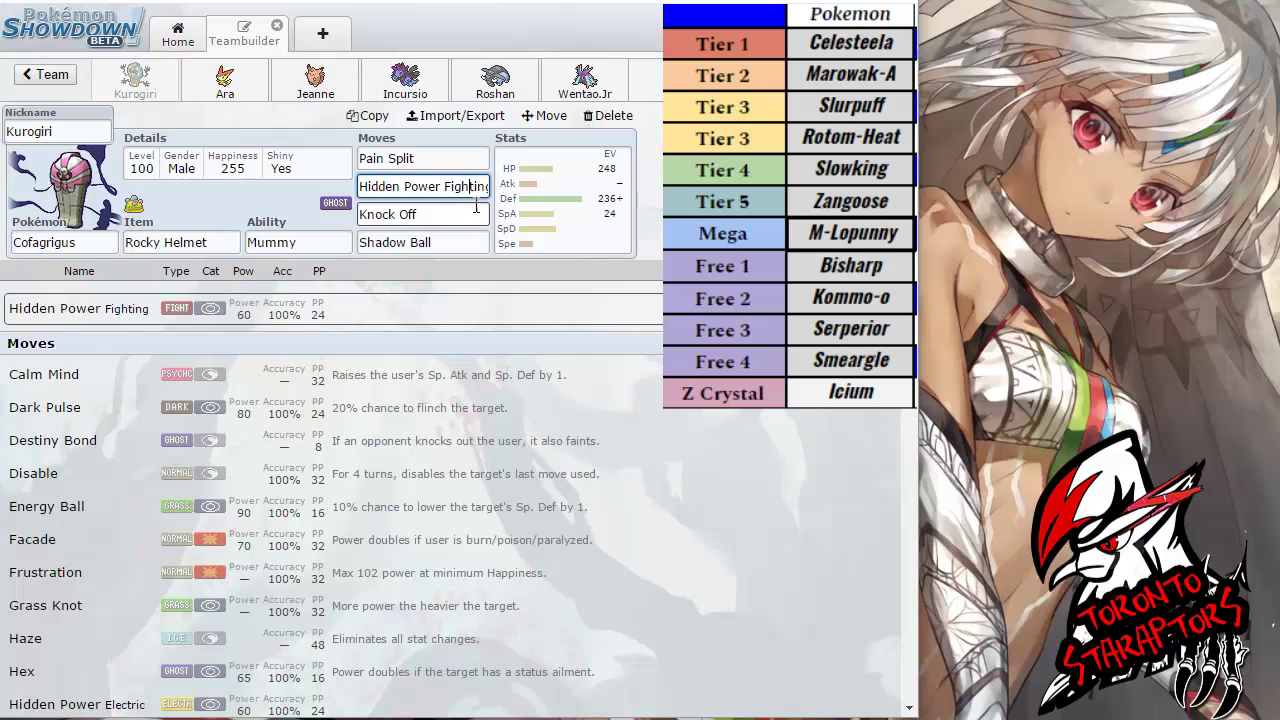
pyautogui.press('Tab')
pyautogui.hotkey('shift', 'Tab')
pyautogui.press('Tab')
pyautogui.hotkey('shift', 'Tab')
pyautogui.press('Tab')
pyautogui.hotkey('shift', 'Tab')
pyautogui.press('Tab')
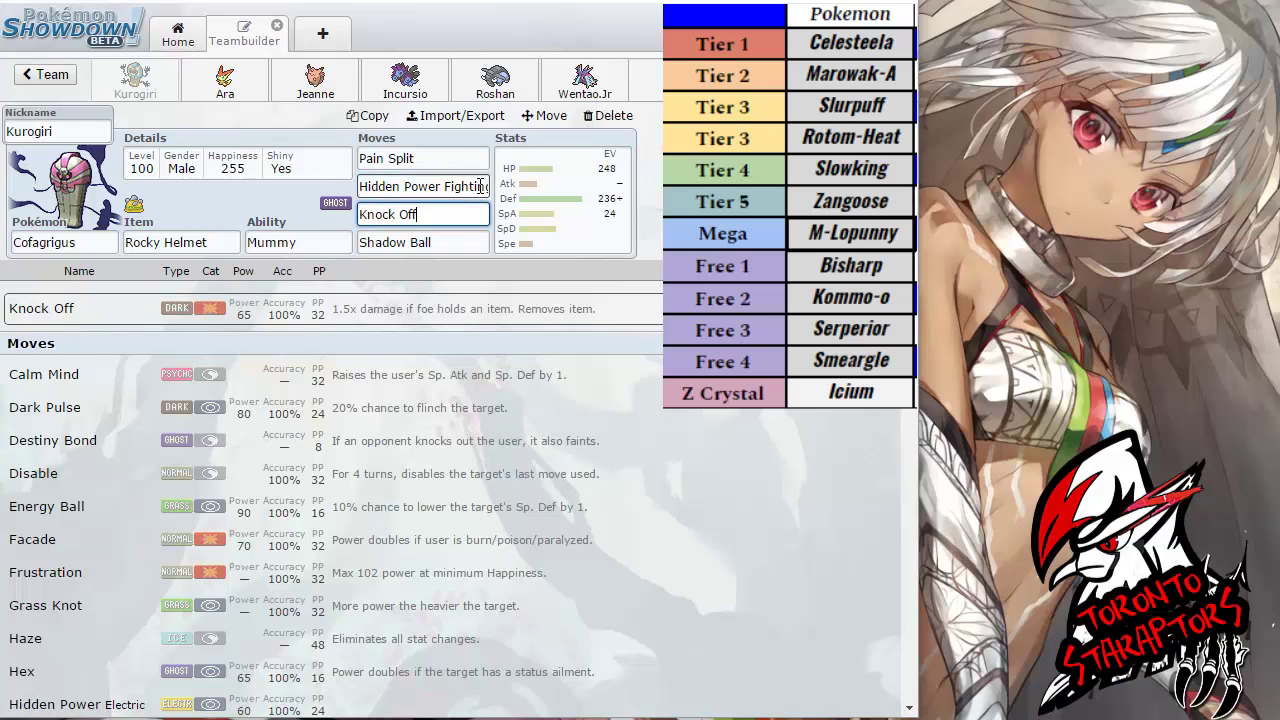
pyautogui.hotkey('shift', 'Tab')
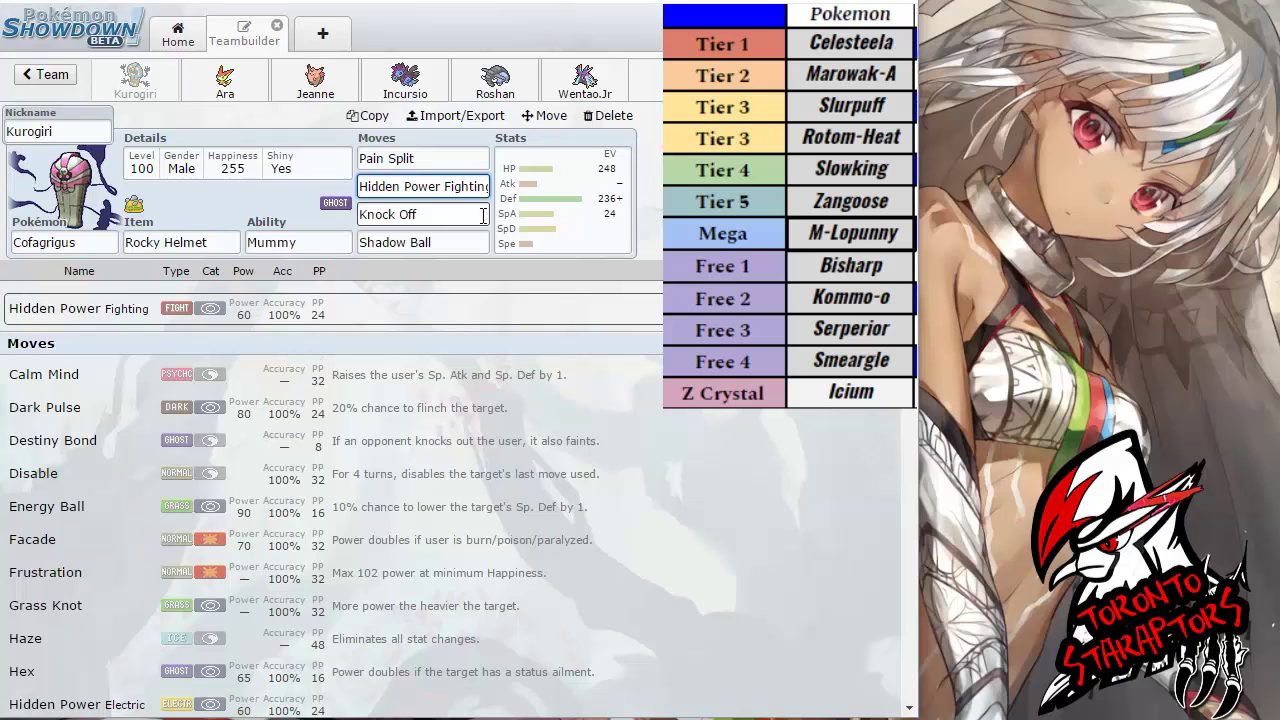
pyautogui.press('Tab')
pyautogui.press('Tab')
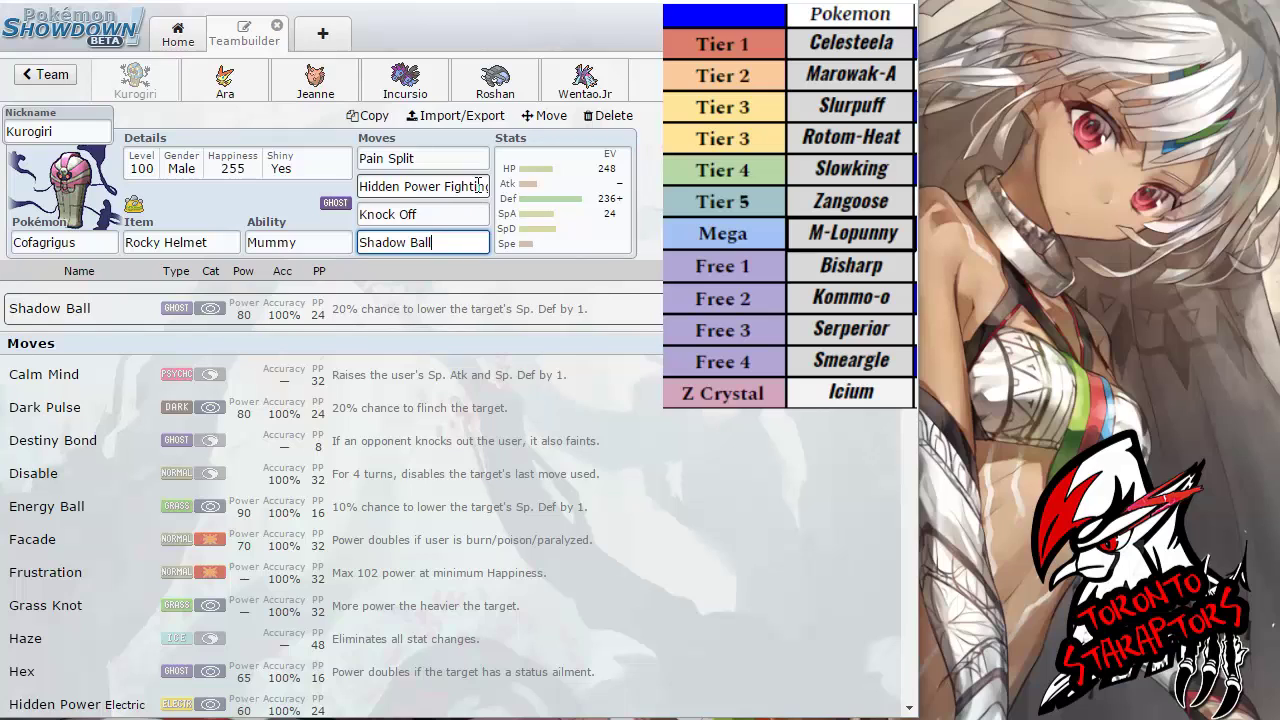
pyautogui.click(478, 186)
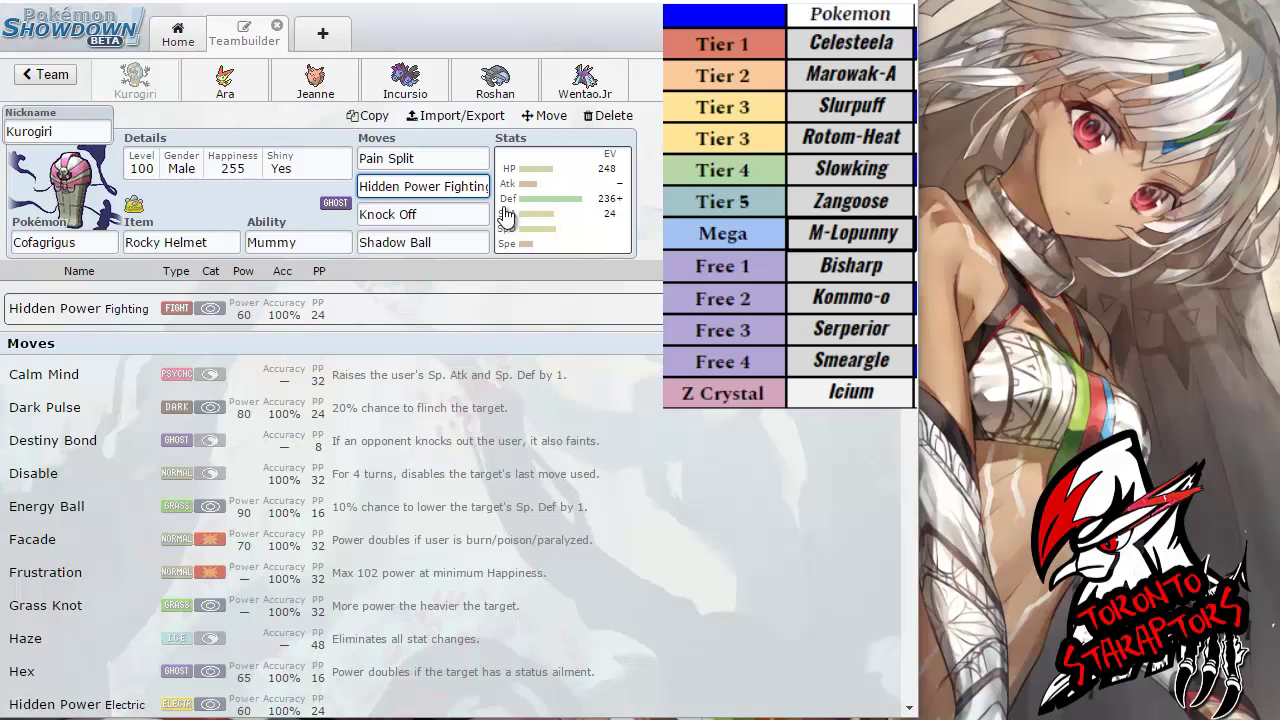
pyautogui.click(469, 210)
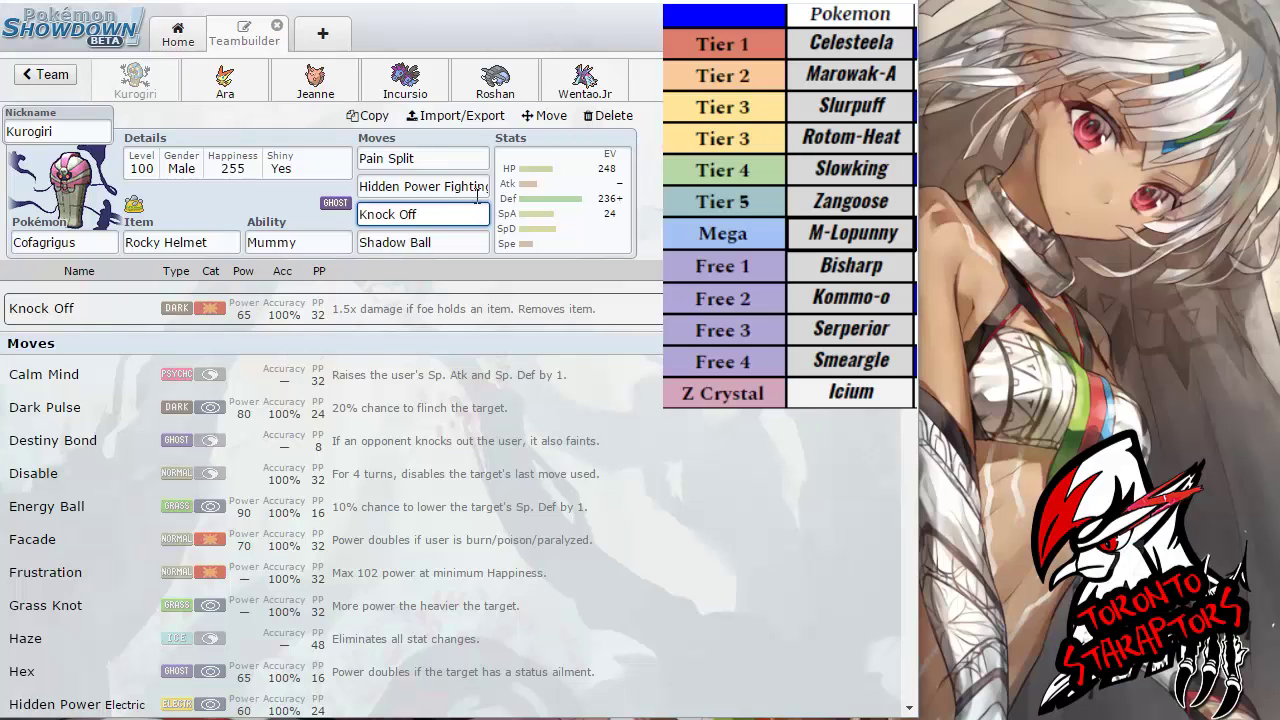
pyautogui.click(481, 181)
pyautogui.click(487, 220)
pyautogui.click(485, 192)
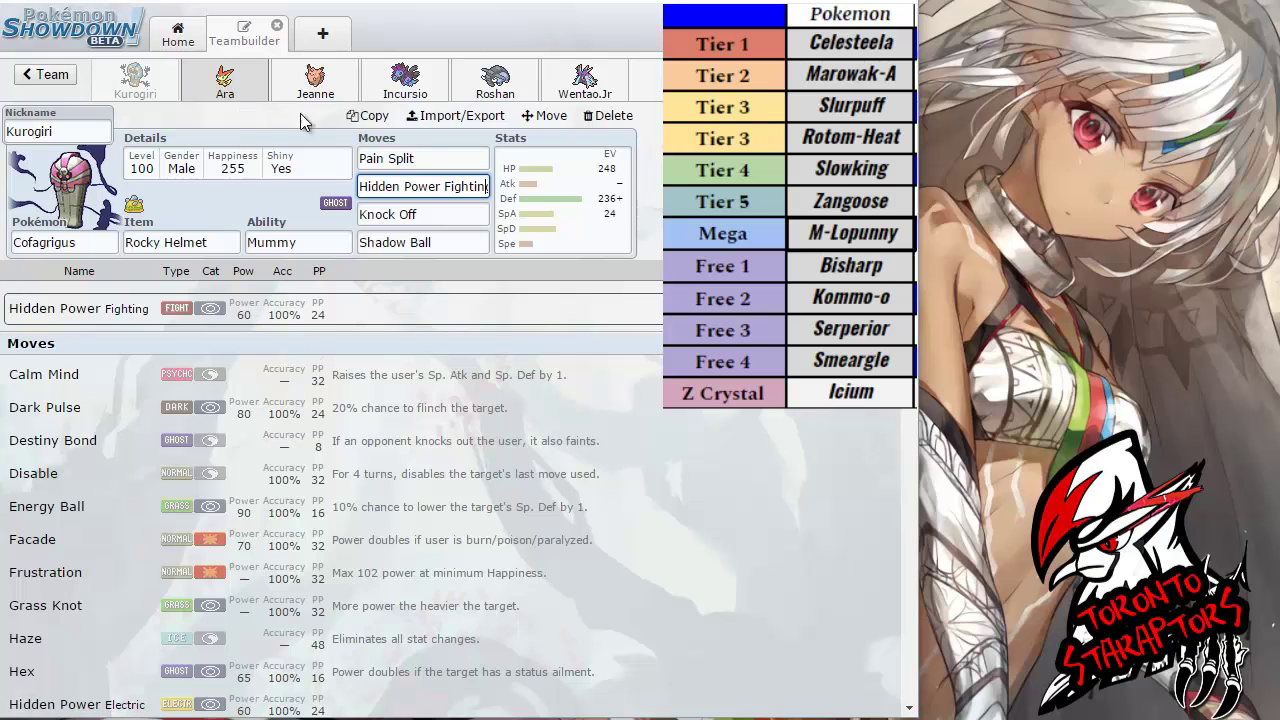
# - Compare the Victini and Clefable sets with Cofagrigus's set, finishing on Cofagrigus
pyautogui.click(240, 97)
pyautogui.click(315, 85)
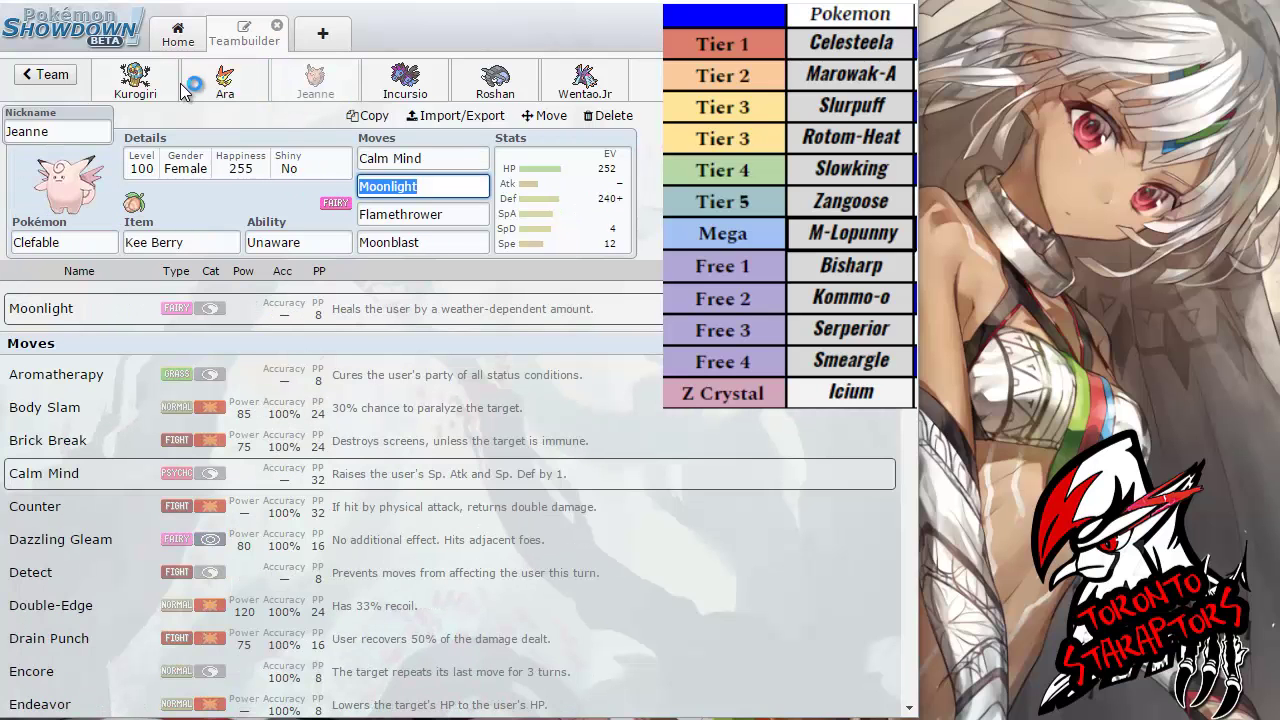
pyautogui.click(135, 85)
pyautogui.click(217, 87)
pyautogui.click(315, 85)
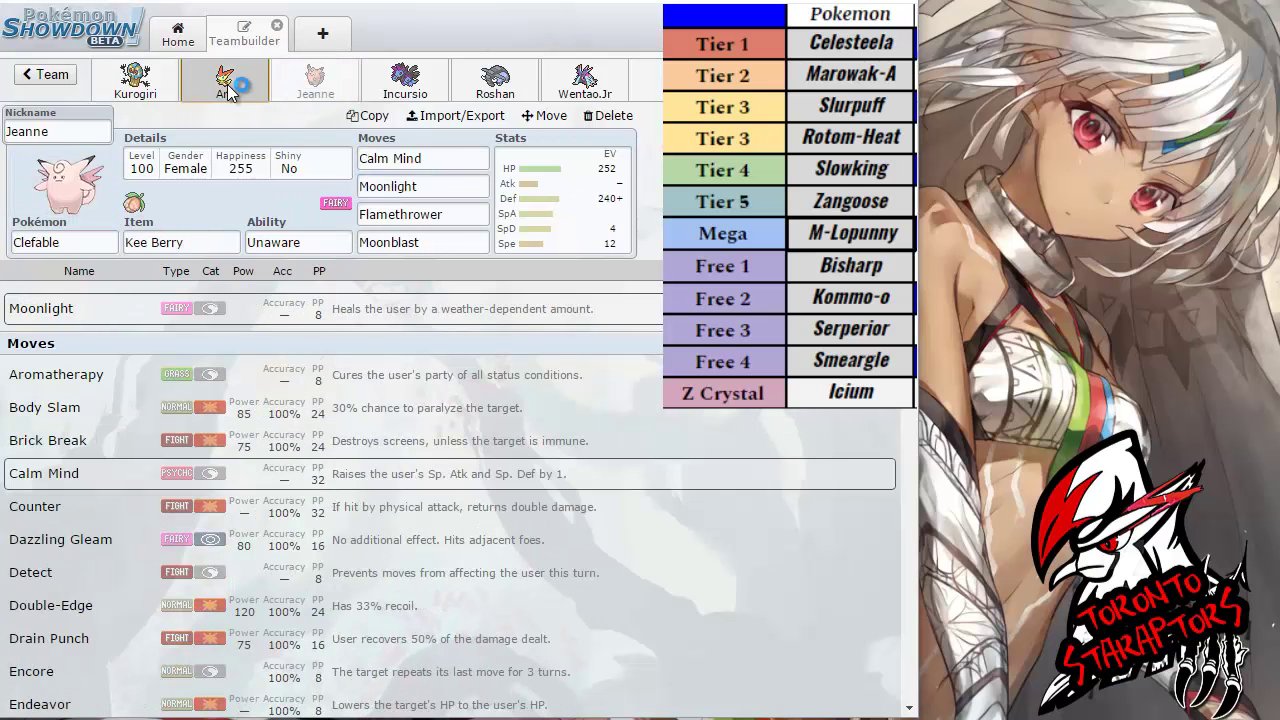
pyautogui.click(217, 87)
pyautogui.click(315, 85)
pyautogui.click(217, 87)
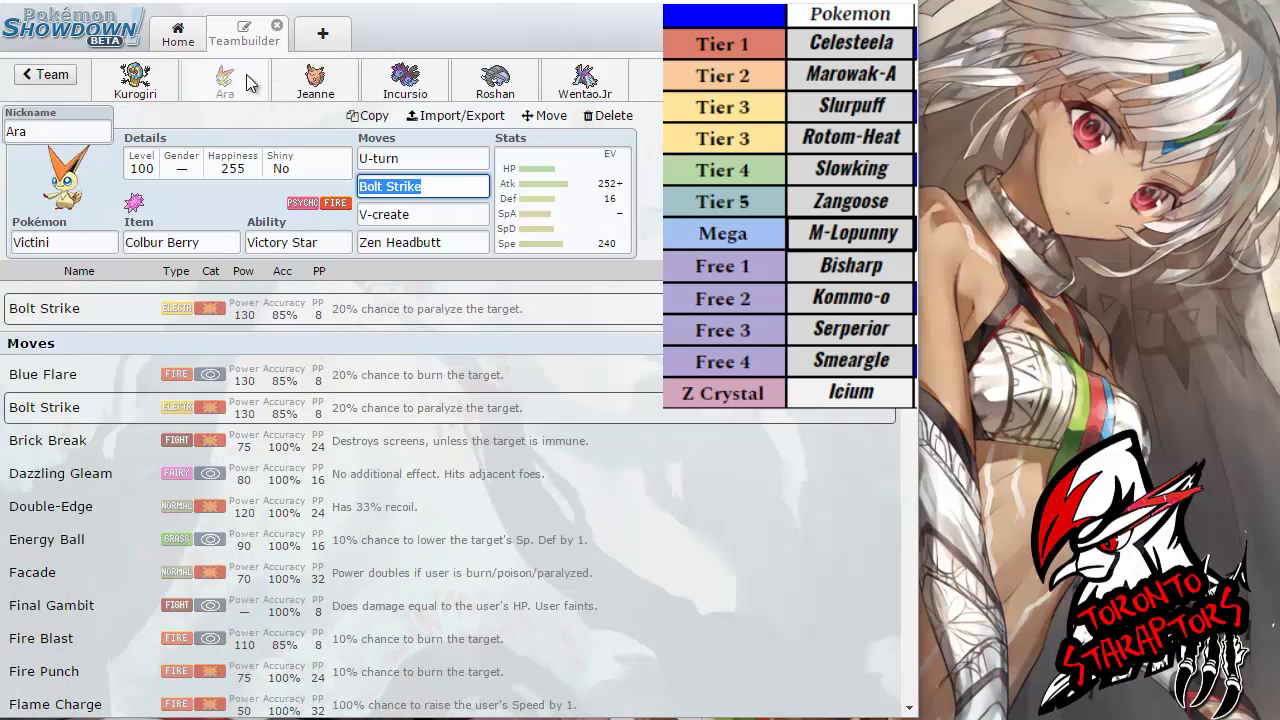
pyautogui.click(307, 85)
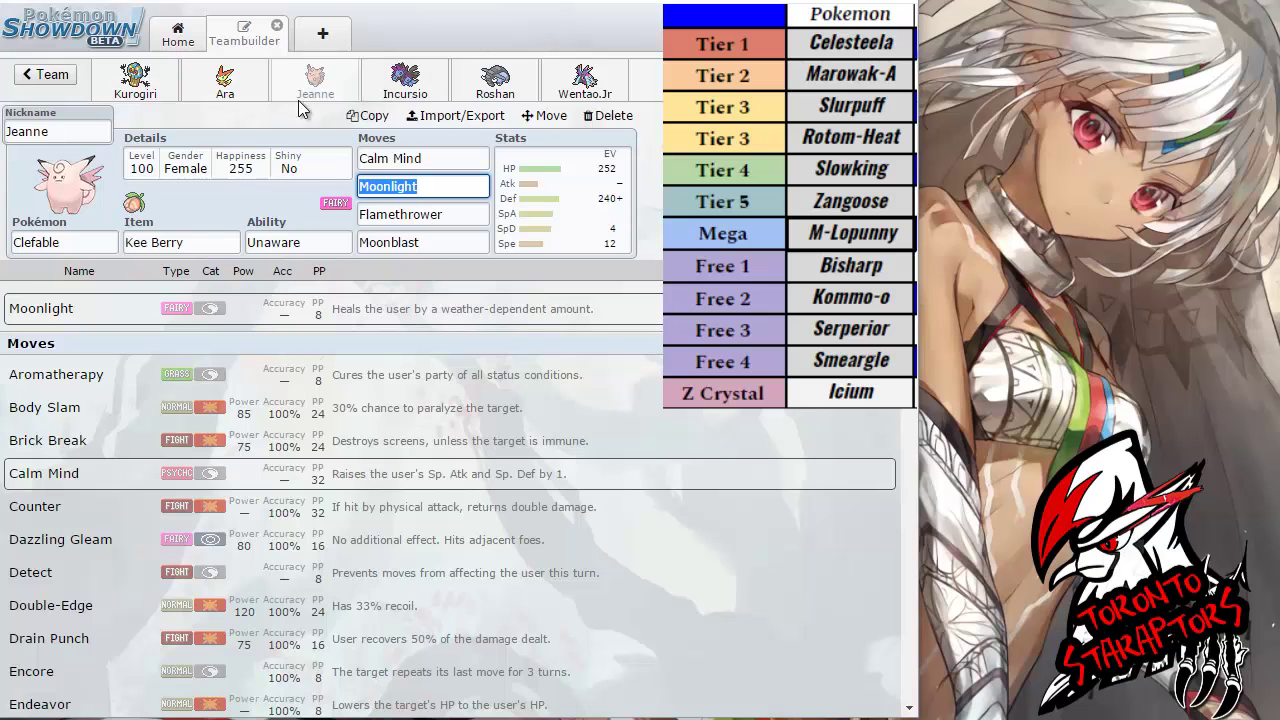
pyautogui.click(227, 80)
pyautogui.click(313, 82)
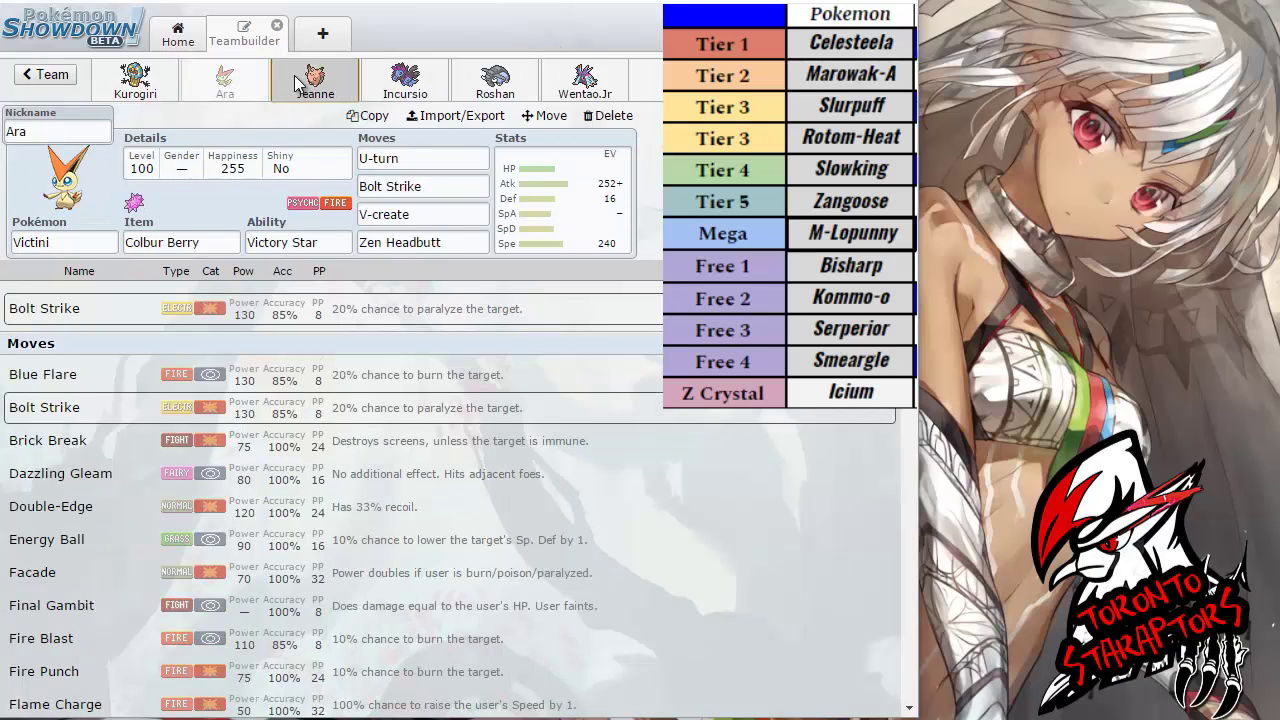
pyautogui.click(225, 80)
pyautogui.click(313, 85)
pyautogui.click(225, 80)
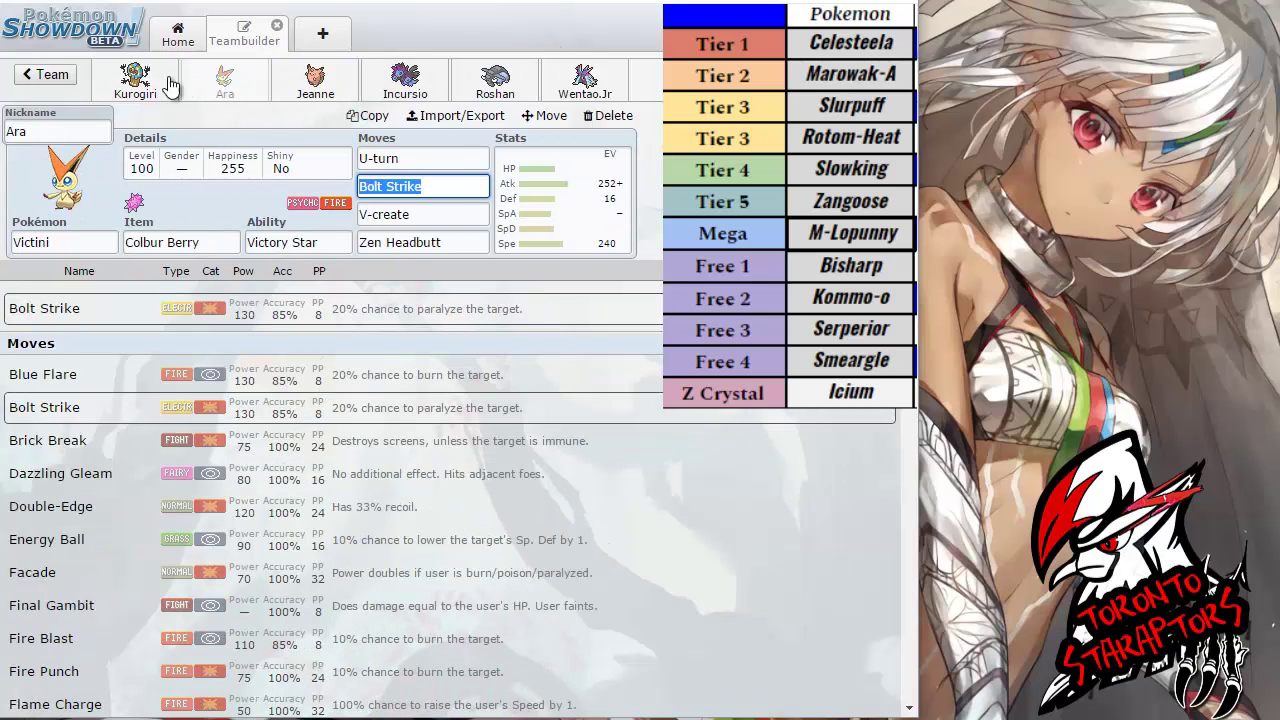
pyautogui.click(135, 80)
pyautogui.click(222, 82)
pyautogui.click(155, 80)
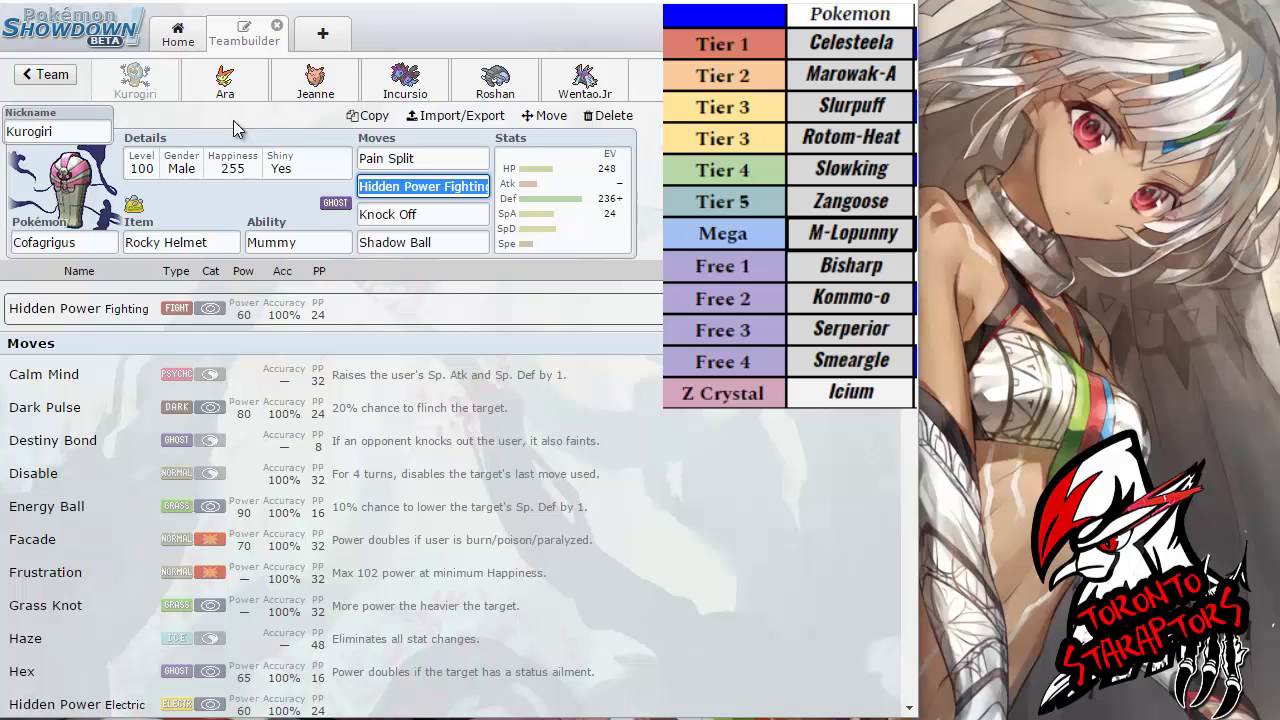
# - Compare Cofagrigus's Knock Off and Shadow Ball entries, ending with its EV spread and nature
pyautogui.click(443, 223)
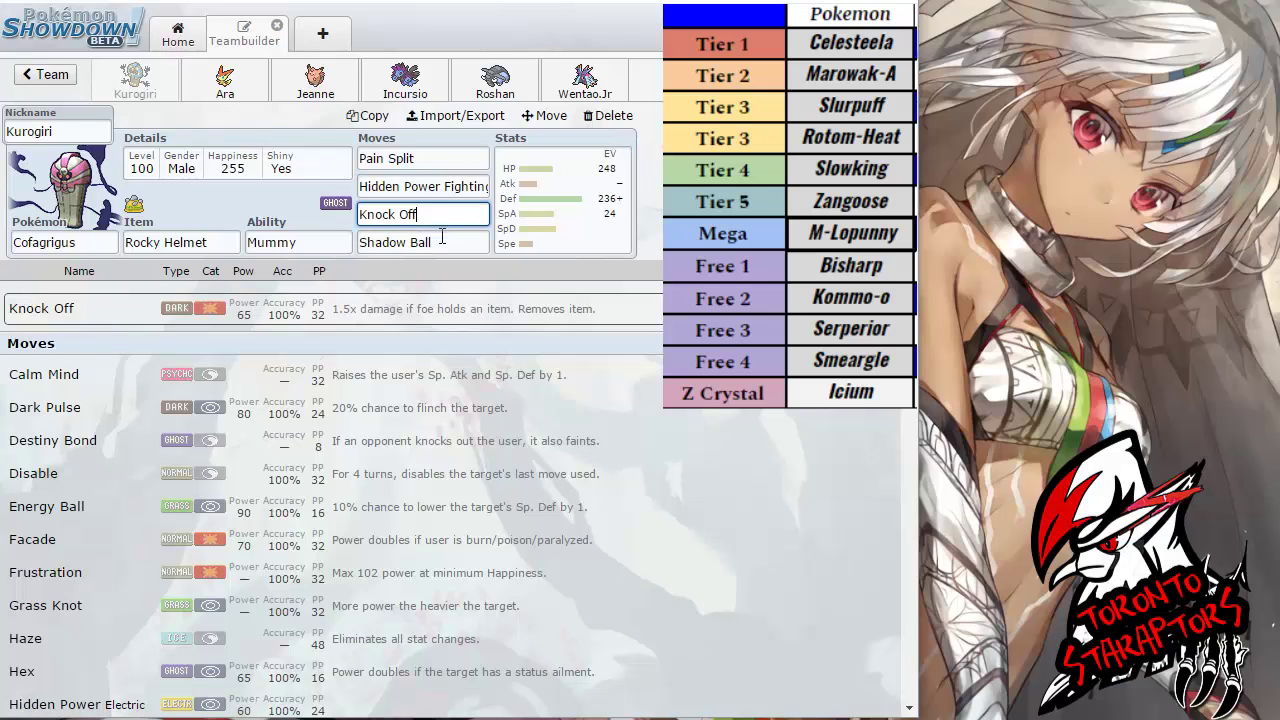
pyautogui.click(443, 240)
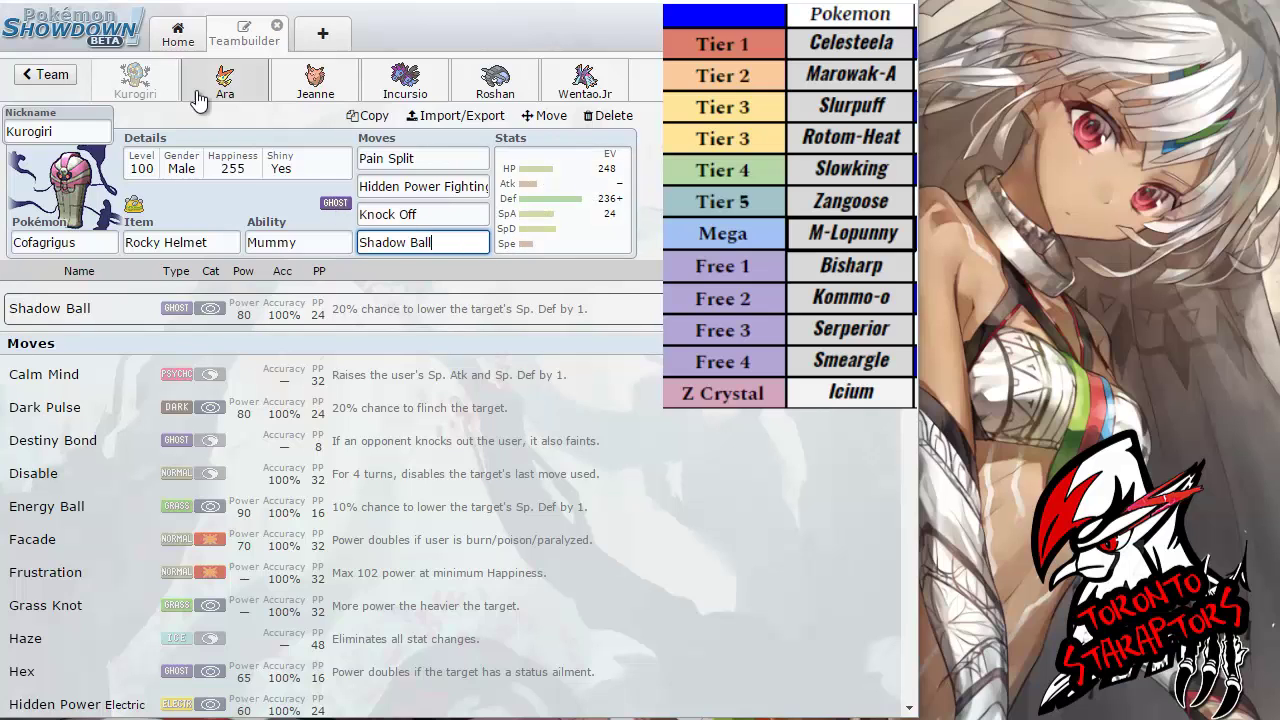
pyautogui.click(463, 217)
pyautogui.click(466, 240)
pyautogui.click(463, 218)
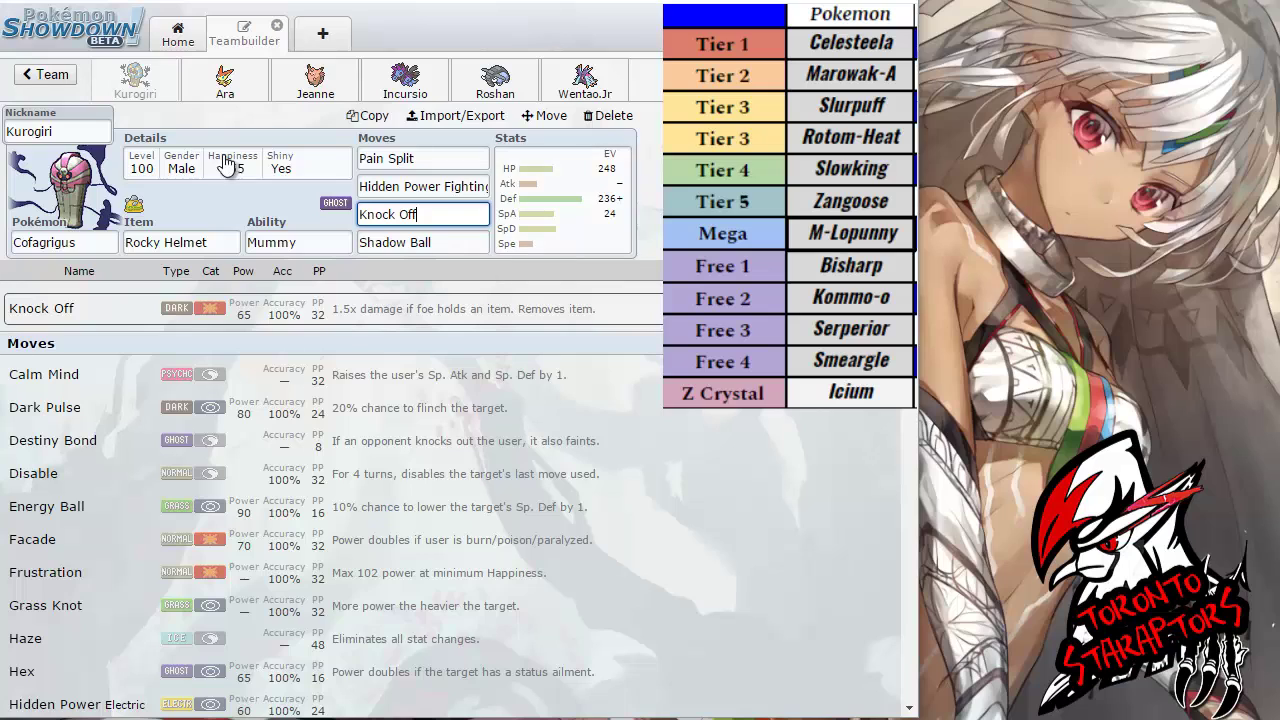
pyautogui.click(482, 244)
pyautogui.click(480, 214)
pyautogui.click(474, 242)
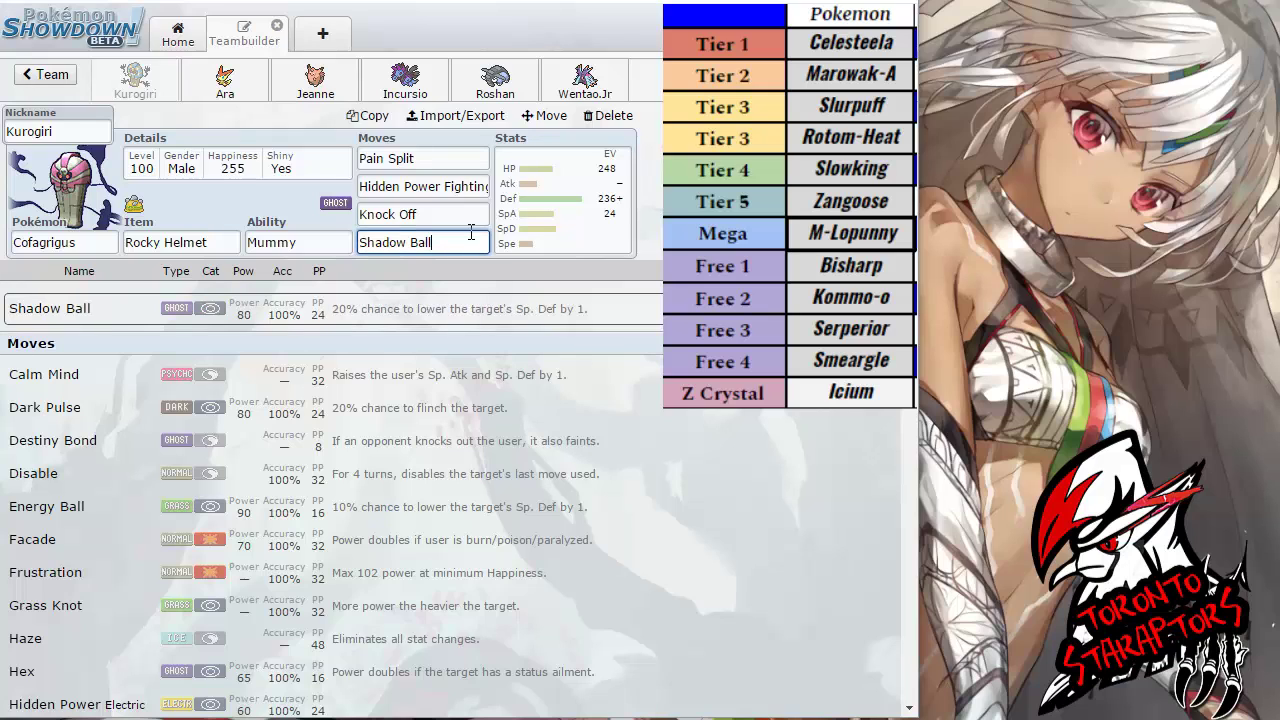
pyautogui.click(468, 214)
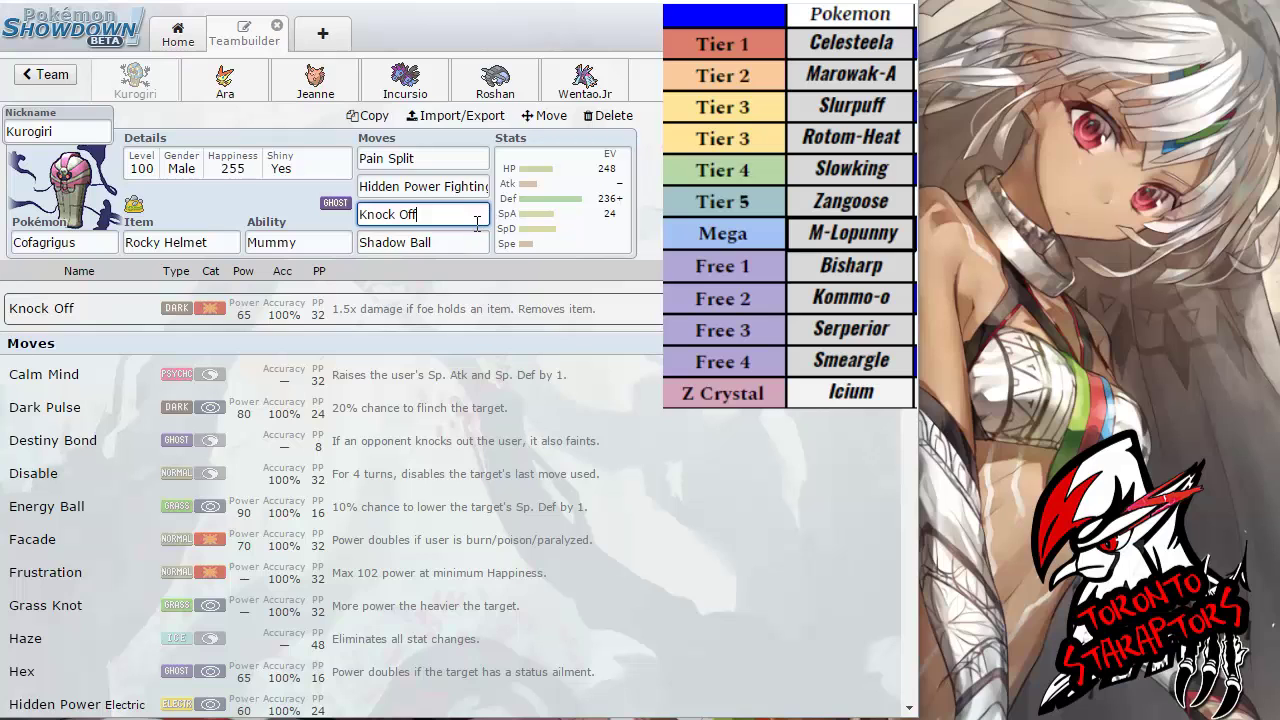
pyautogui.click(478, 242)
pyautogui.click(480, 214)
pyautogui.click(481, 242)
pyautogui.click(470, 214)
pyautogui.click(553, 234)
pyautogui.click(467, 242)
pyautogui.click(466, 214)
pyautogui.click(468, 242)
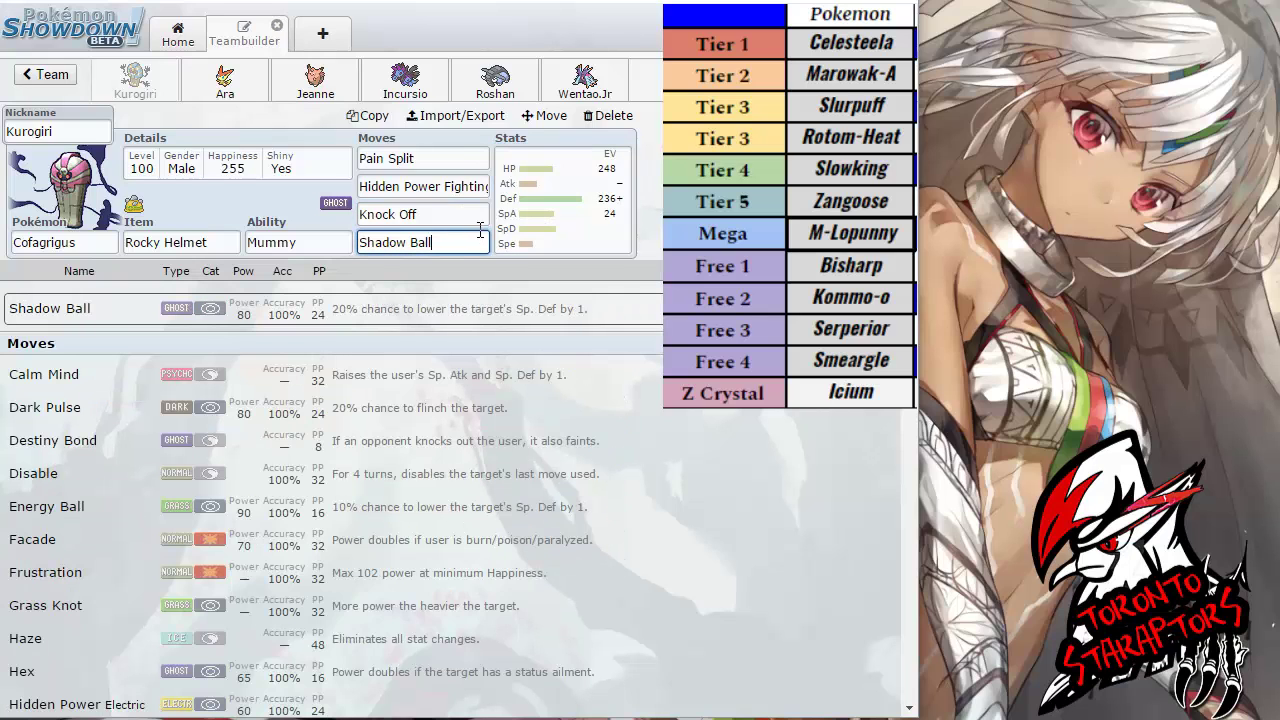
pyautogui.click(467, 214)
pyautogui.click(483, 244)
pyautogui.click(468, 214)
pyautogui.click(557, 206)
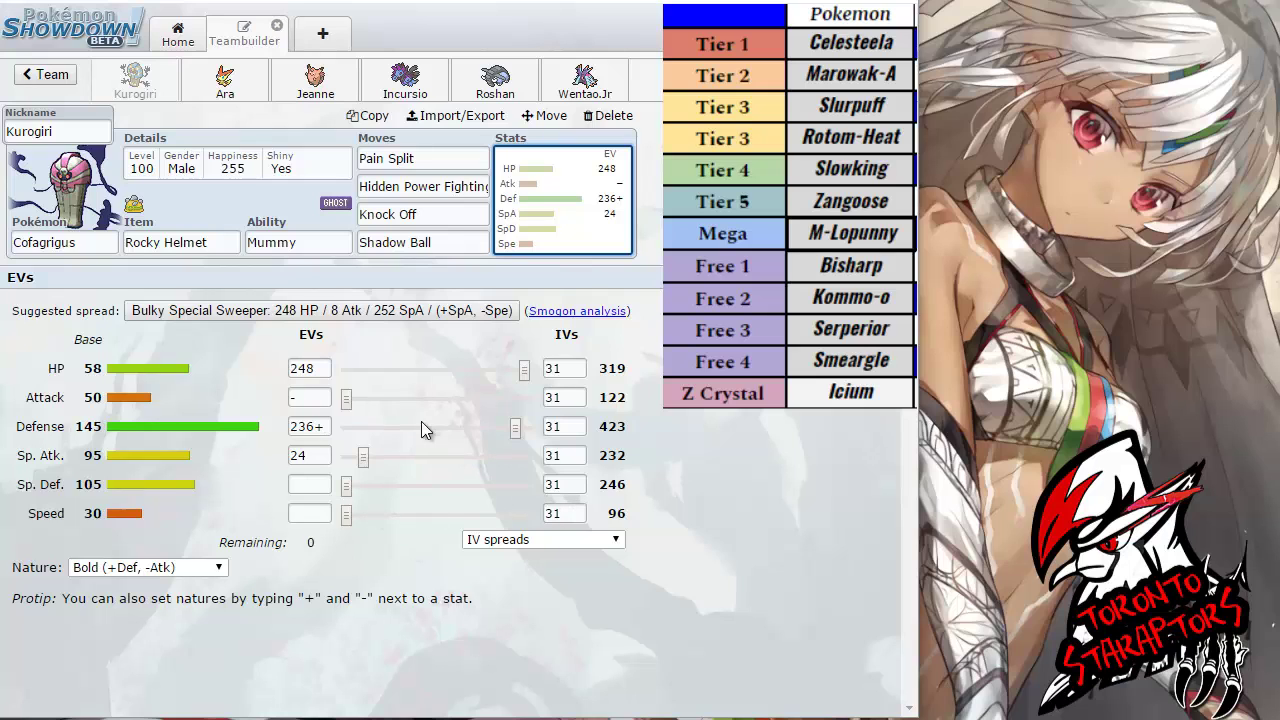
# - Open Victini's set and examine its Colbur Berry item and species base stats
pyautogui.click(225, 80)
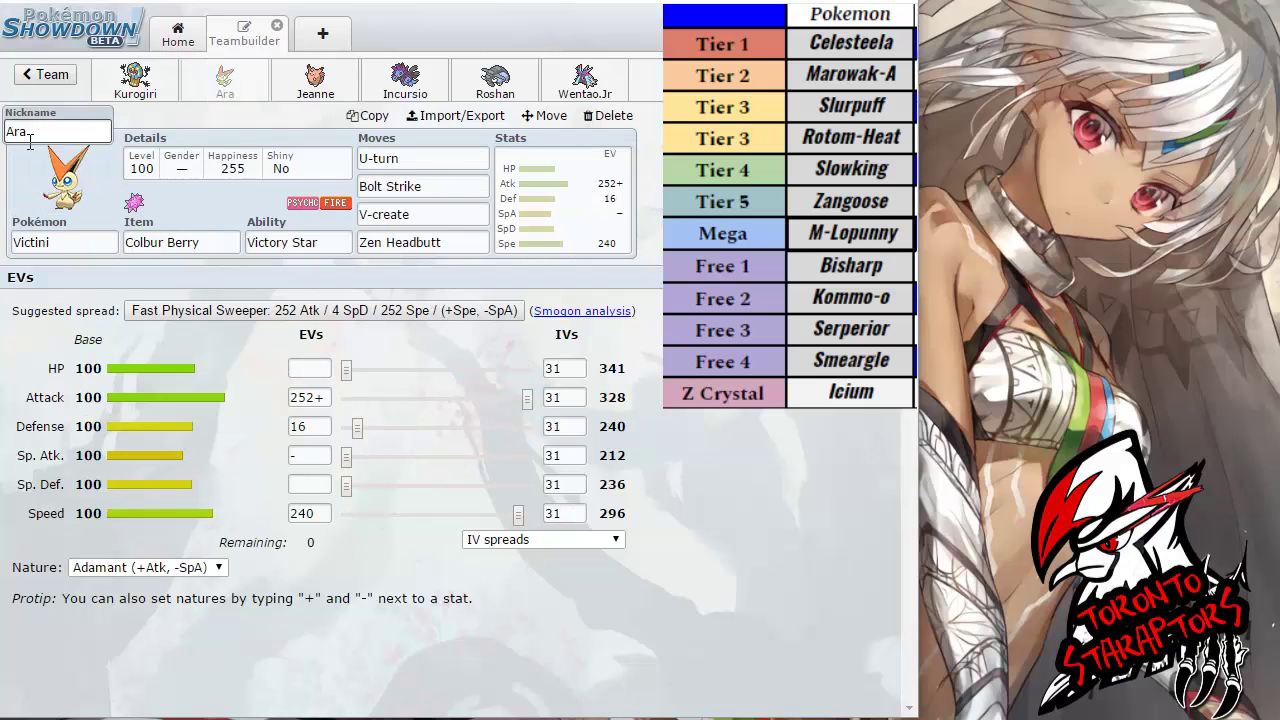
pyautogui.click(188, 243)
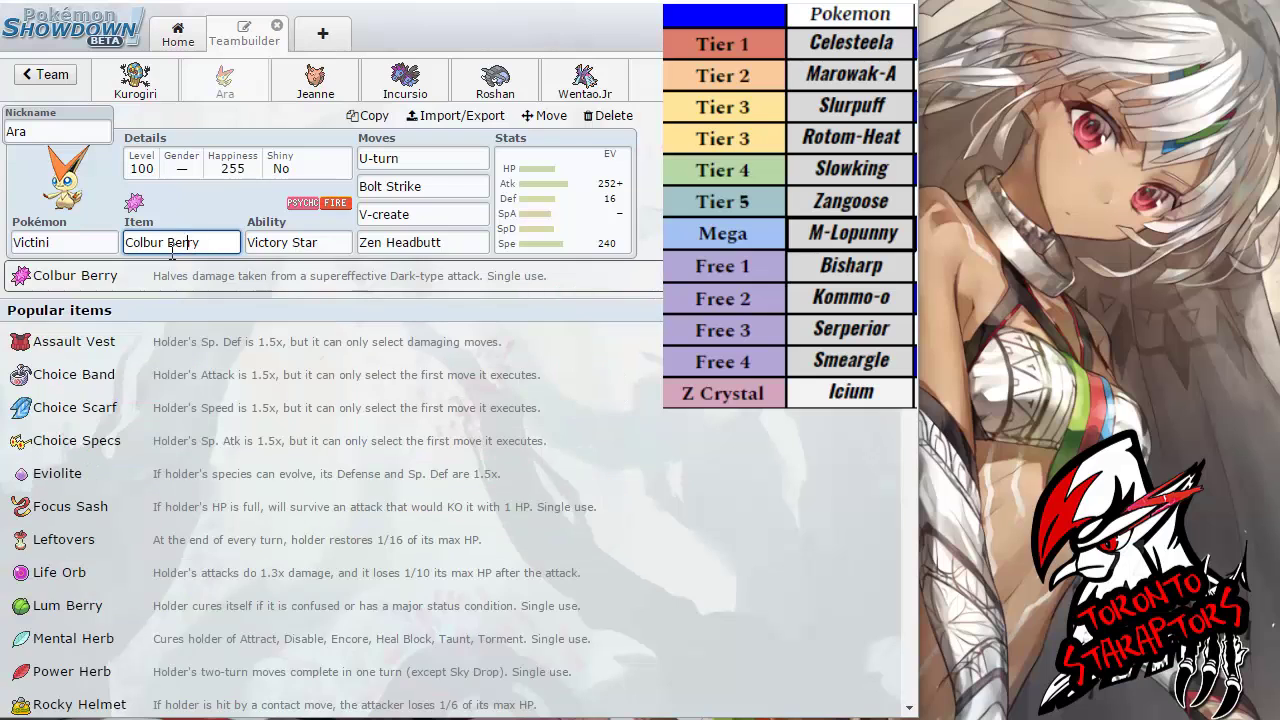
pyautogui.hotkey('shift', 'Tab')
pyautogui.press('Tab')
pyautogui.hotkey('shift', 'Tab')
pyautogui.press('Tab')
pyautogui.hotkey('shift', 'Tab')
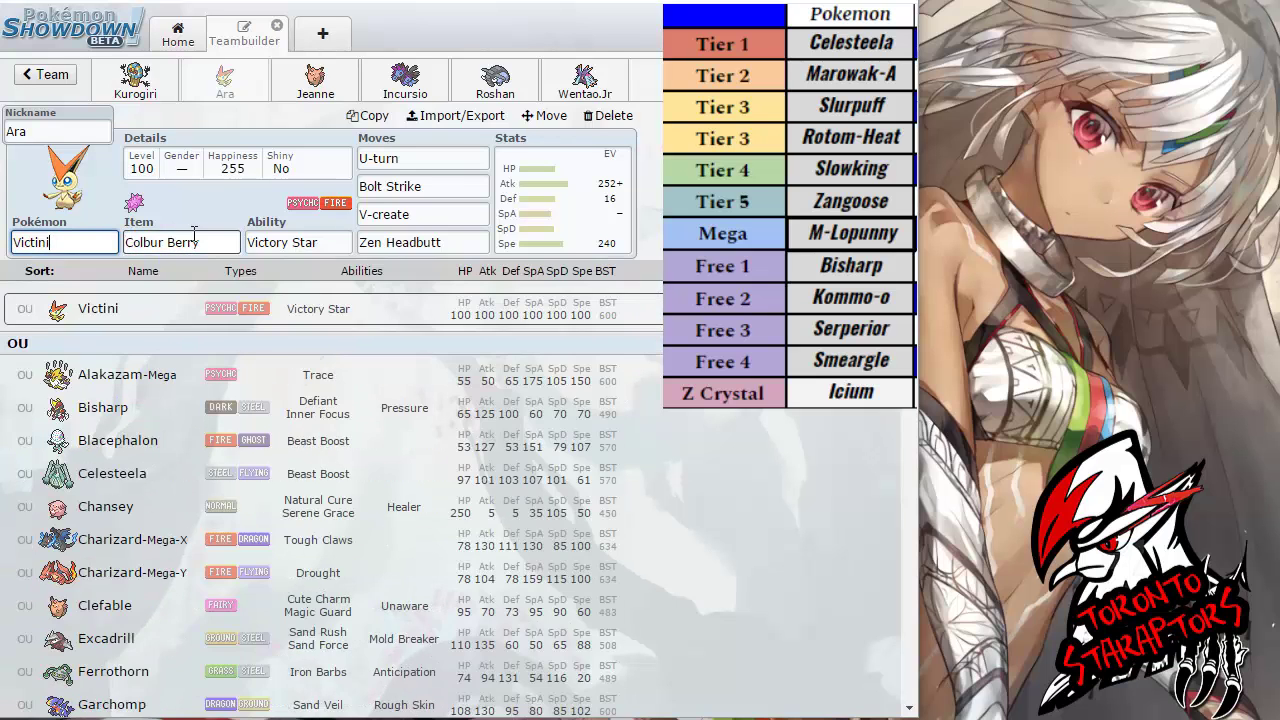
# - Review Victini's Victory Star ability and its U-turn and Bolt Strike moves alongside the held item
pyautogui.press('Tab')
pyautogui.press('Tab')
pyautogui.press('Tab')
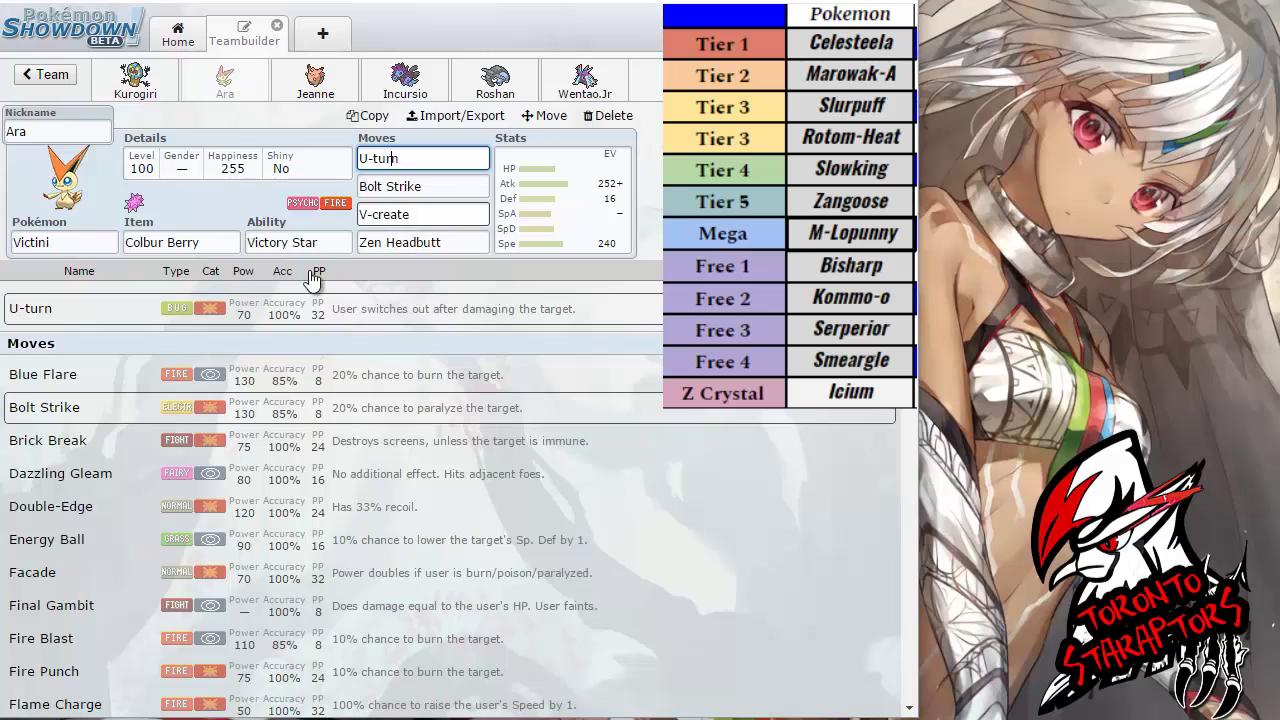
pyautogui.press('Tab')
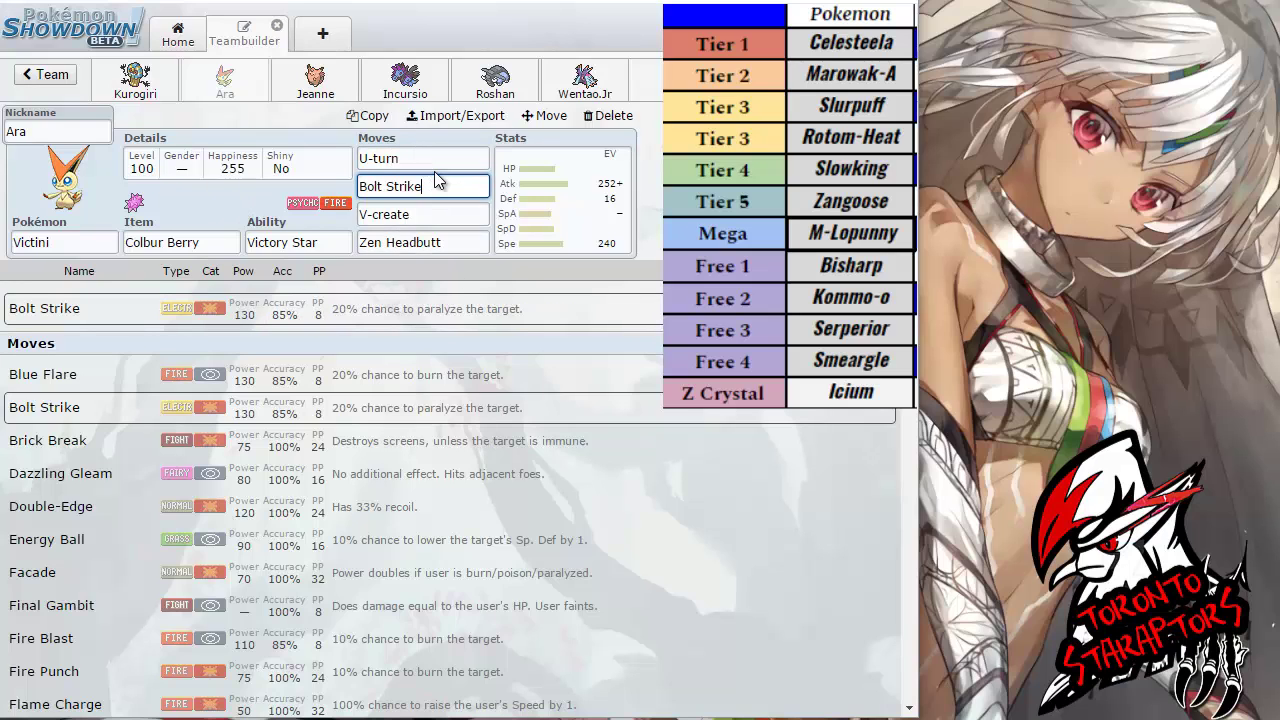
pyautogui.click(167, 242)
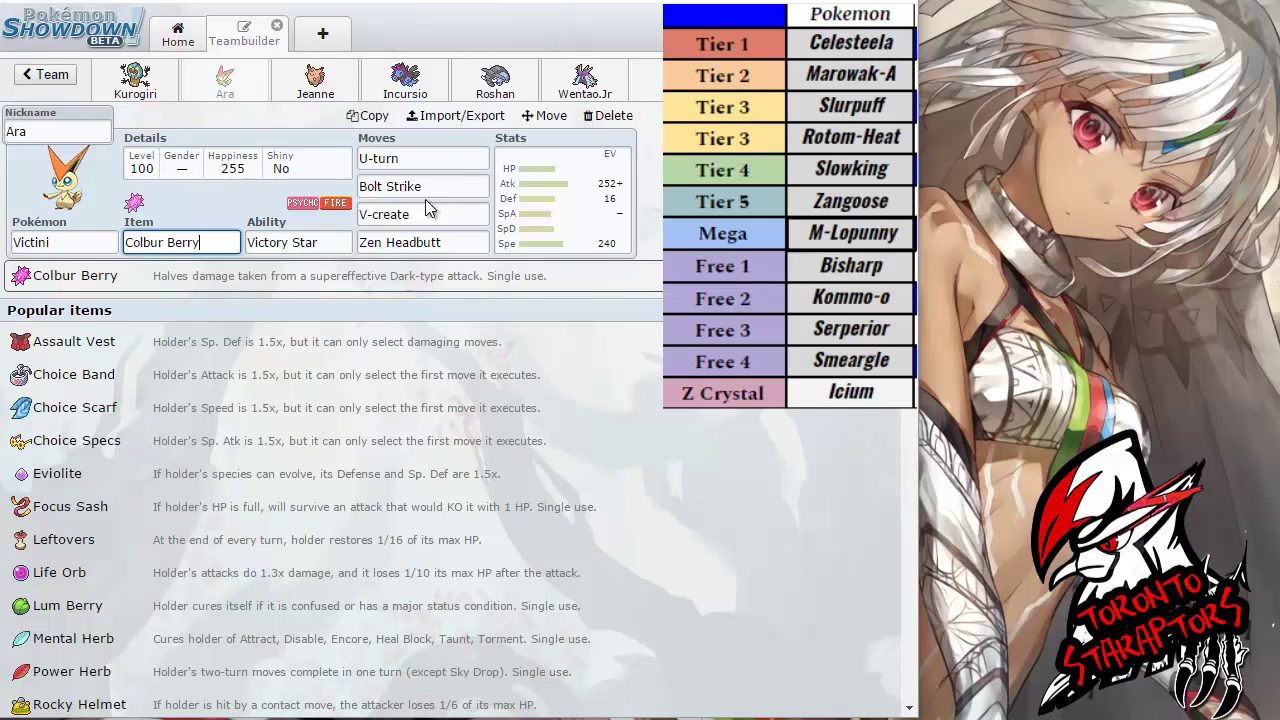
pyautogui.click(442, 160)
pyautogui.click(455, 193)
pyautogui.hotkey('shift', 'Tab')
pyautogui.hotkey('shift', 'Tab')
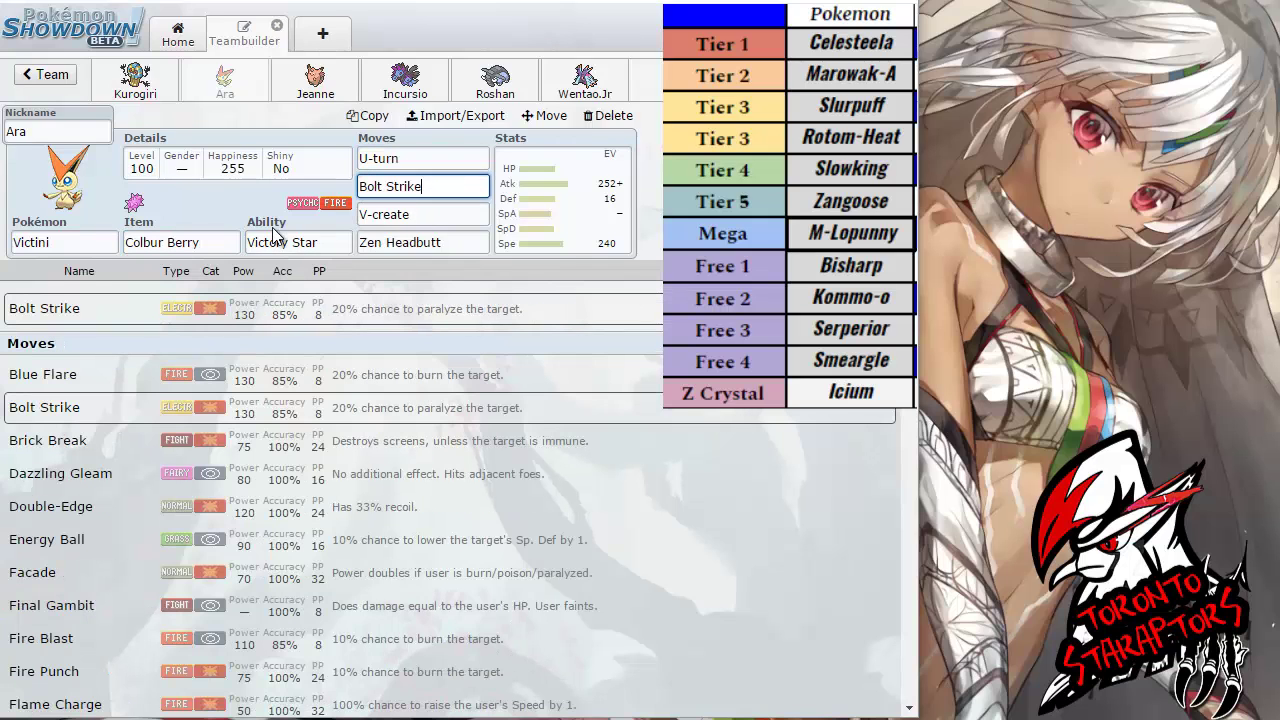
# - Examine Victini's V-create, U-turn and Zen Headbutt entries in relation to its Colbur Berry
pyautogui.click(418, 194)
pyautogui.click(423, 214)
pyautogui.click(188, 242)
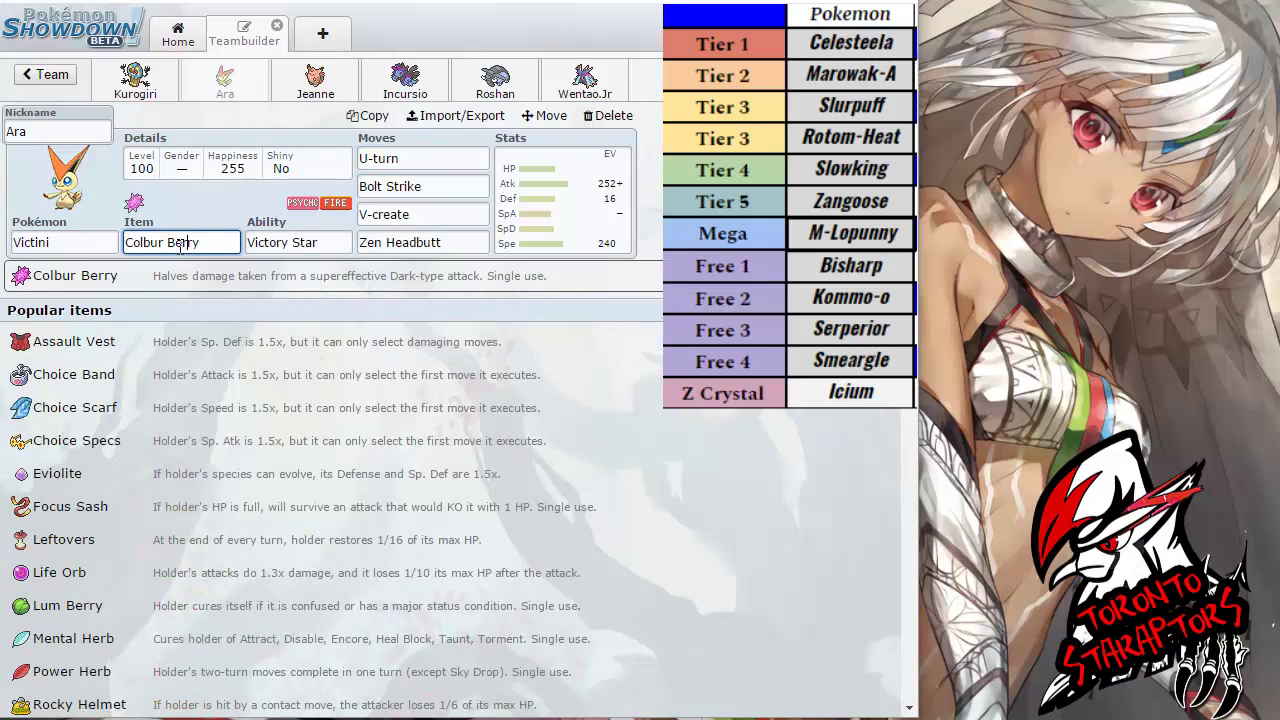
pyautogui.click(444, 160)
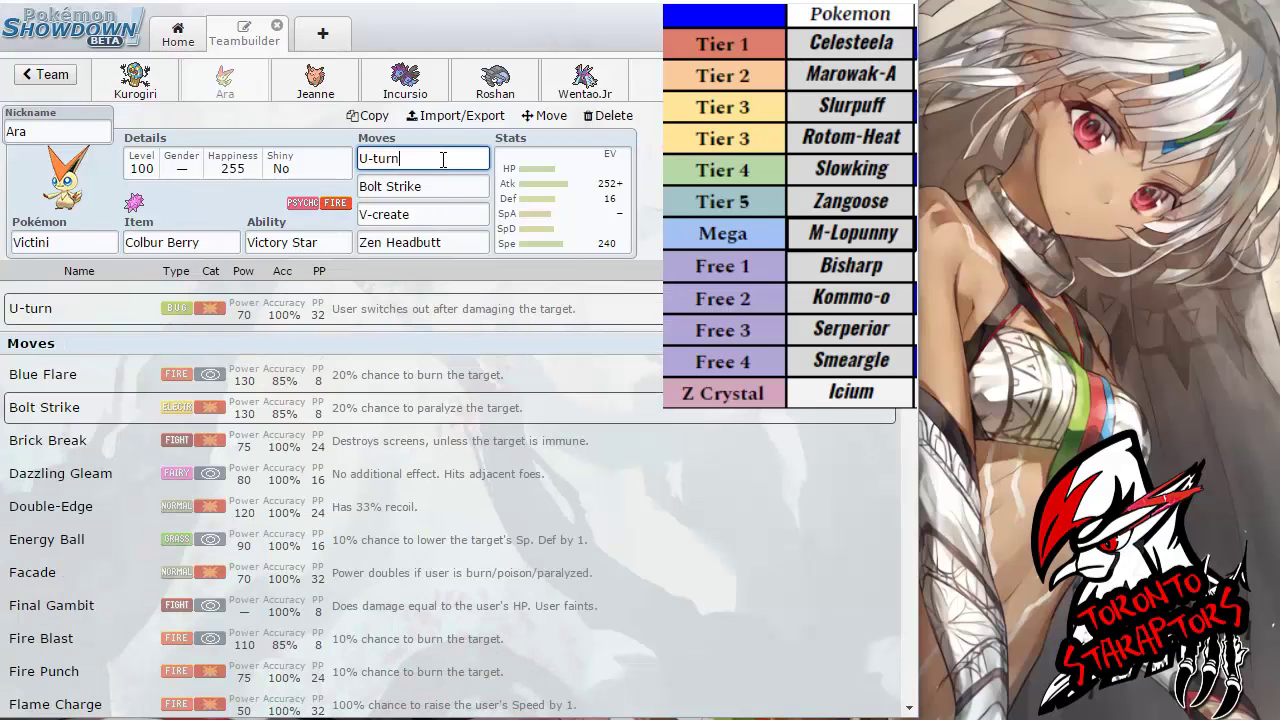
pyautogui.click(235, 243)
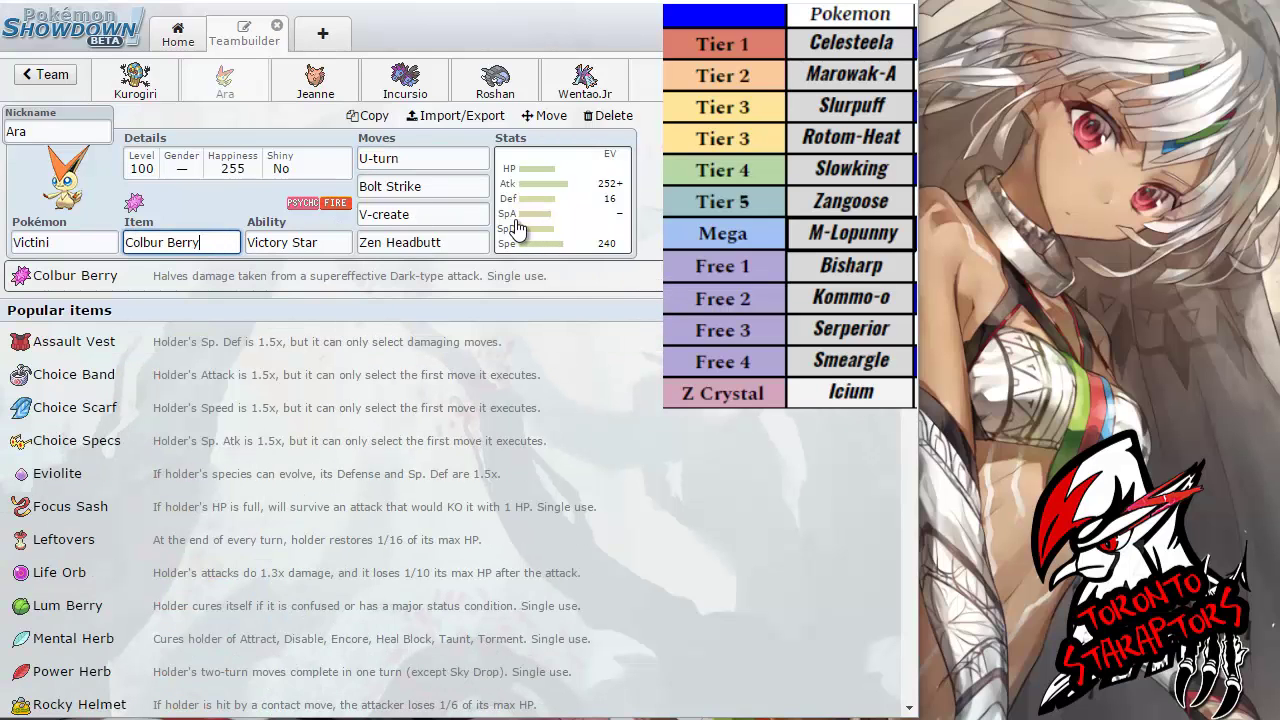
pyautogui.click(431, 215)
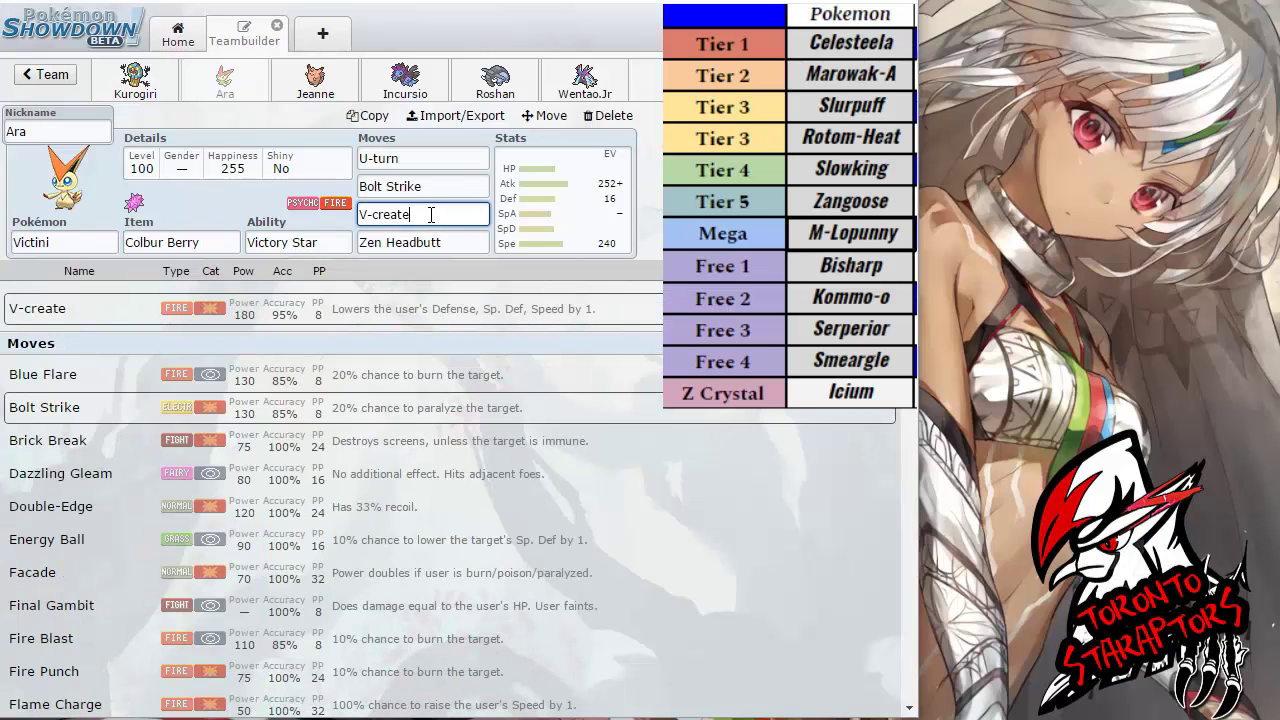
pyautogui.click(414, 240)
pyautogui.hotkey('shift', 'Tab')
pyautogui.click(231, 243)
pyautogui.click(425, 242)
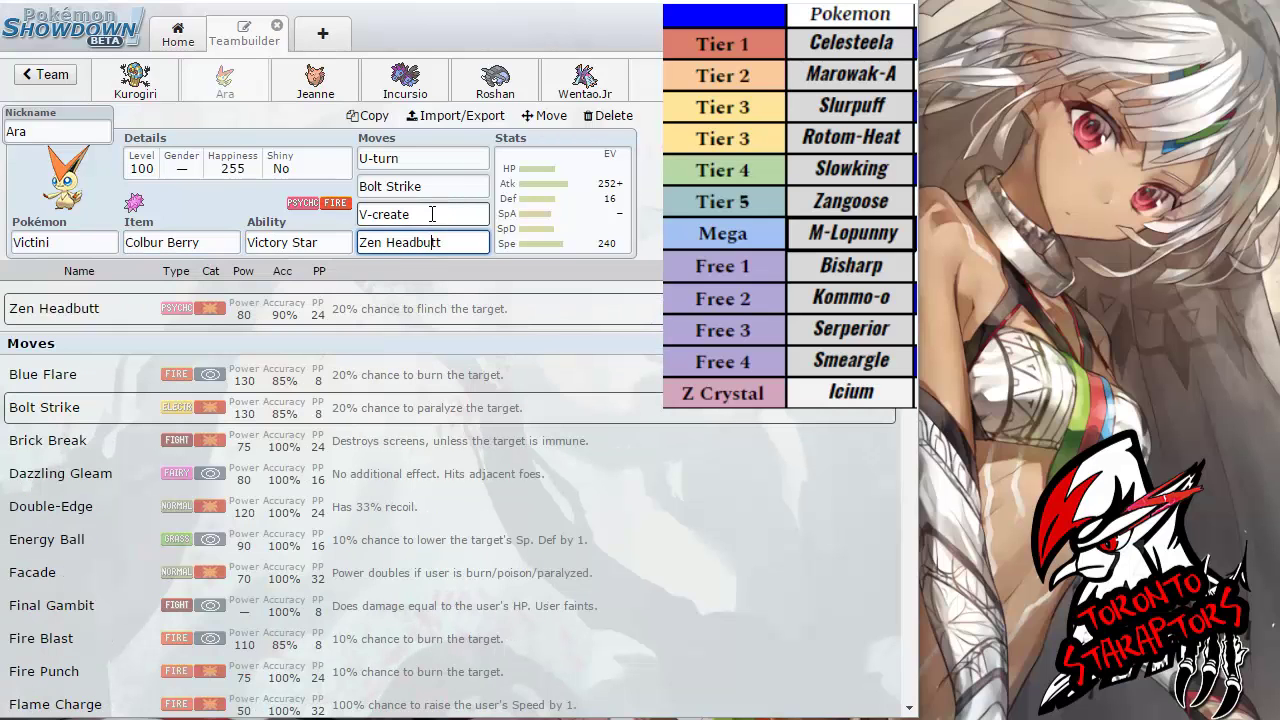
# - Review Victini's V-create, Bolt Strike and U-turn move entries, comparing U-turn with Bolt Strike repeatedly
pyautogui.hotkey('shift', 'Tab')
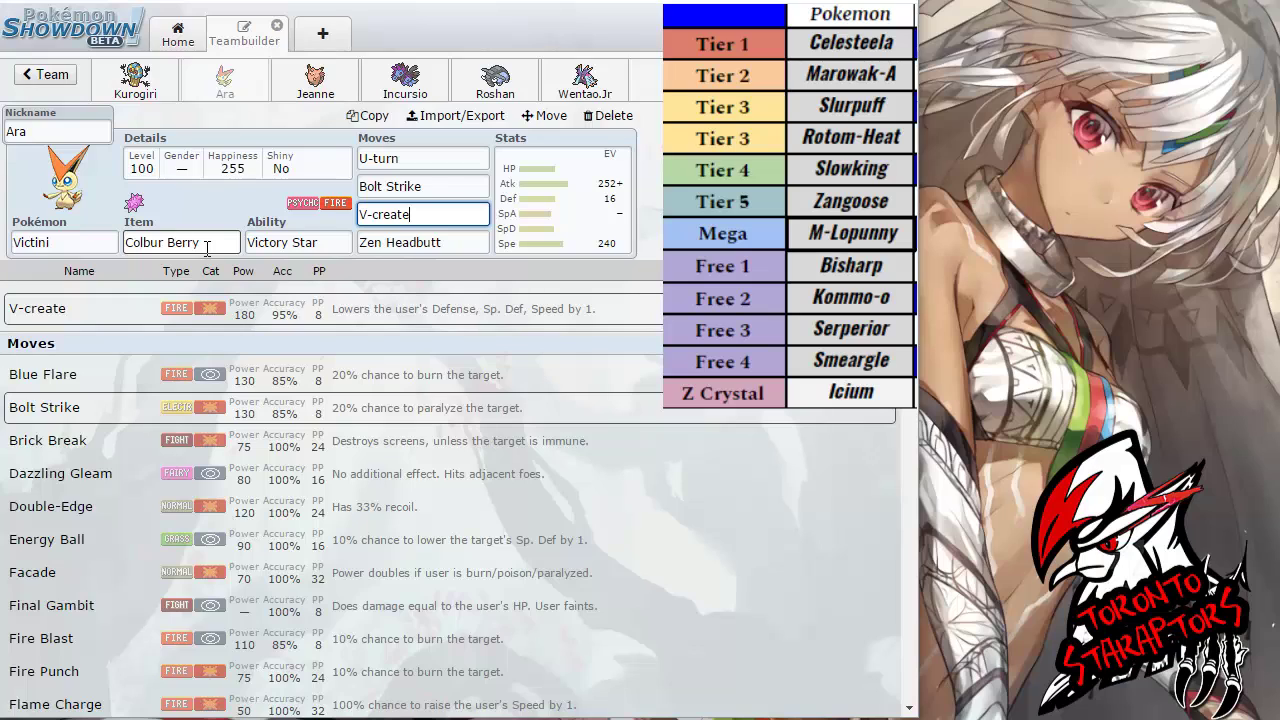
pyautogui.click(434, 181)
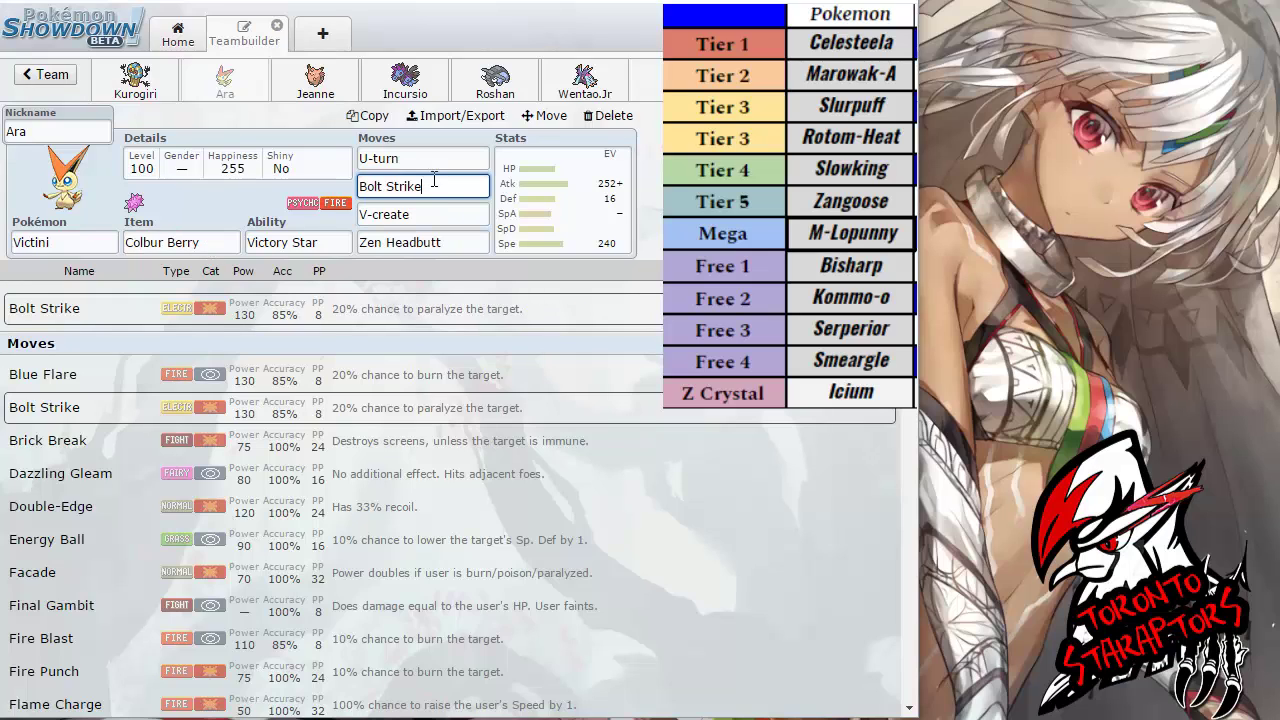
pyautogui.click(464, 160)
pyautogui.click(448, 183)
pyautogui.click(450, 215)
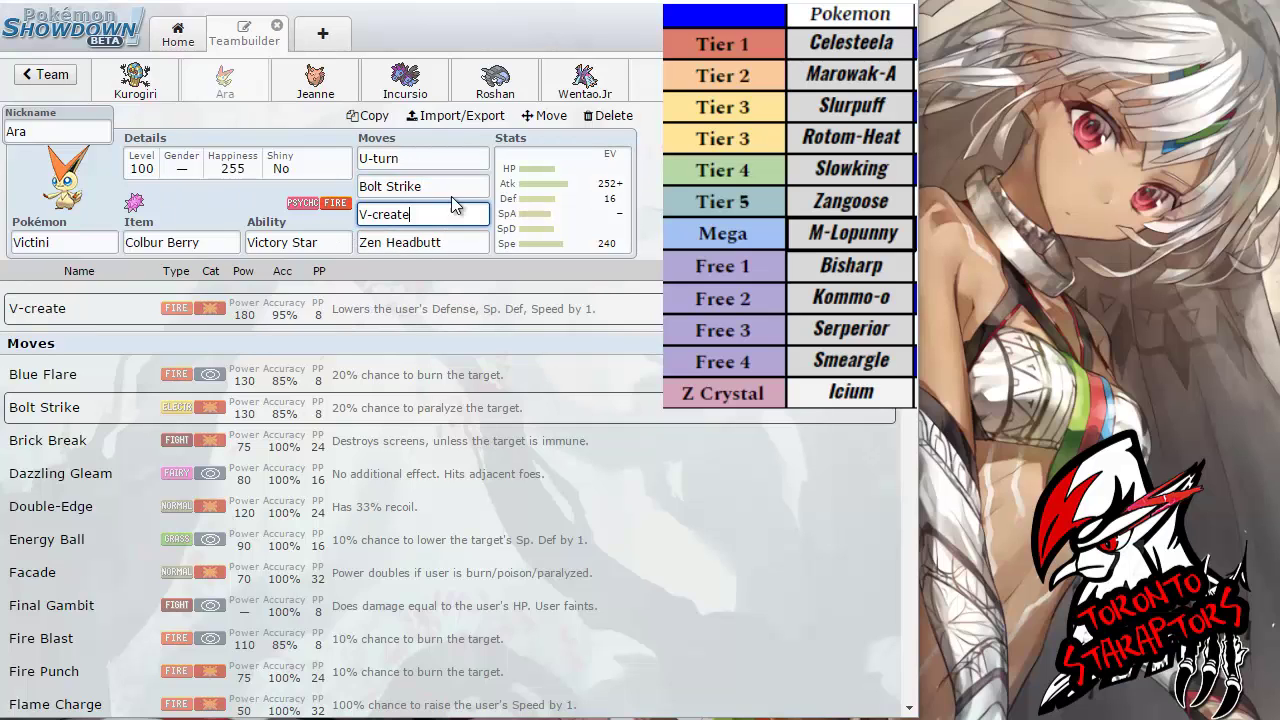
pyautogui.click(451, 189)
pyautogui.click(449, 163)
pyautogui.click(450, 190)
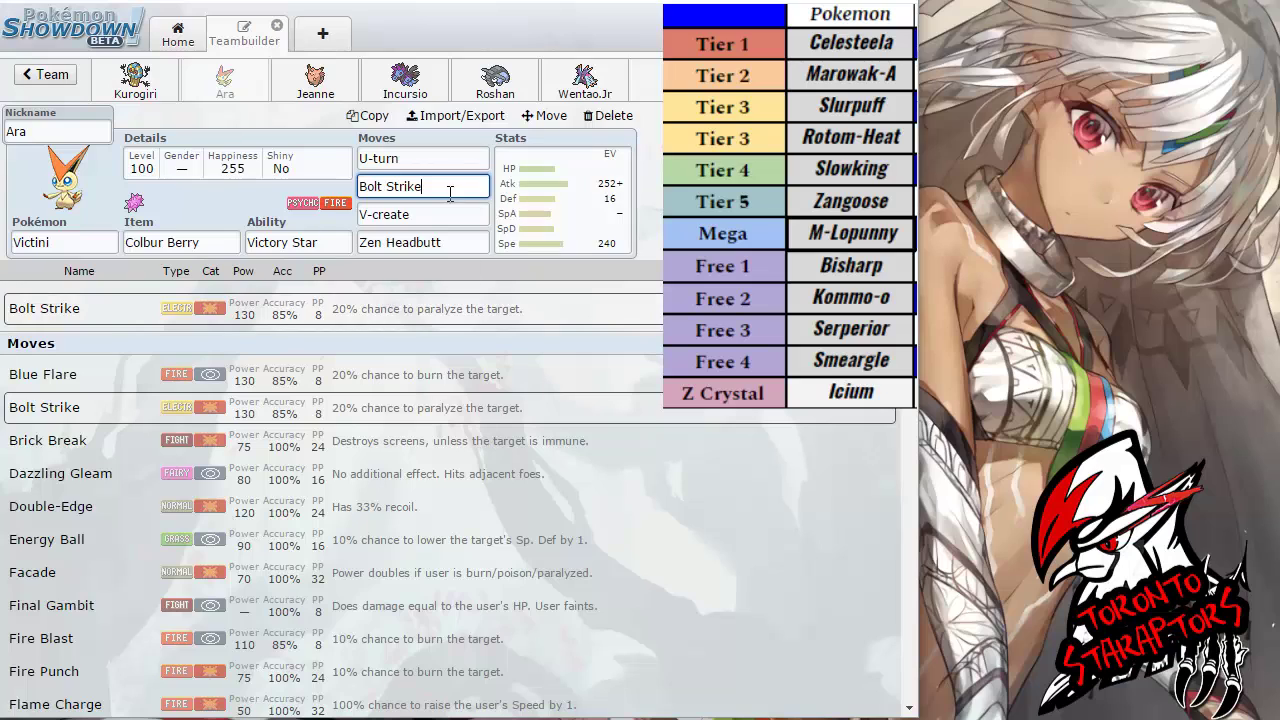
pyautogui.click(437, 162)
pyautogui.click(439, 186)
pyautogui.click(437, 162)
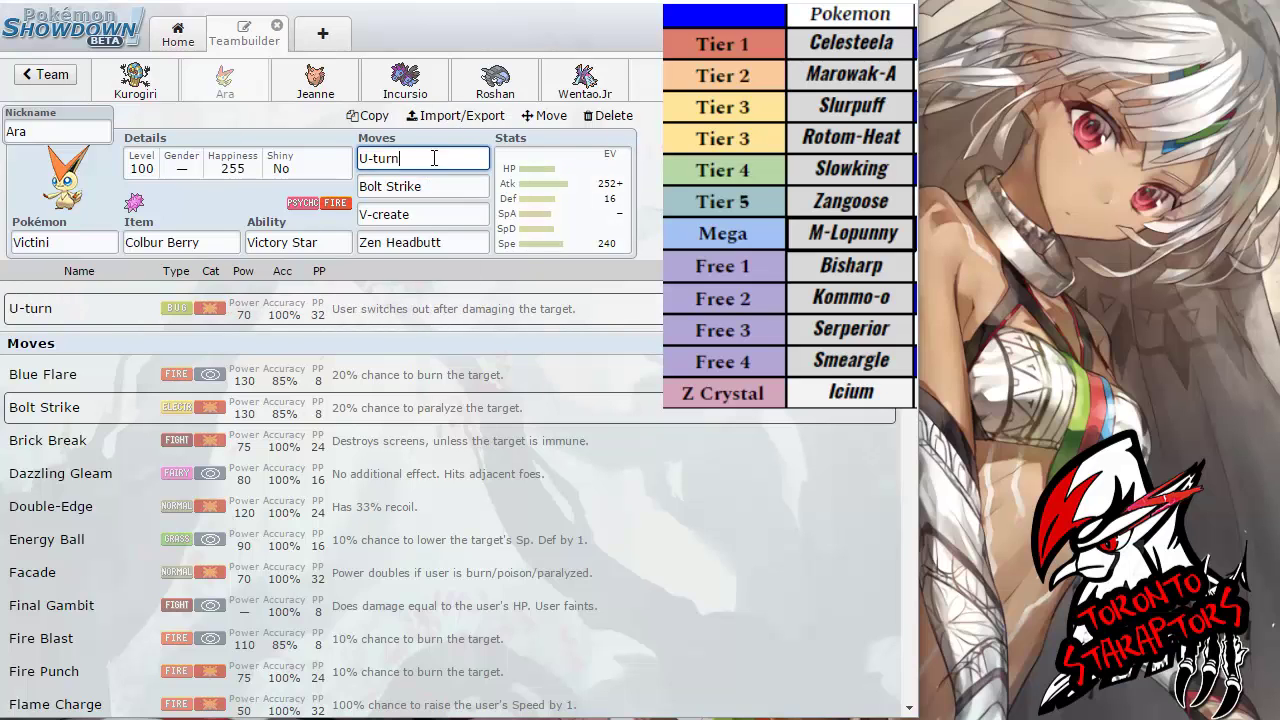
pyautogui.click(439, 183)
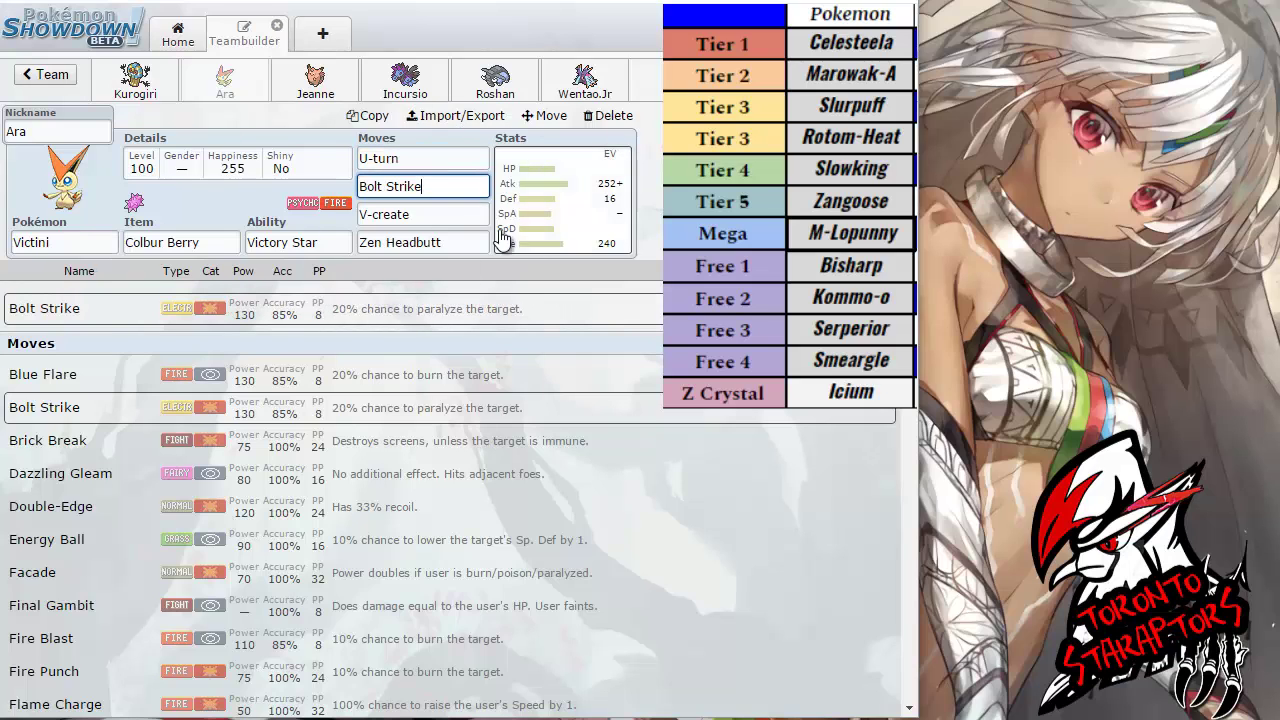
# - Compare Victini's V-create and Bolt Strike entries and open its EV spread
pyautogui.click(449, 216)
pyautogui.click(458, 188)
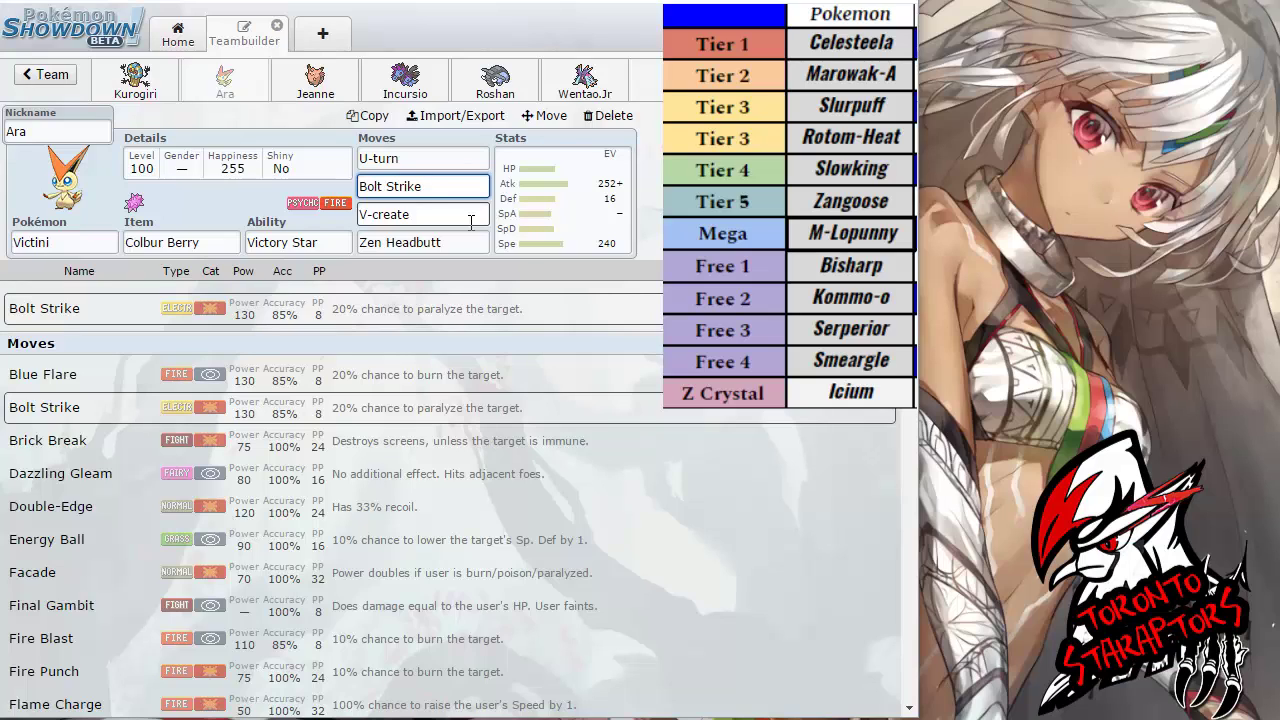
pyautogui.click(471, 220)
pyautogui.click(457, 188)
pyautogui.click(459, 214)
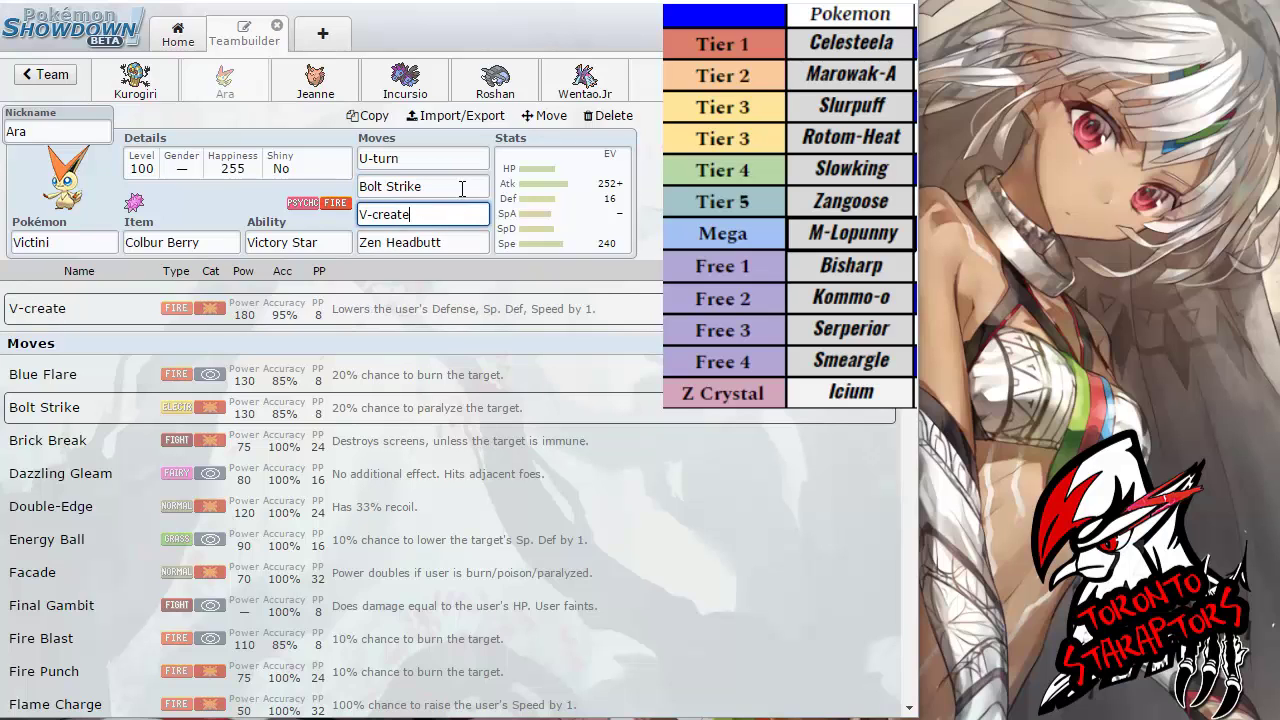
pyautogui.click(457, 187)
pyautogui.click(566, 215)
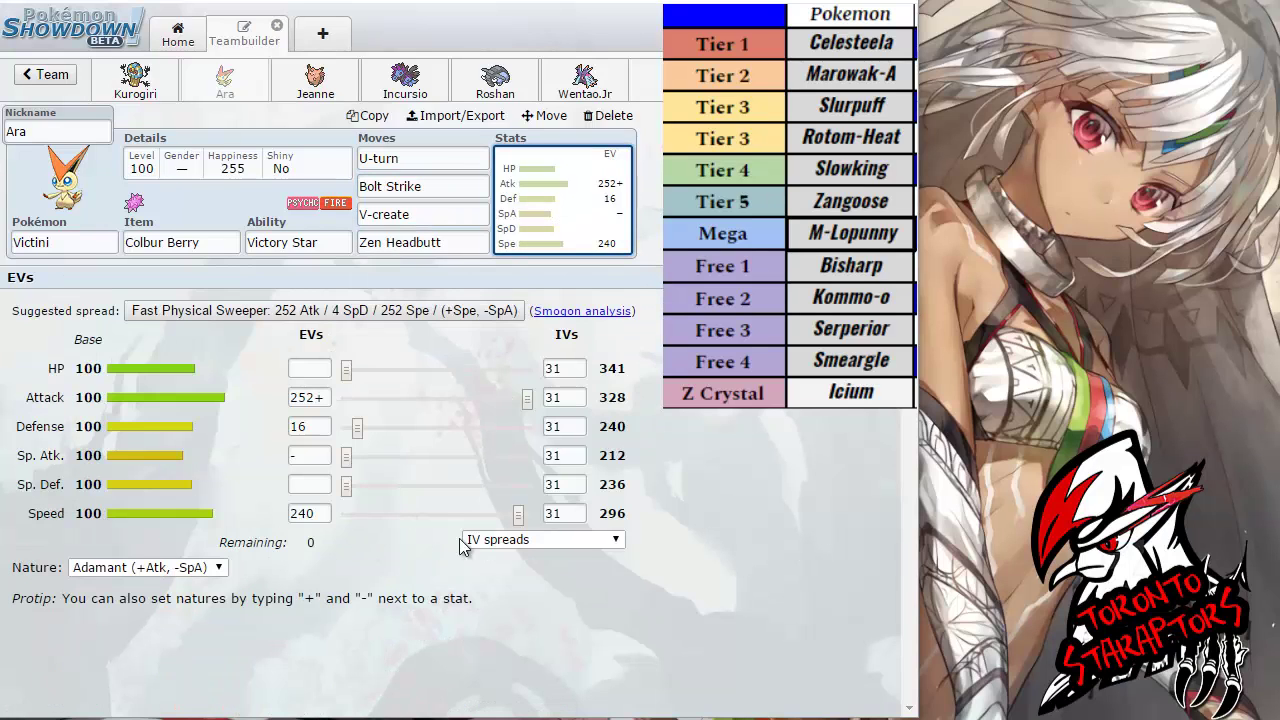
# - Check Victini's U-turn entry against its Bolt Strike entry again
pyautogui.click(442, 185)
pyautogui.click(442, 158)
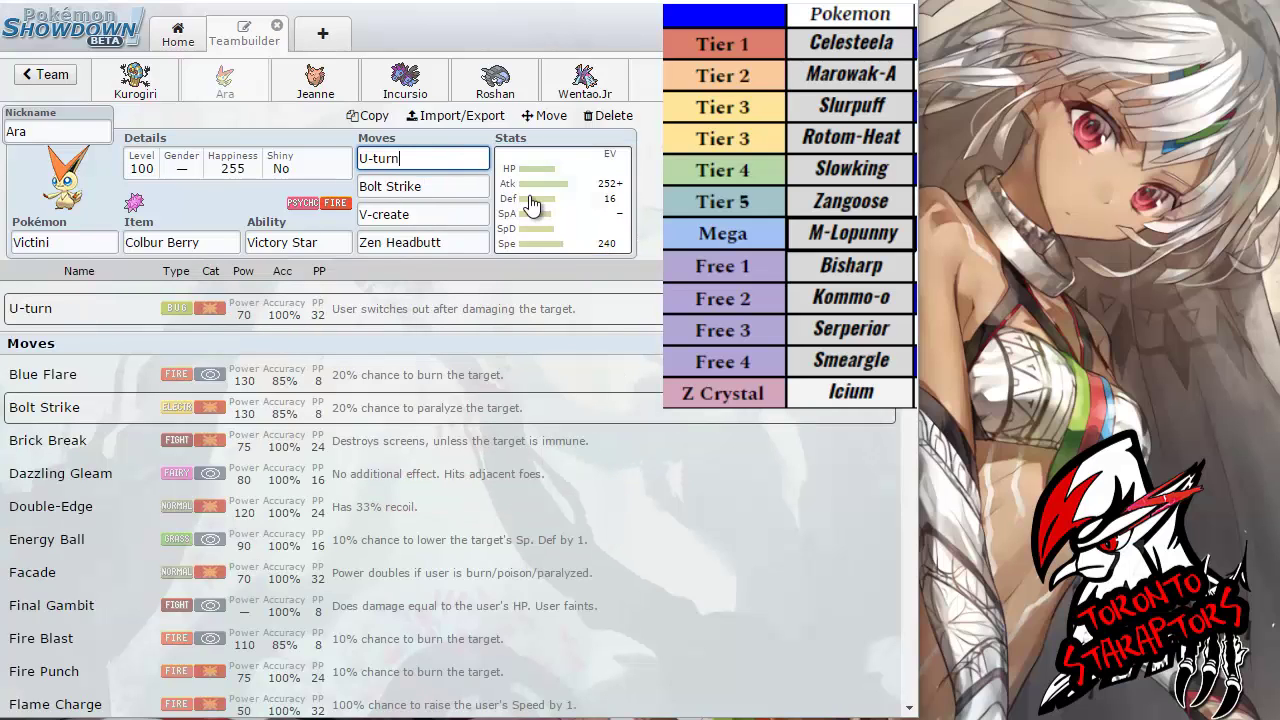
pyautogui.click(445, 186)
pyautogui.click(438, 158)
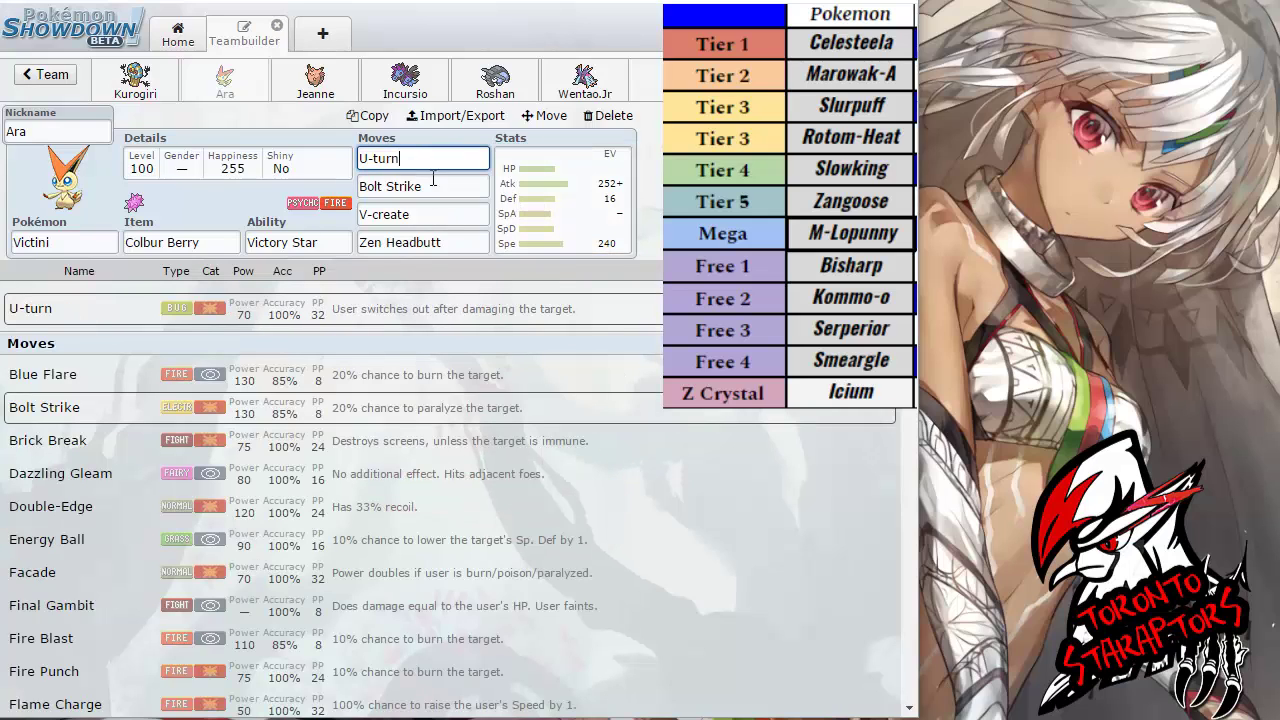
pyautogui.click(437, 186)
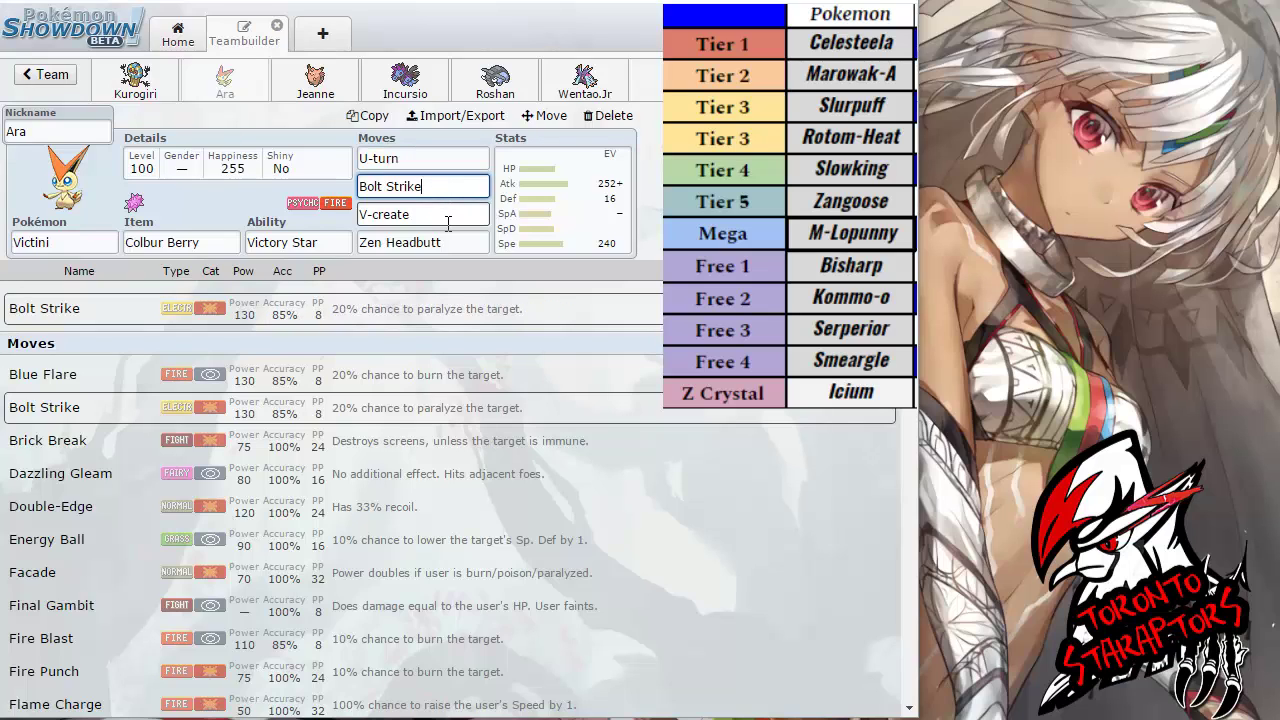
# - Compare Victini's V-create and Zen Headbutt entries and examine its EV spread and nature
pyautogui.click(448, 220)
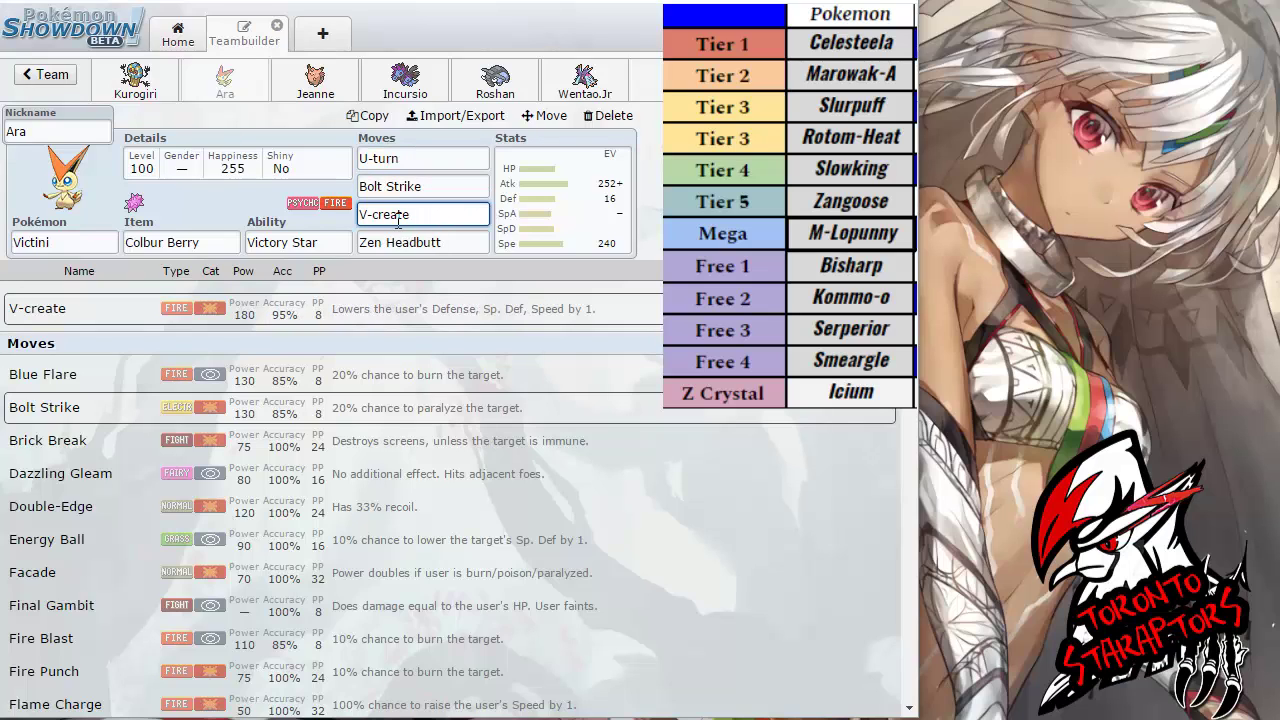
pyautogui.click(451, 241)
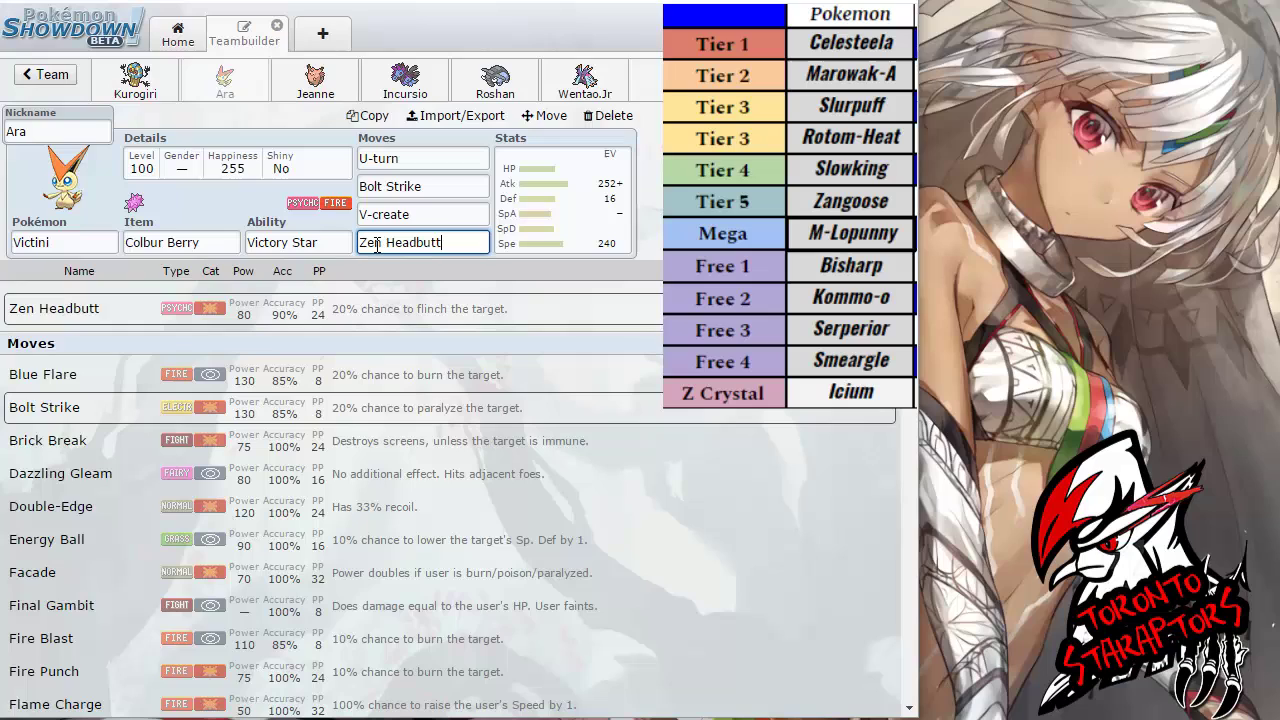
pyautogui.click(443, 222)
pyautogui.press('Tab')
pyautogui.click(449, 214)
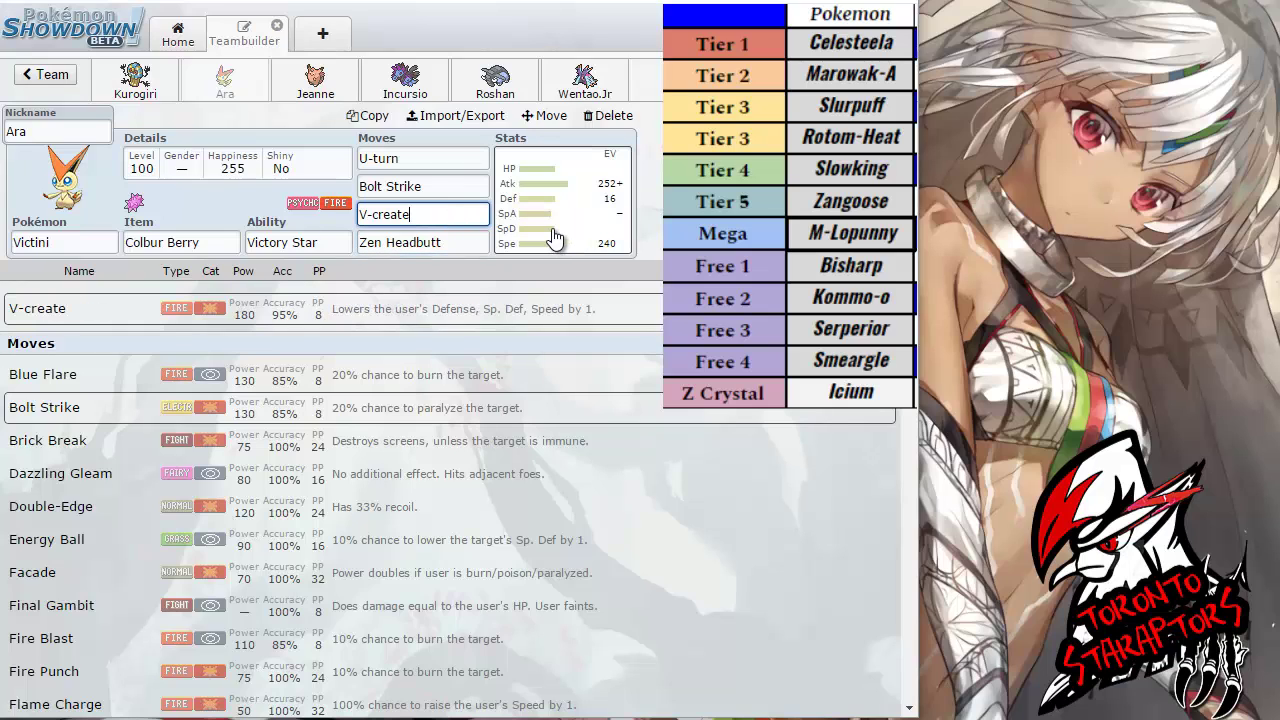
pyautogui.click(483, 244)
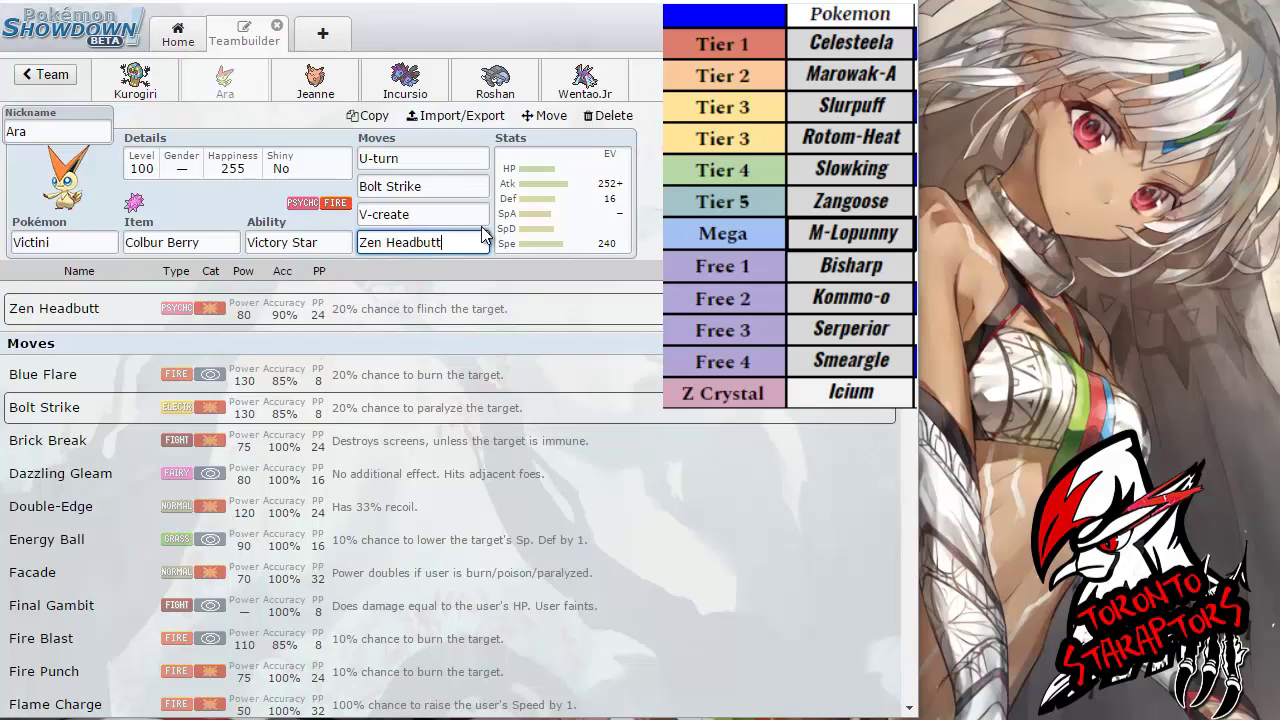
pyautogui.click(480, 218)
pyautogui.click(483, 248)
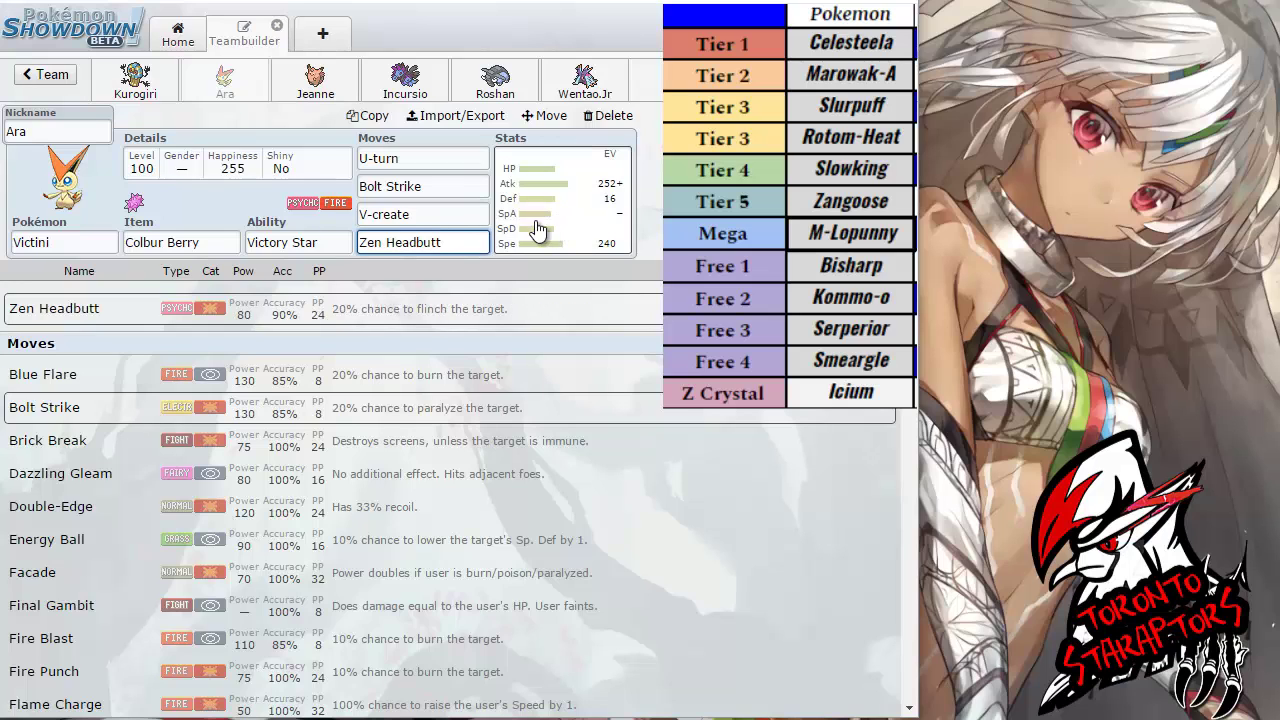
pyautogui.click(496, 222)
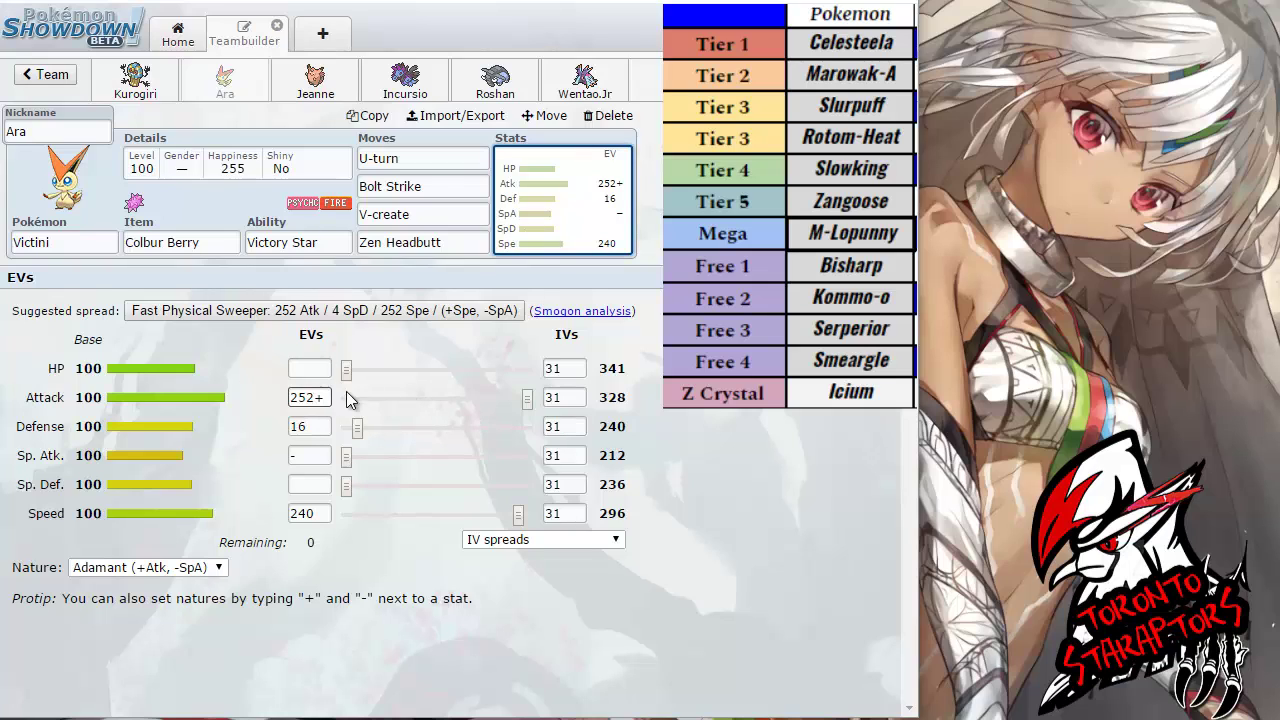
pyautogui.click(360, 560)
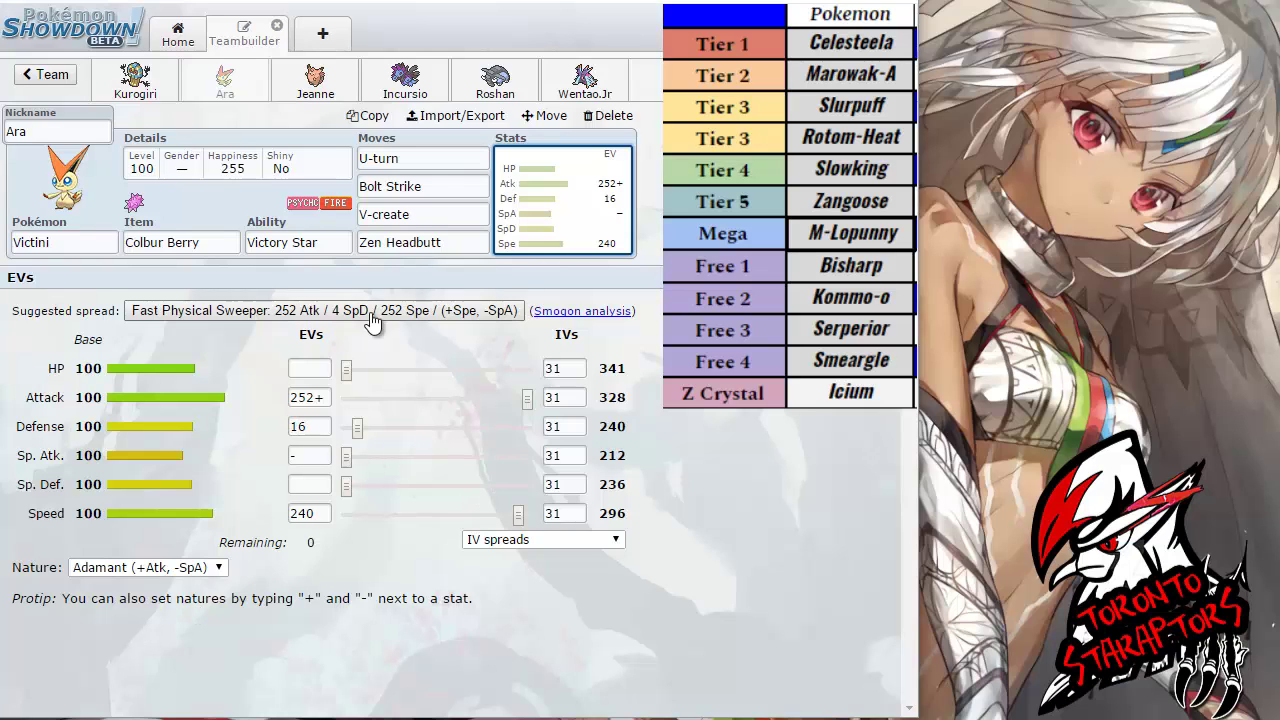
# - Open Clefable's set and look at its Kee Berry item and Unaware ability
pyautogui.click(328, 93)
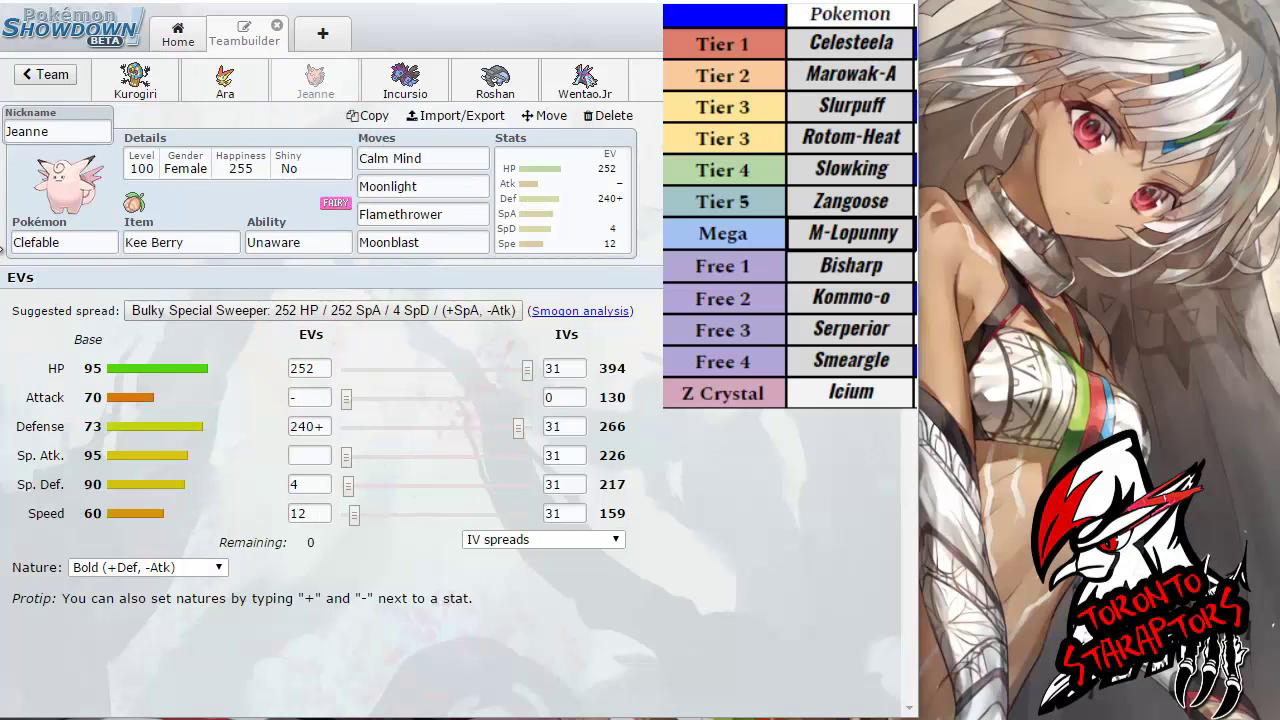
pyautogui.click(112, 242)
pyautogui.click(130, 242)
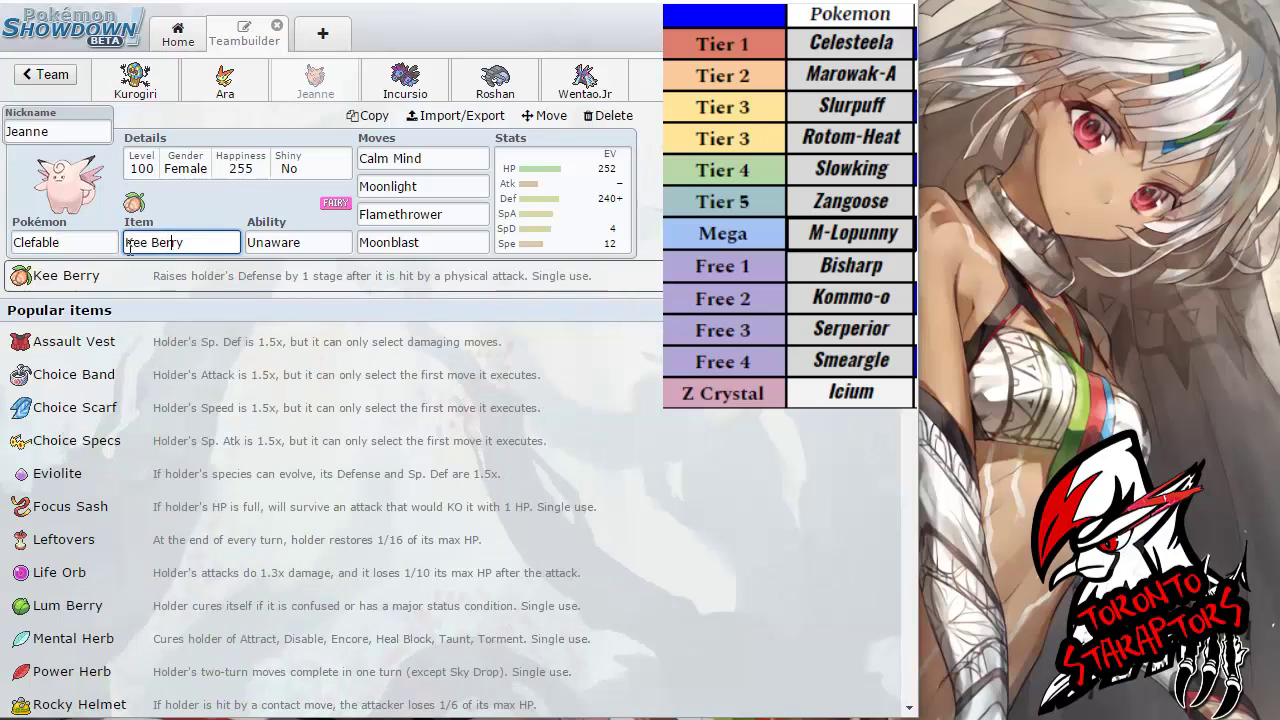
pyautogui.click(258, 242)
pyautogui.click(153, 242)
pyautogui.click(102, 242)
pyautogui.click(297, 242)
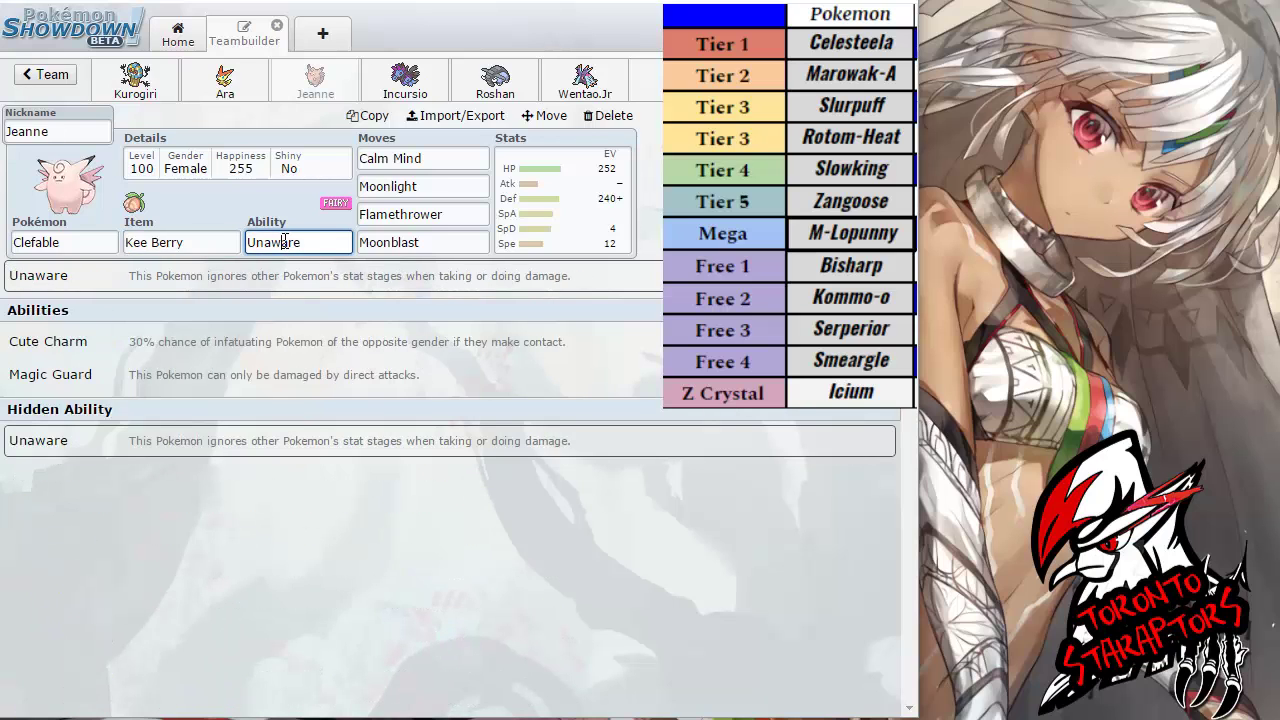
# - Compare the descriptions of Clefable's Kee Berry and Unaware to see how item and ability work together
pyautogui.click(200, 242)
pyautogui.click(282, 242)
pyautogui.click(166, 243)
pyautogui.click(288, 247)
pyautogui.click(206, 242)
pyautogui.click(302, 247)
pyautogui.click(226, 243)
pyautogui.click(252, 242)
pyautogui.click(205, 249)
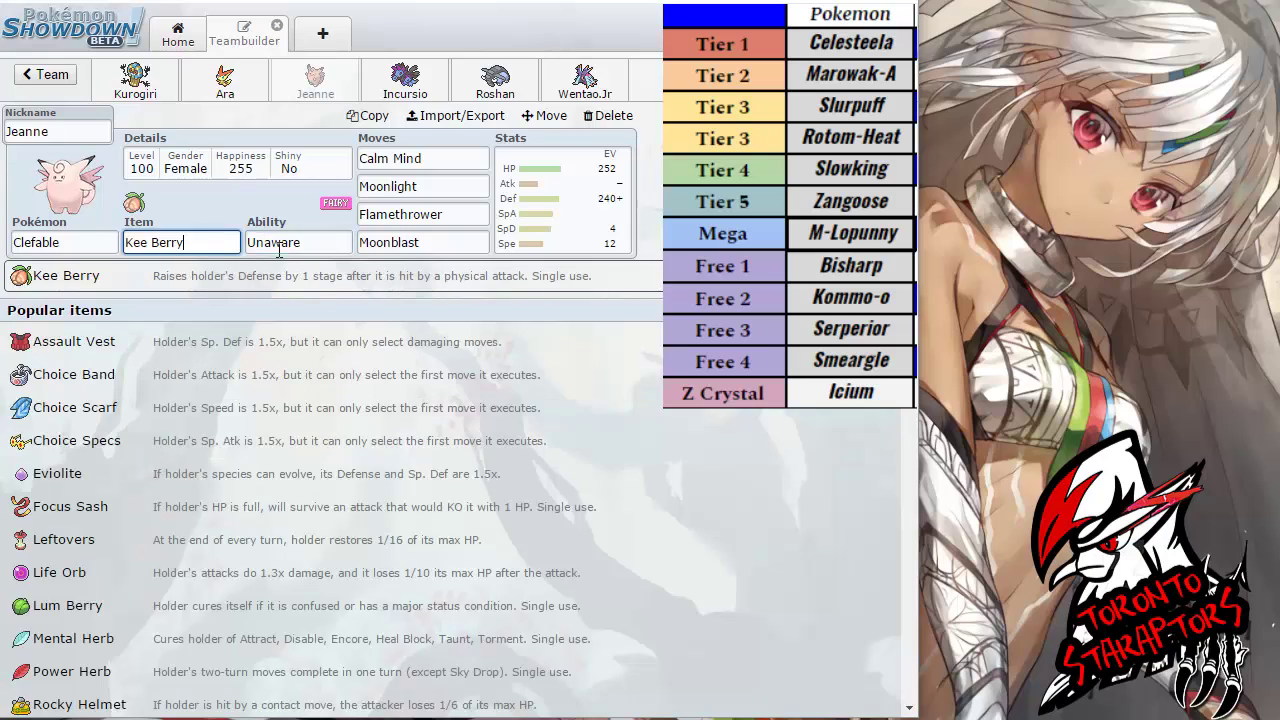
pyautogui.click(259, 246)
pyautogui.click(205, 249)
pyautogui.click(275, 246)
pyautogui.click(196, 249)
pyautogui.click(282, 247)
pyautogui.click(200, 249)
# - Review Clefable's four moves: Calm Mind, Moonlight, Flamethrower and Moonblast
pyautogui.click(440, 160)
pyautogui.click(445, 186)
pyautogui.click(458, 166)
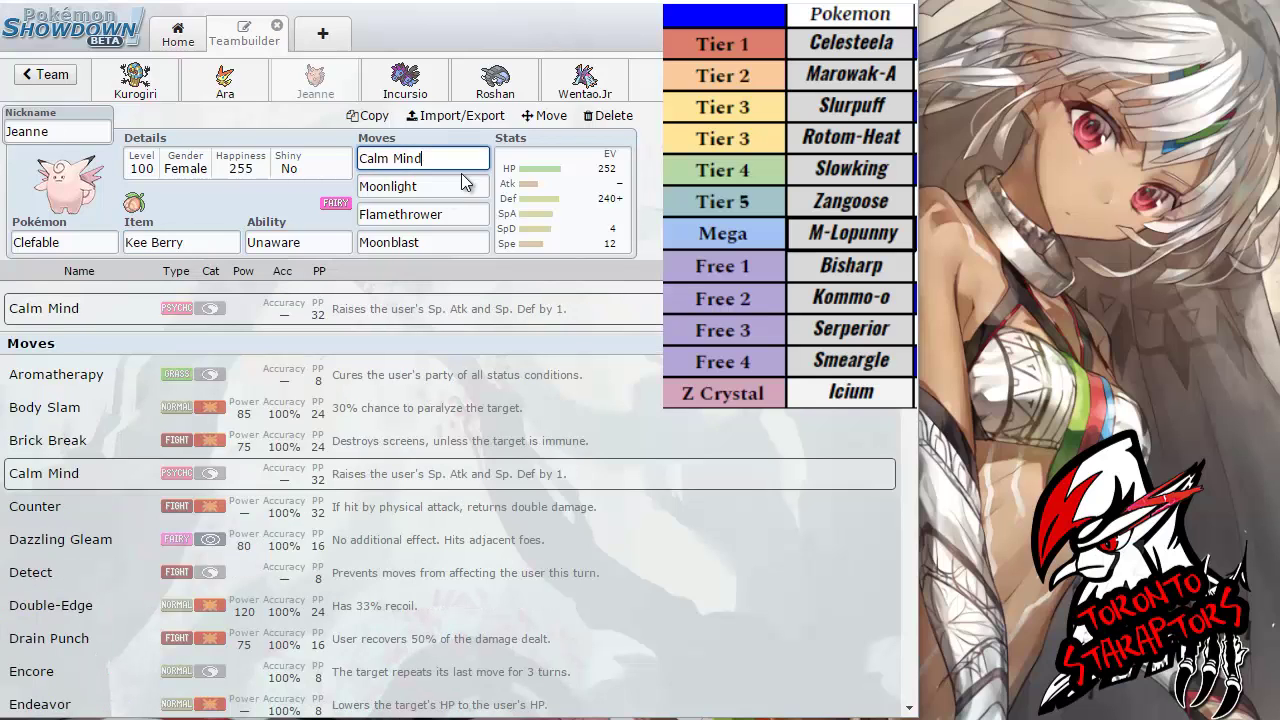
pyautogui.click(463, 184)
pyautogui.click(465, 162)
pyautogui.click(463, 184)
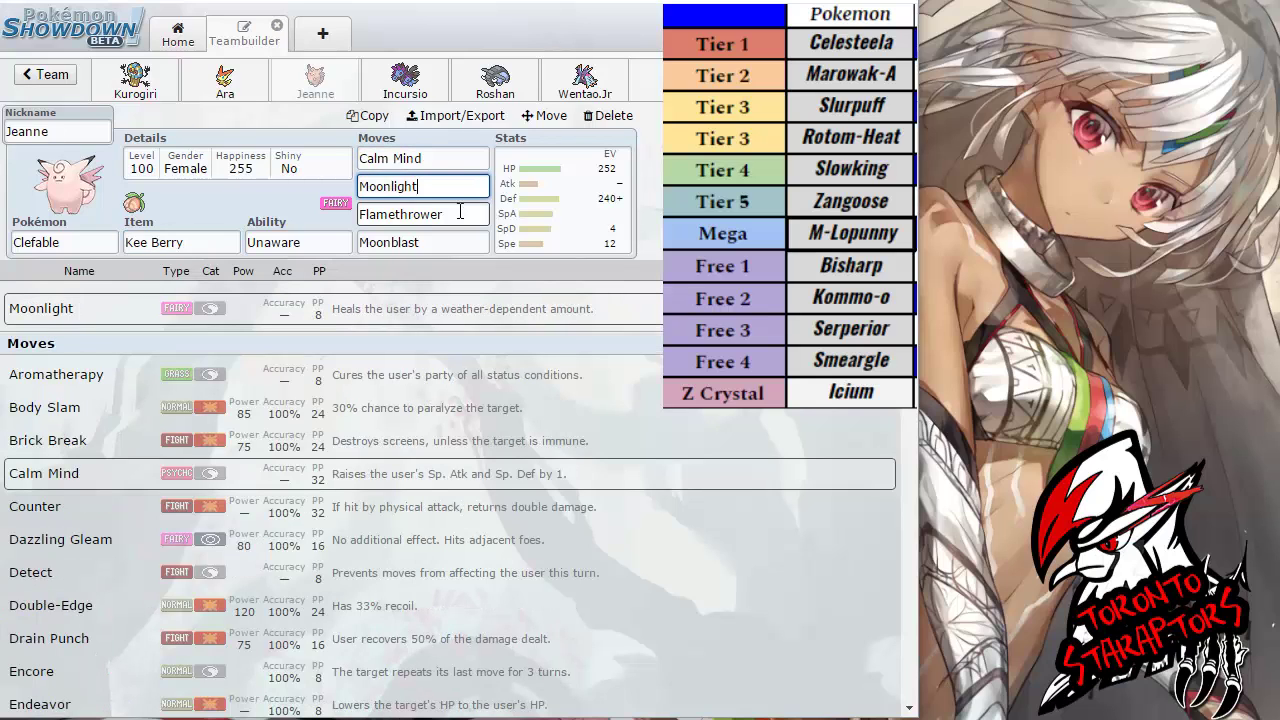
pyautogui.click(460, 212)
pyautogui.click(447, 243)
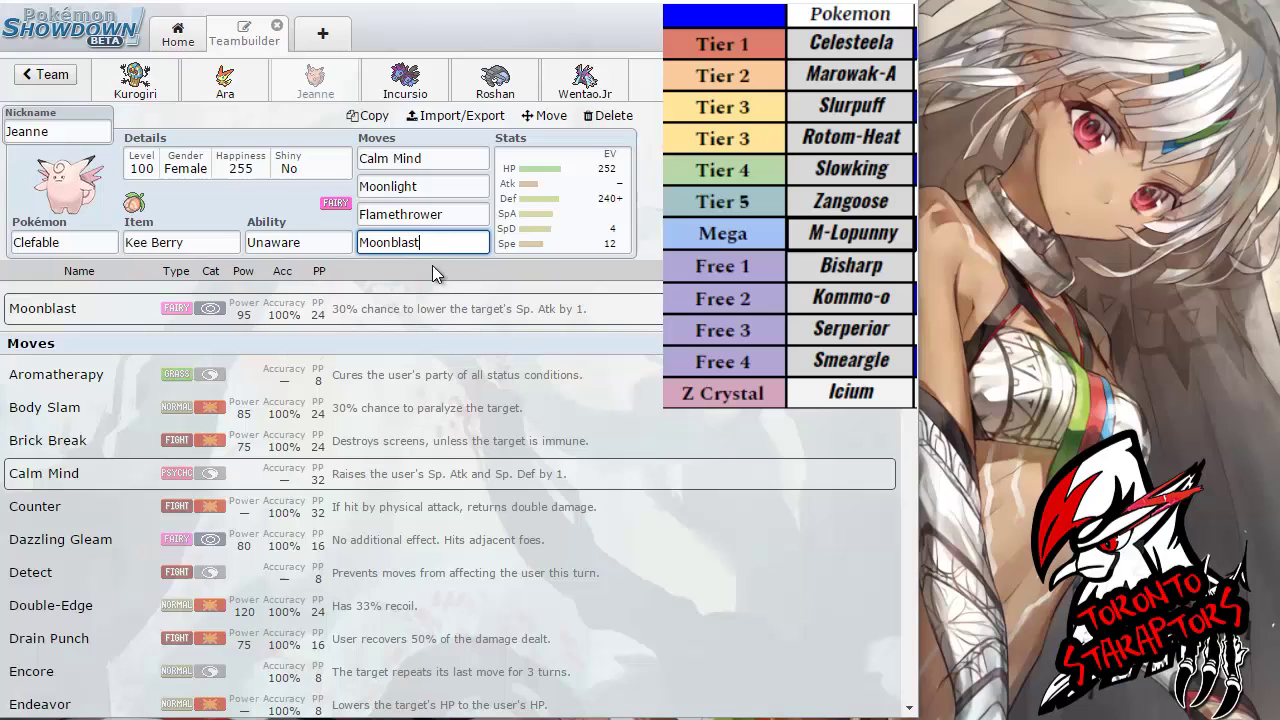
pyautogui.click(455, 215)
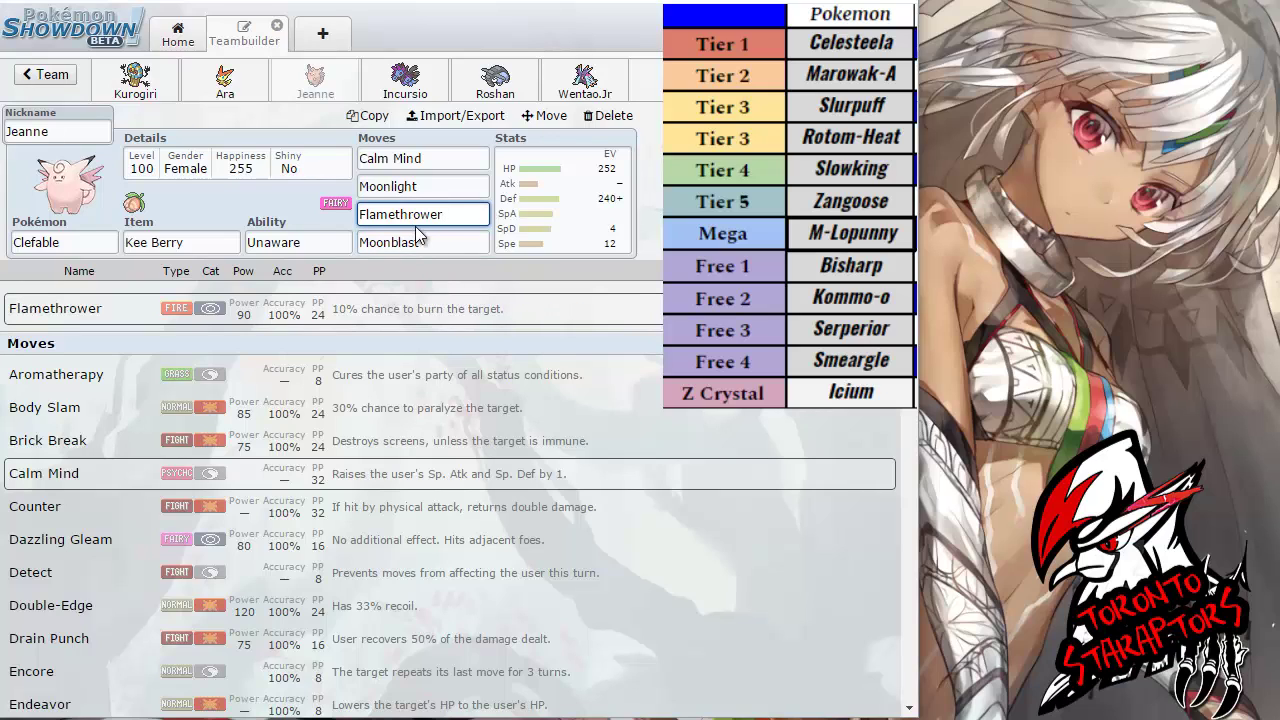
pyautogui.click(455, 242)
pyautogui.click(476, 187)
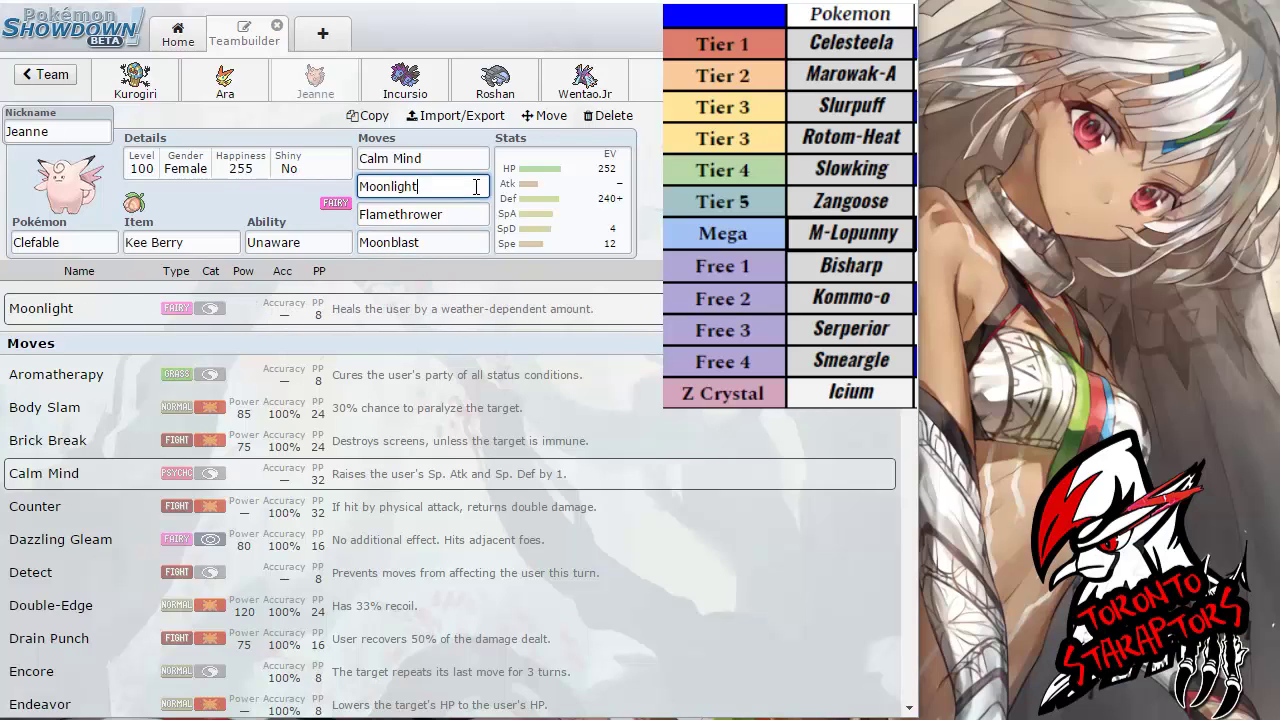
# - Compare Clefable's Flamethrower and Moonlight entries and revisit Calm Mind
pyautogui.press('Tab')
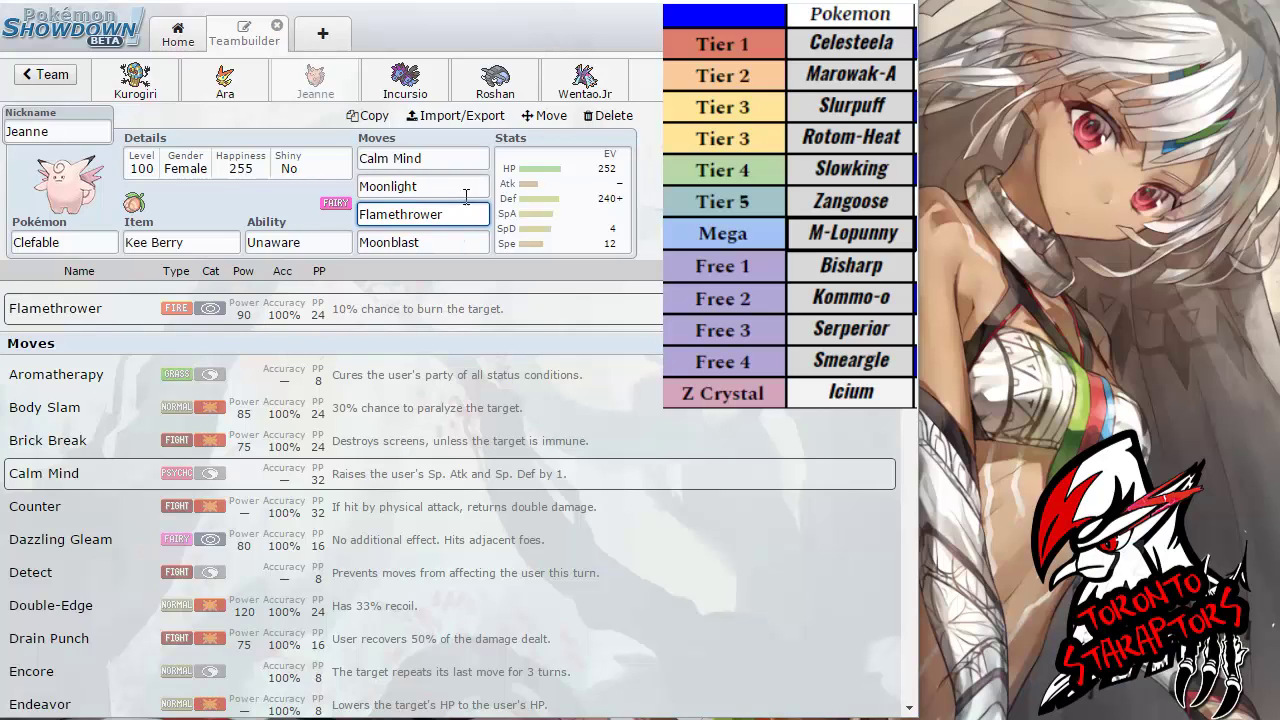
pyautogui.click(467, 188)
pyautogui.click(470, 214)
pyautogui.click(470, 187)
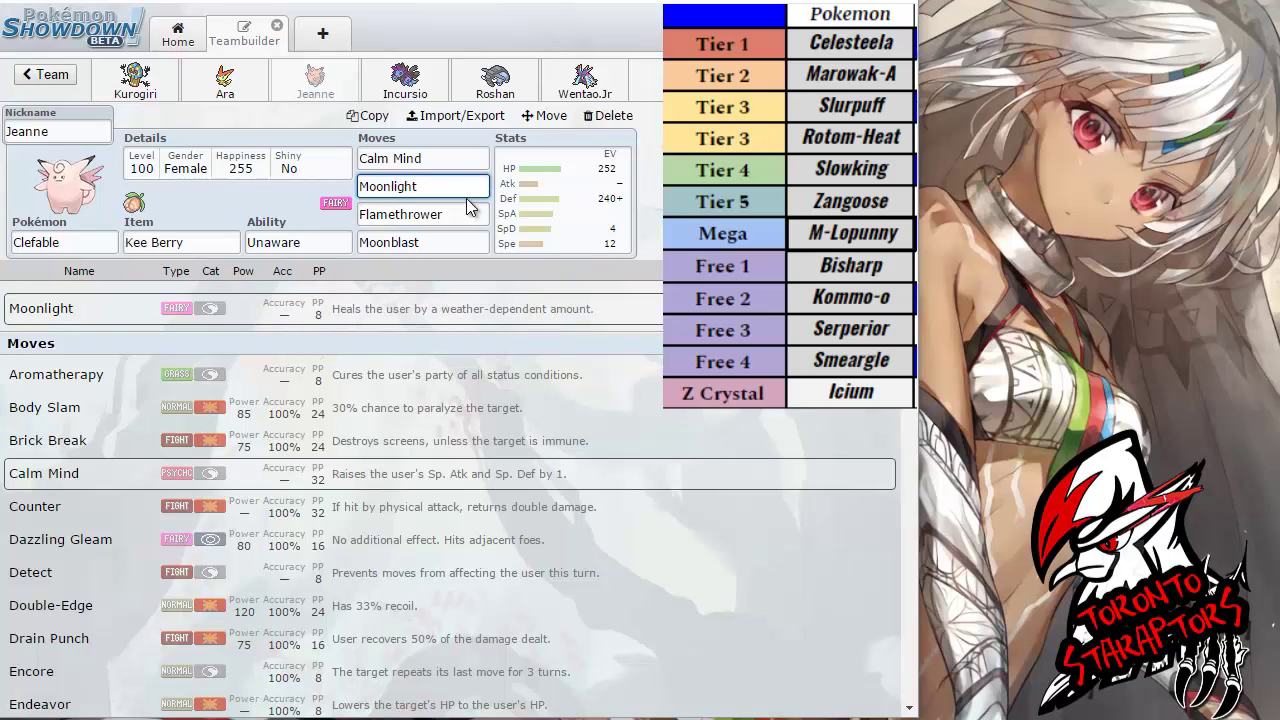
pyautogui.click(466, 208)
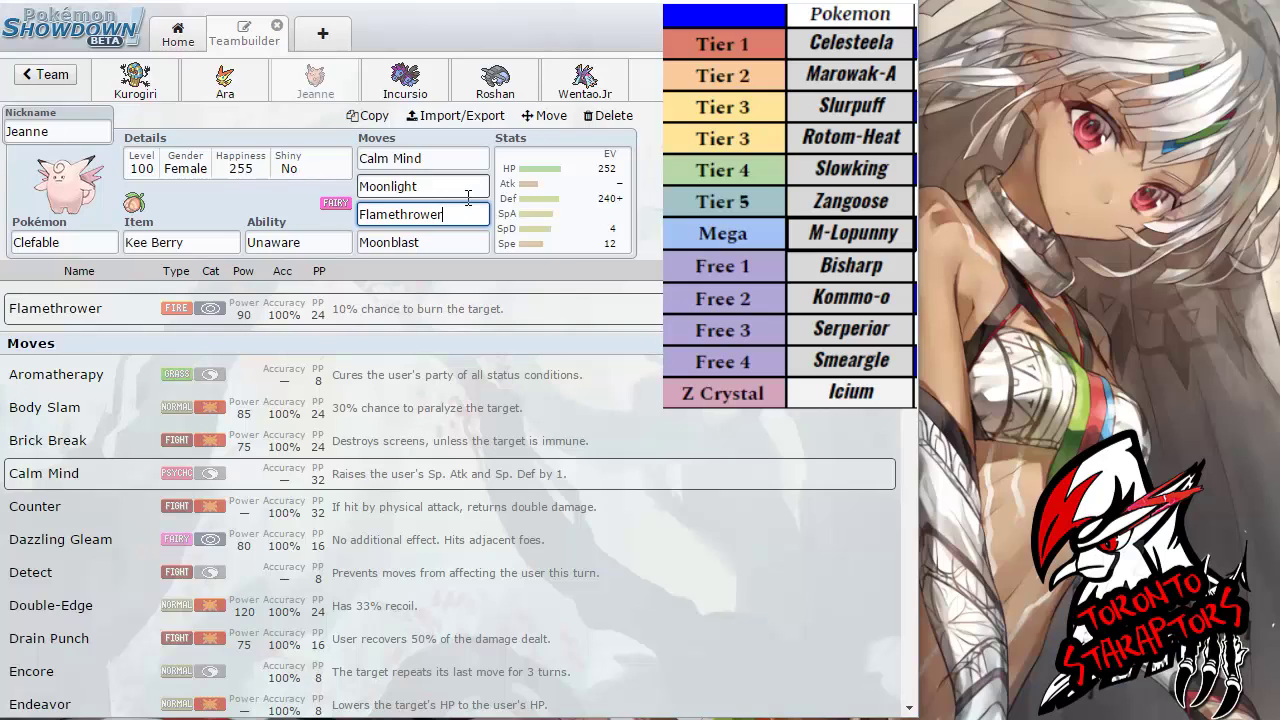
pyautogui.click(462, 186)
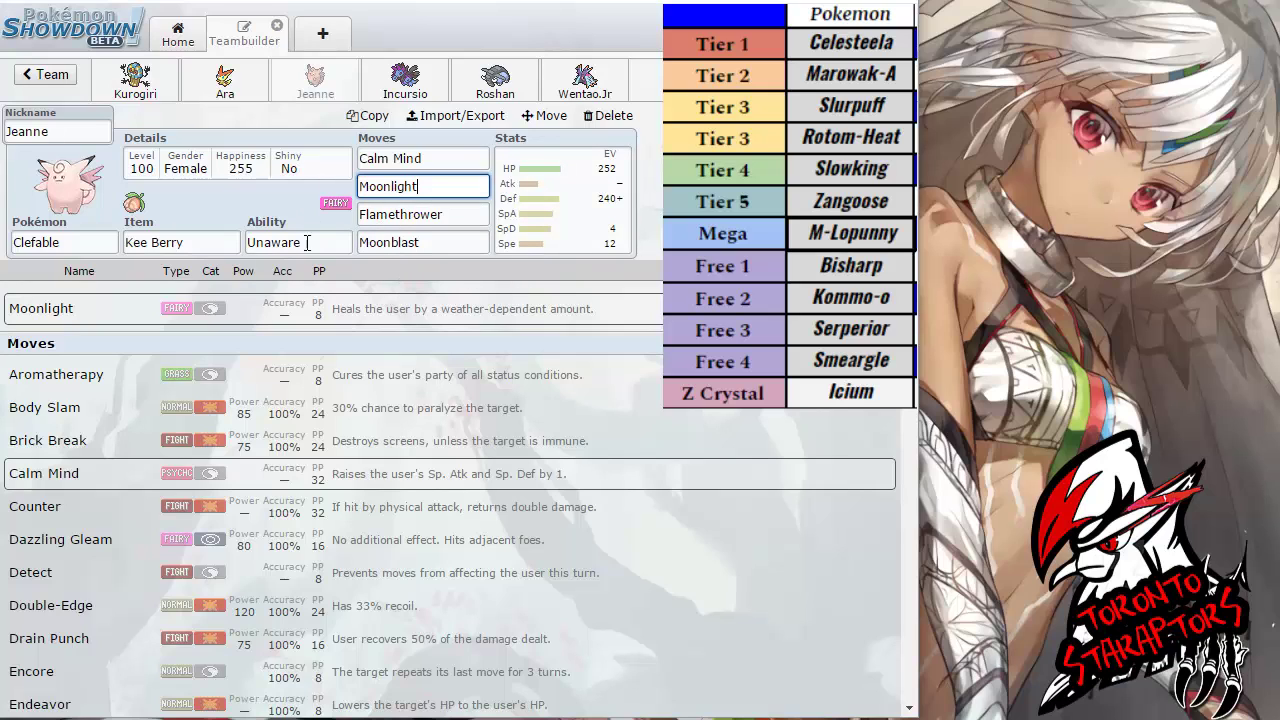
pyautogui.click(427, 158)
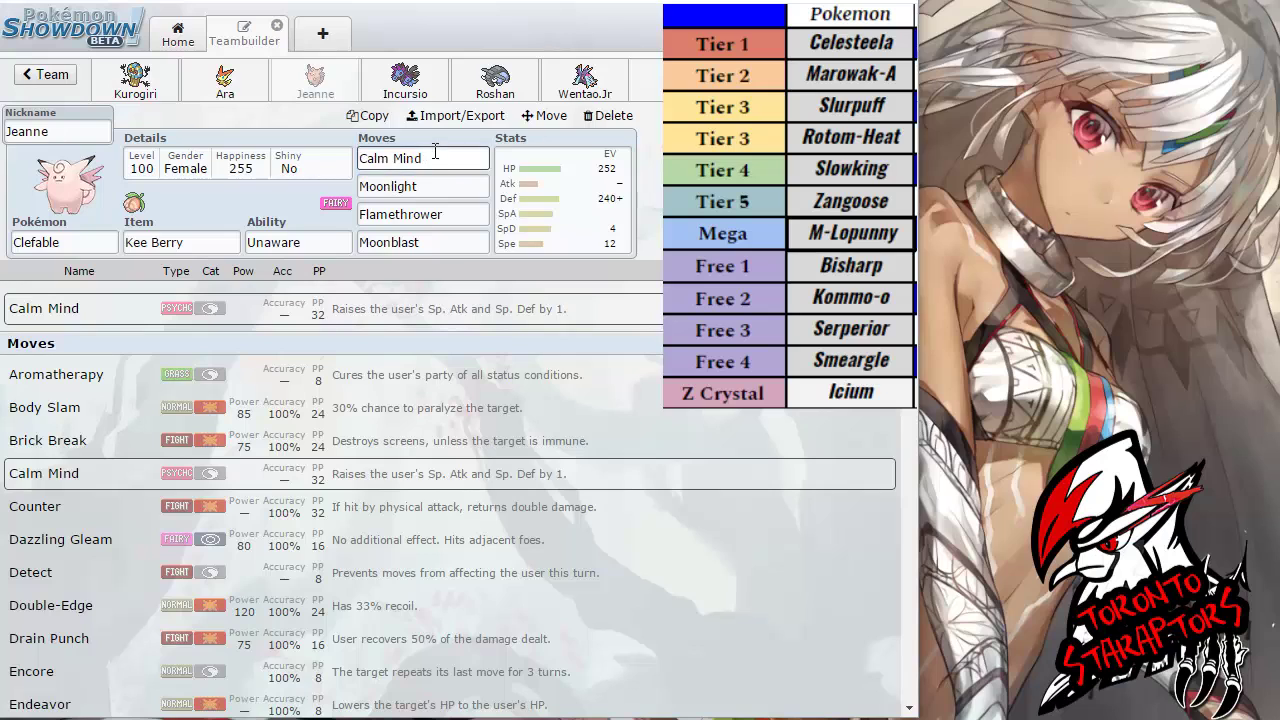
# - Examine Clefable's EV spread and nature and open Hydreigon's set
pyautogui.click(552, 187)
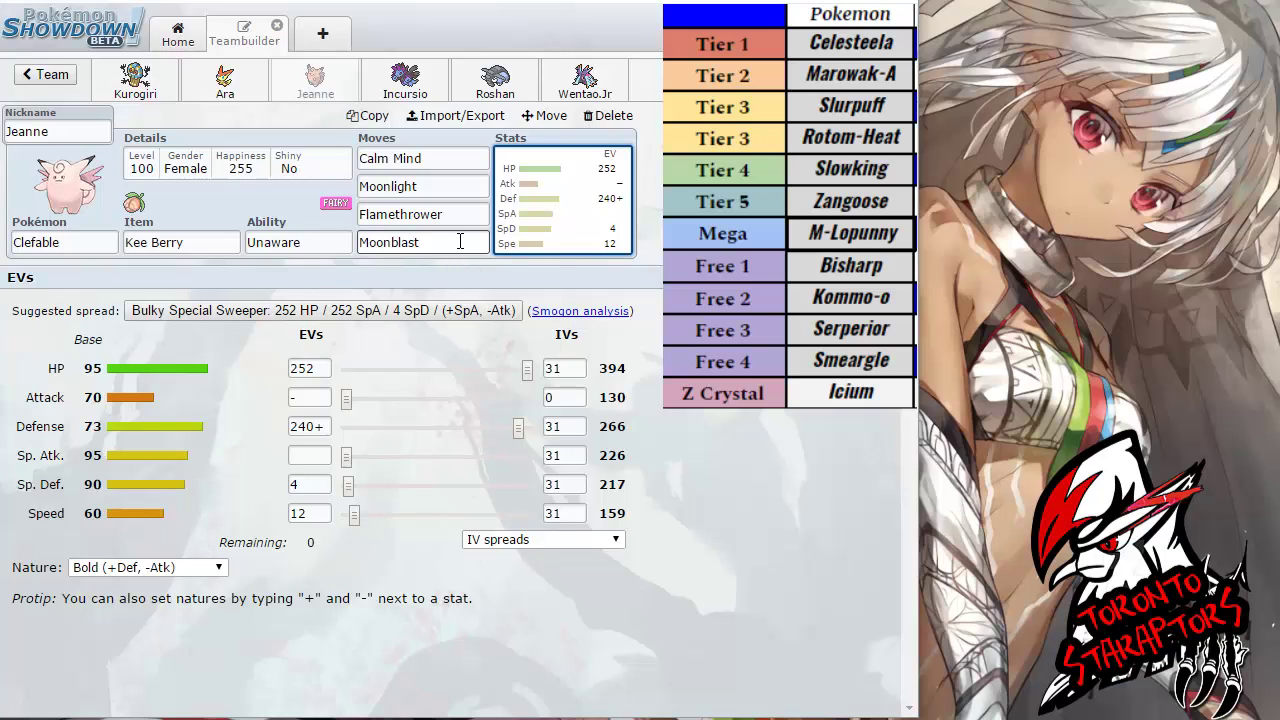
pyautogui.click(405, 80)
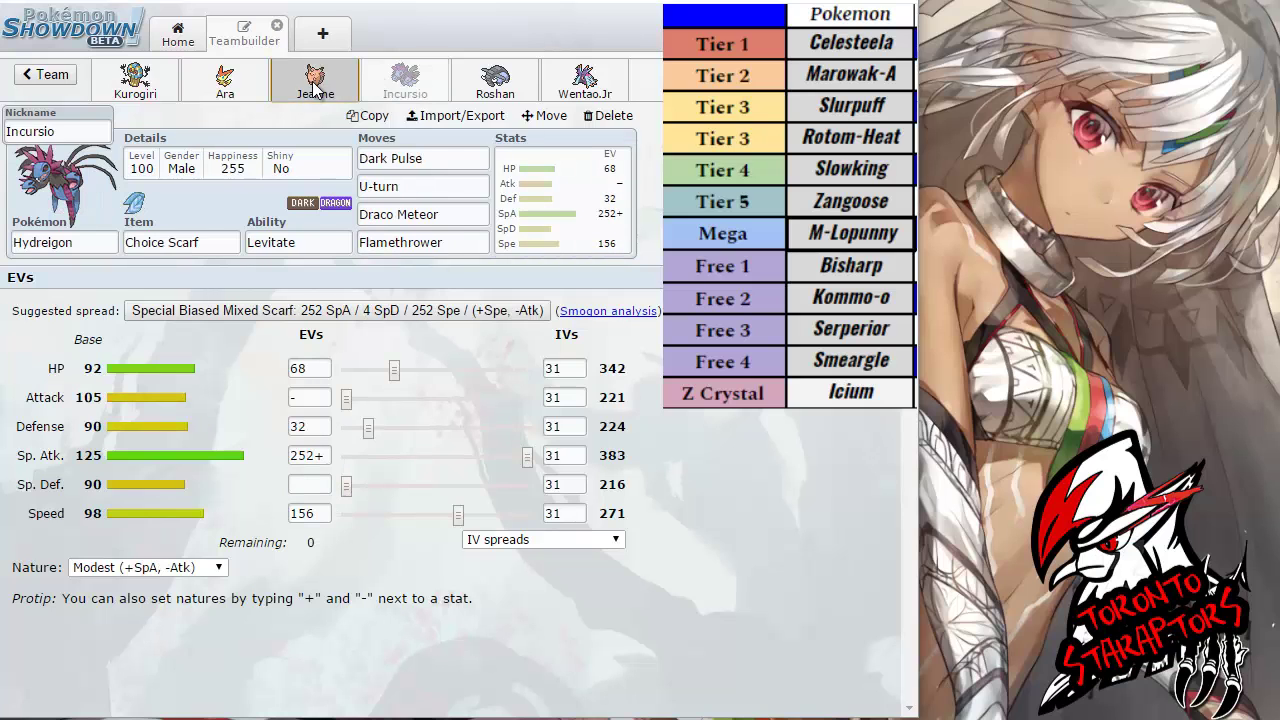
# - Compare the sets, EV spreads and natures of Clefable and Hydreigon by alternating between the two
pyautogui.click(315, 85)
pyautogui.click(405, 85)
pyautogui.click(315, 85)
pyautogui.click(405, 85)
pyautogui.click(315, 85)
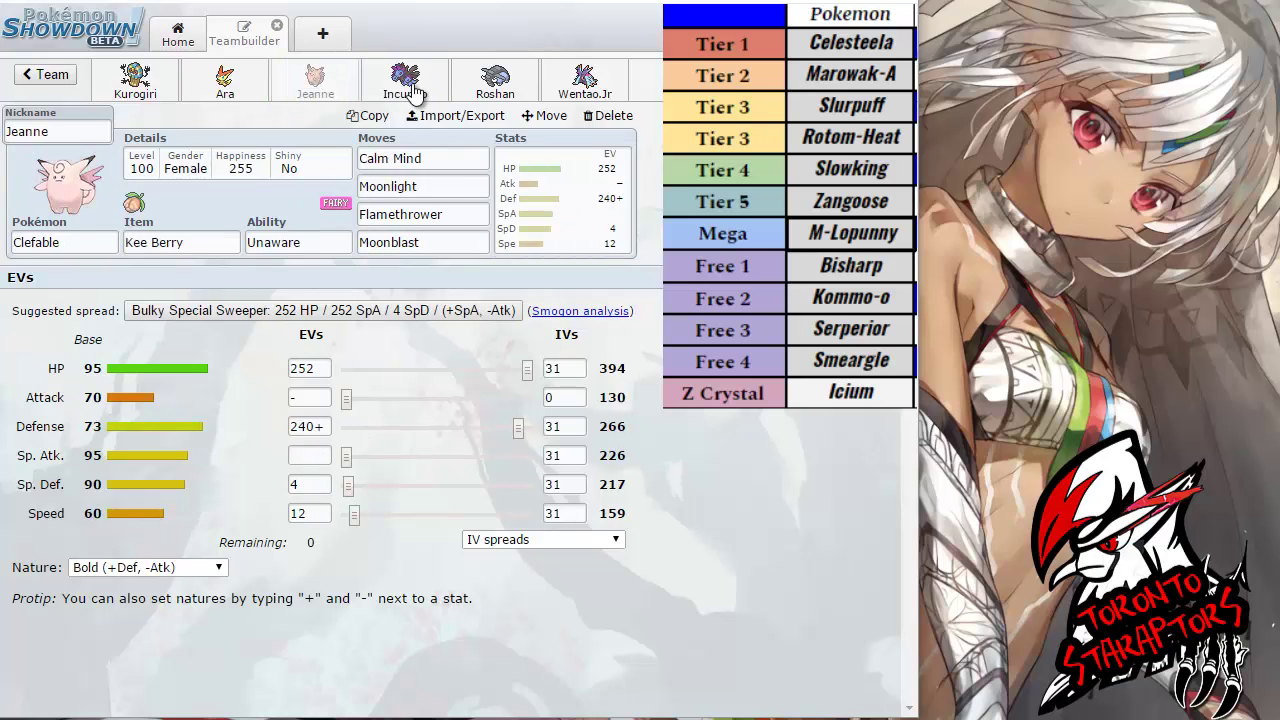
pyautogui.click(412, 89)
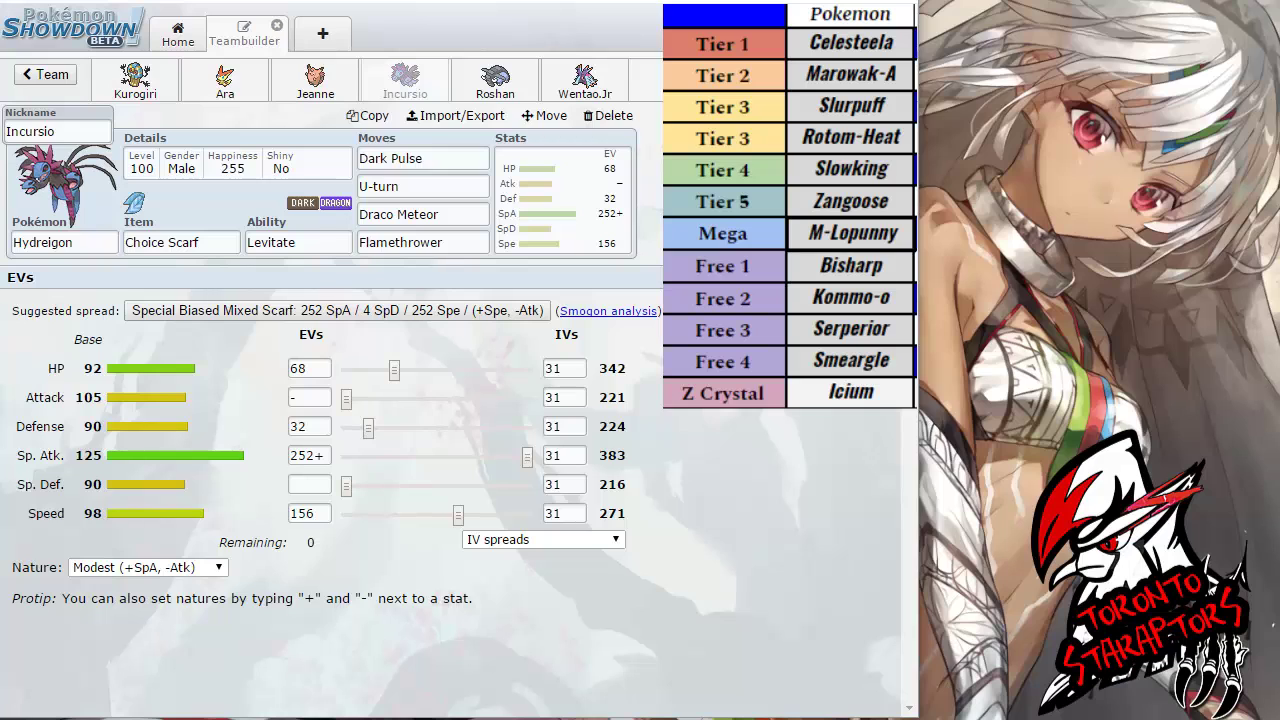
pyautogui.click(315, 85)
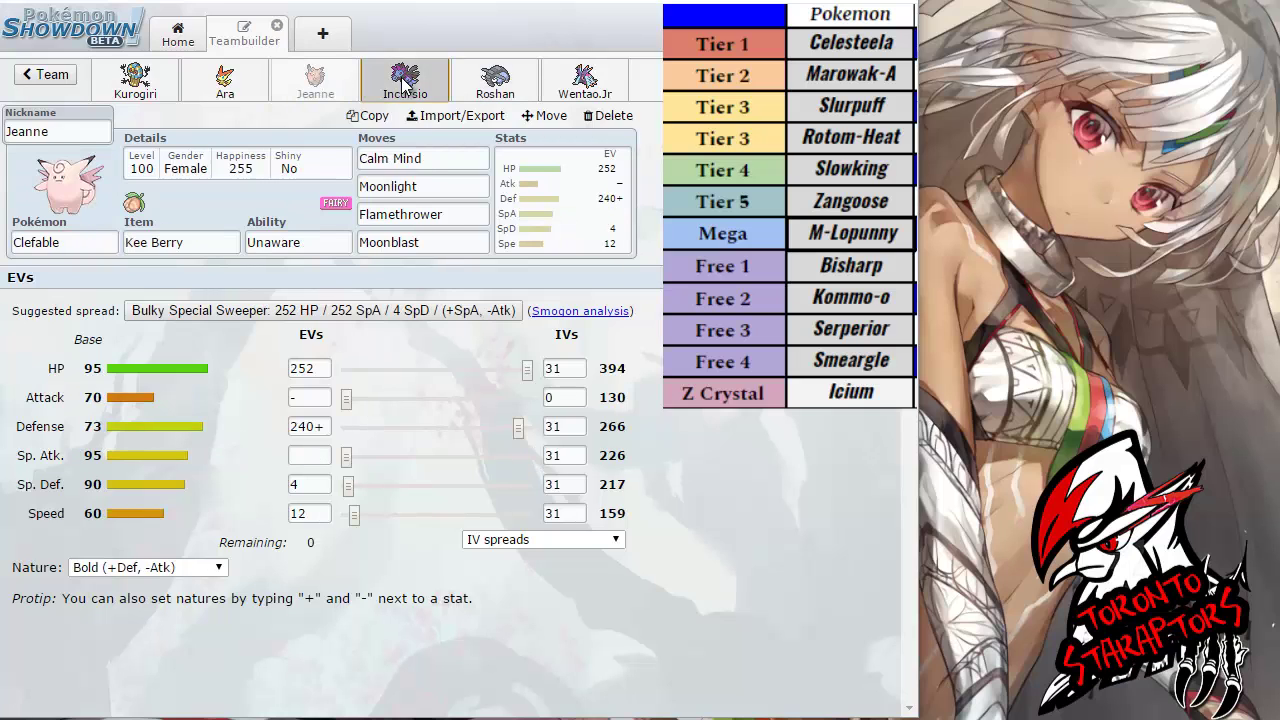
pyautogui.click(405, 85)
pyautogui.click(315, 85)
pyautogui.click(405, 85)
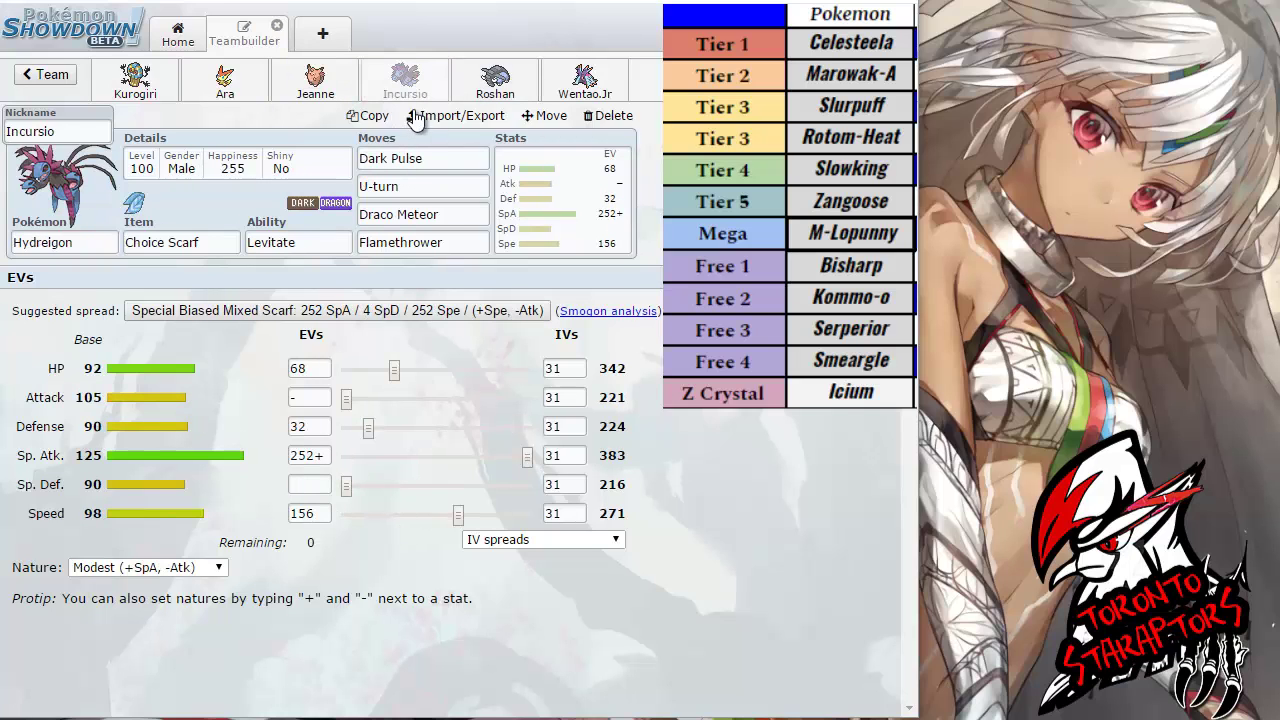
pyautogui.click(315, 85)
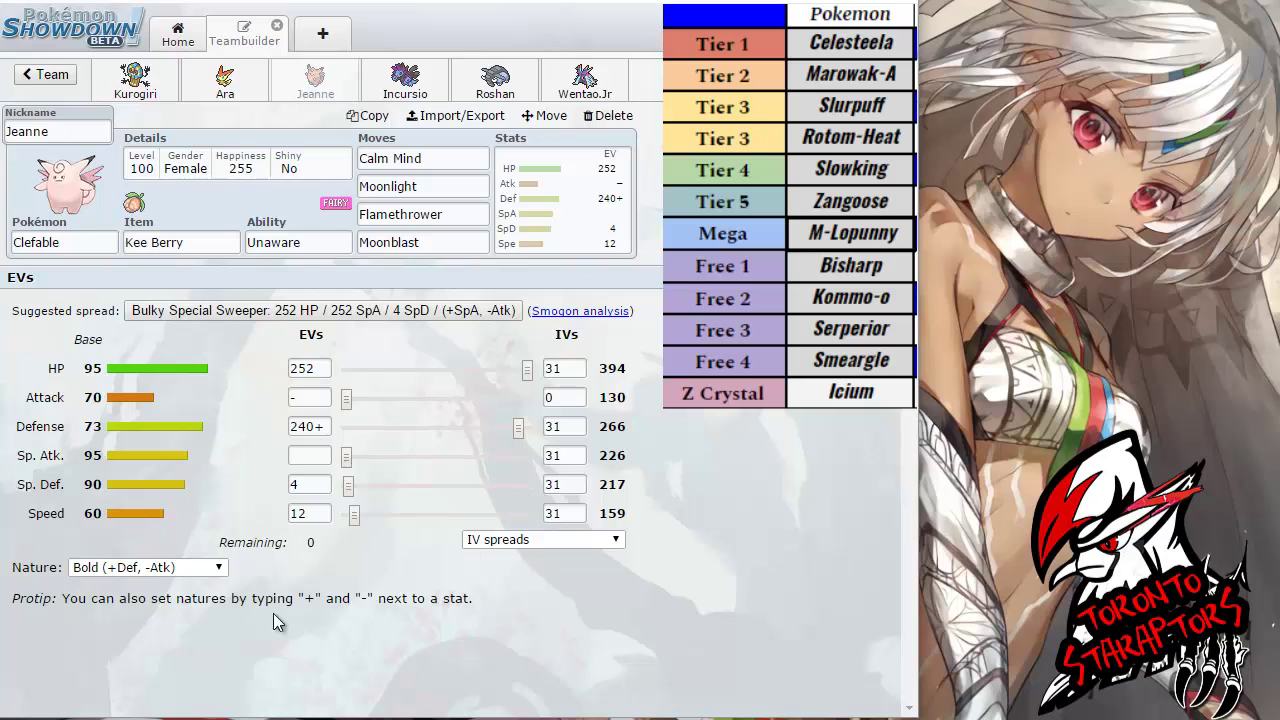
# - Open Donphan's set and examine its species entry, Sturdy ability and Figy Berry
pyautogui.click(495, 82)
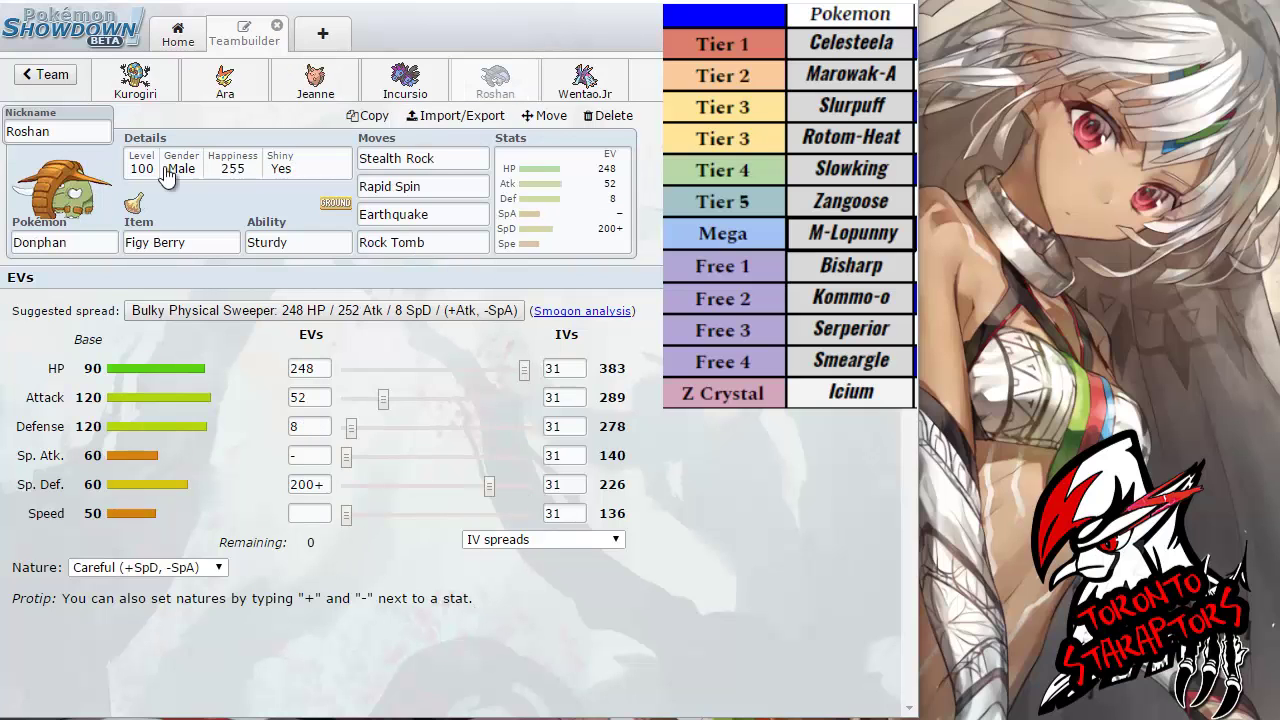
pyautogui.click(99, 245)
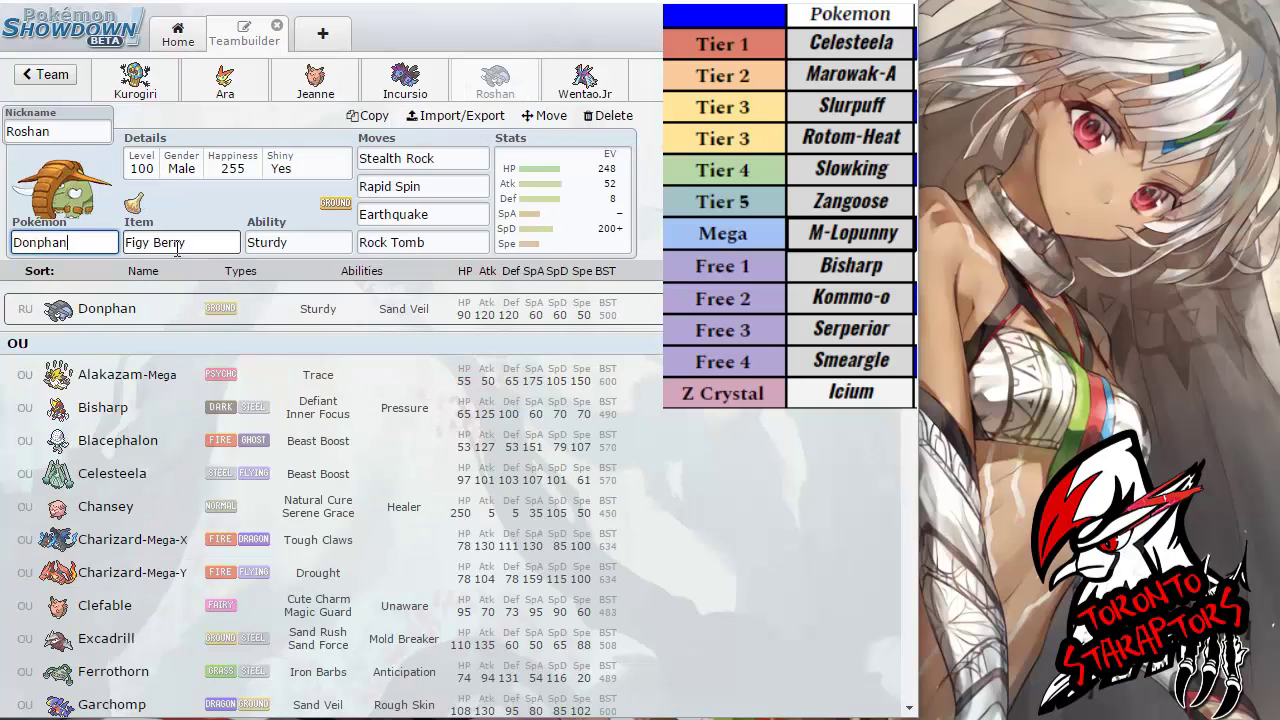
pyautogui.press('Tab')
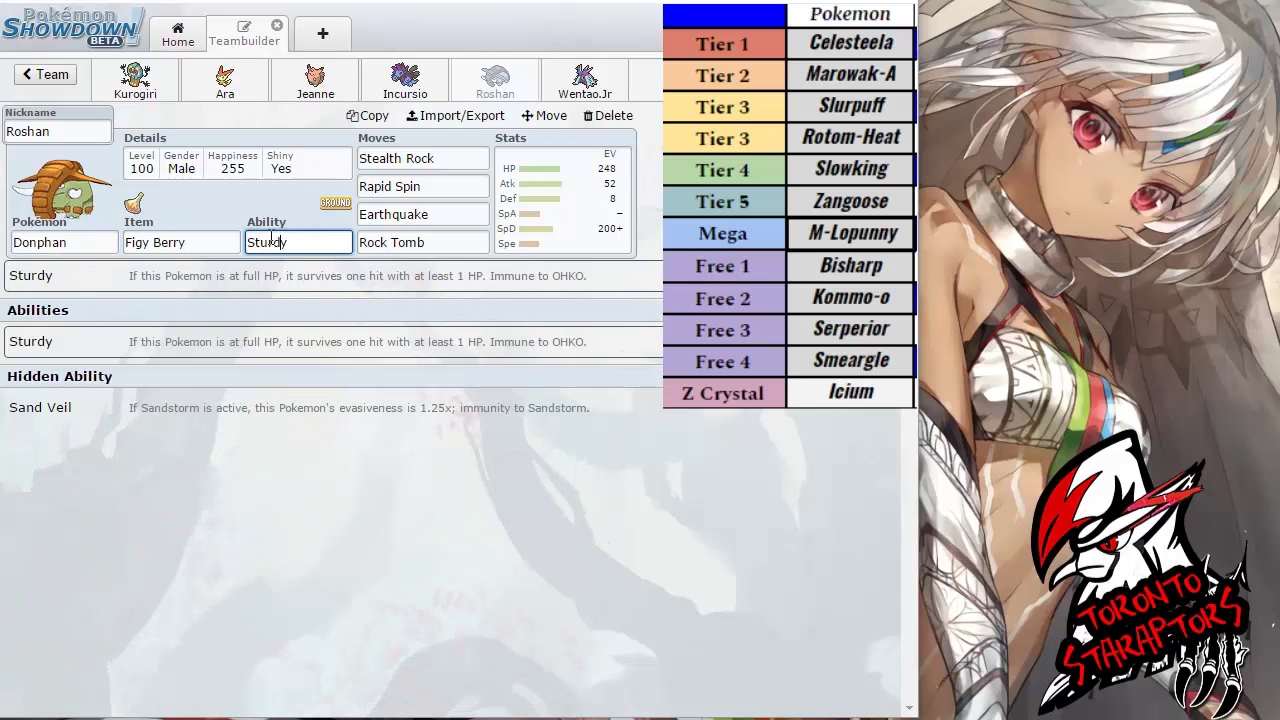
pyautogui.press('Tab')
pyautogui.click(224, 236)
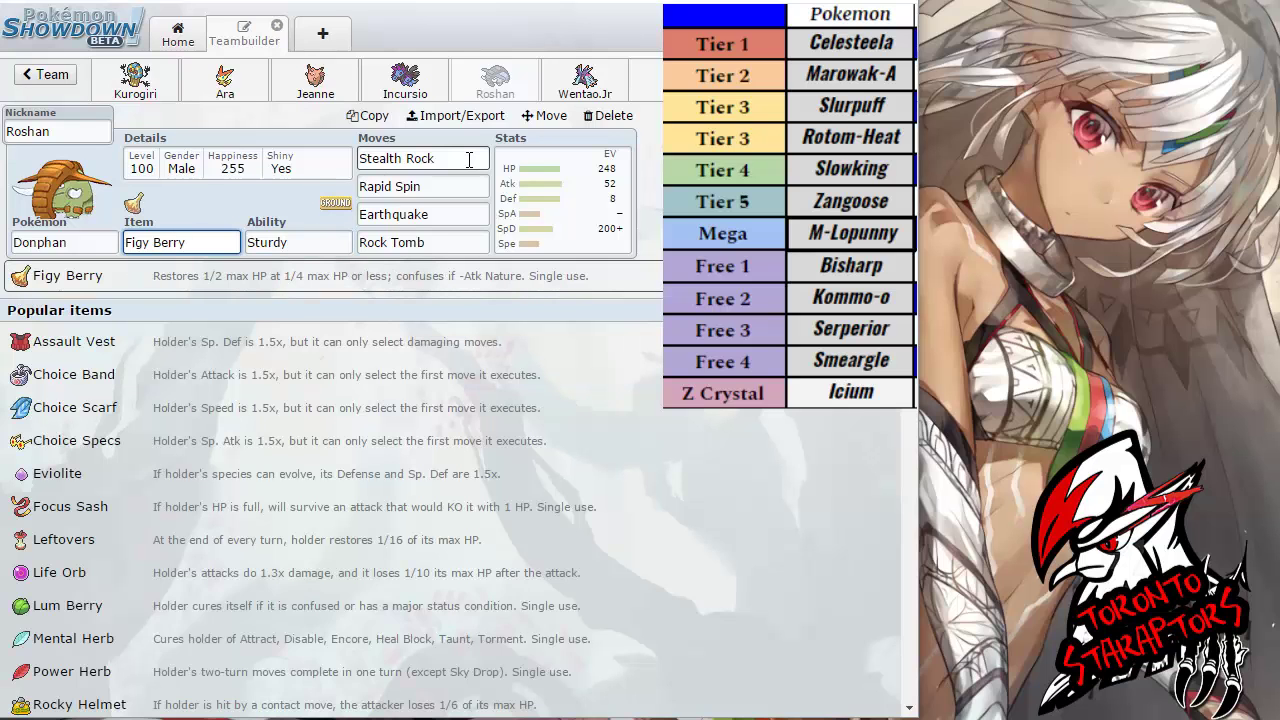
# - Review Donphan's four moves: Stealth Rock, Rapid Spin, Earthquake and Rock Tomb
pyautogui.click(469, 160)
pyautogui.click(446, 185)
pyautogui.click(434, 158)
pyautogui.click(340, 172)
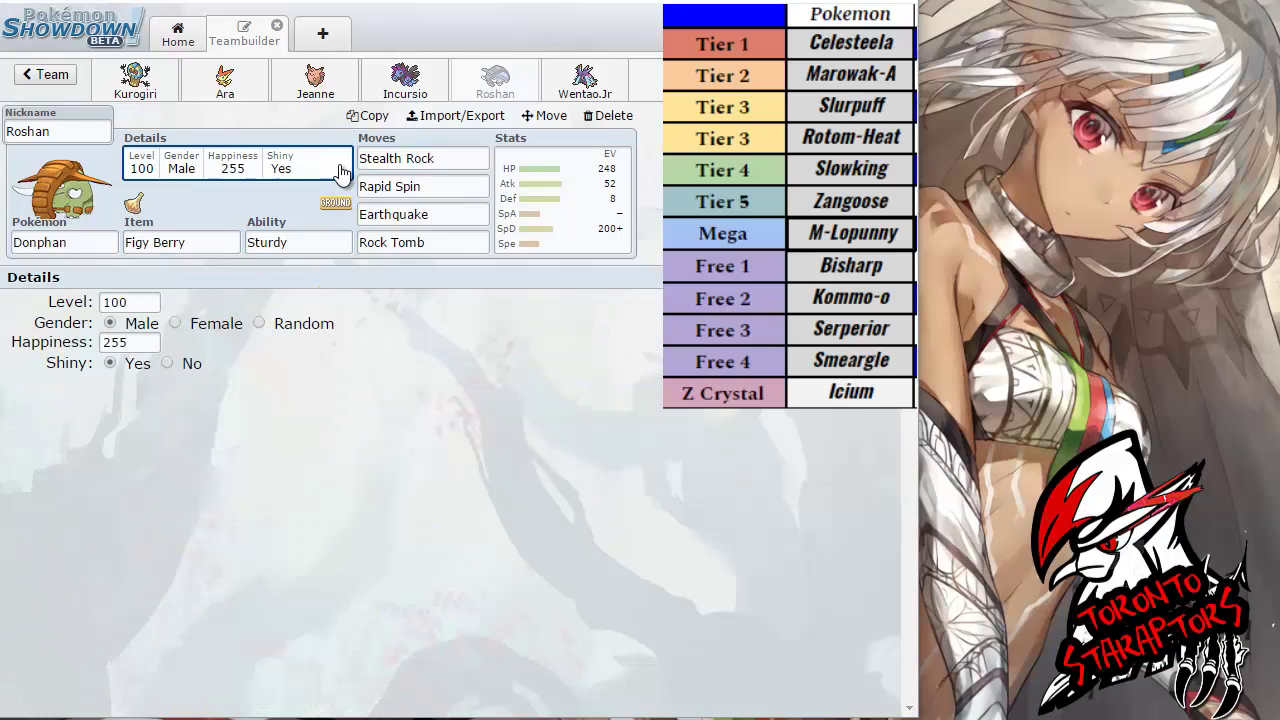
pyautogui.click(437, 159)
pyautogui.click(447, 182)
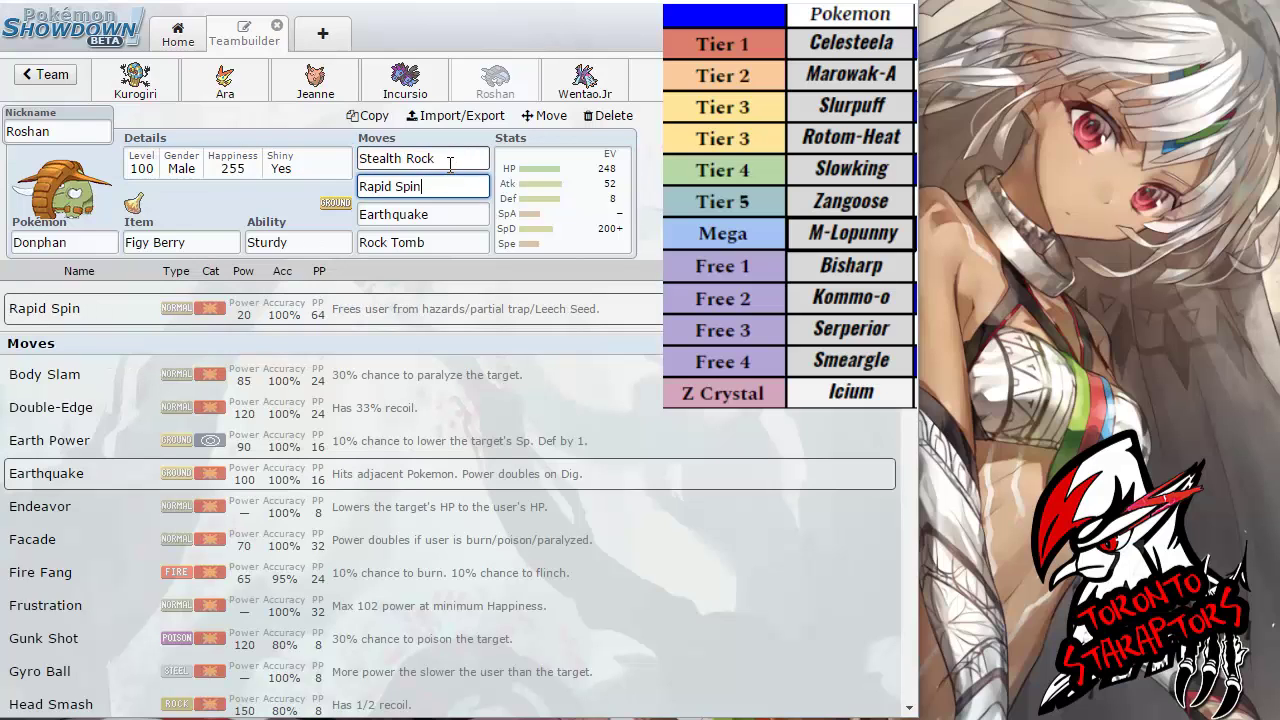
pyautogui.click(450, 162)
pyautogui.click(455, 187)
pyautogui.click(440, 215)
pyautogui.click(439, 243)
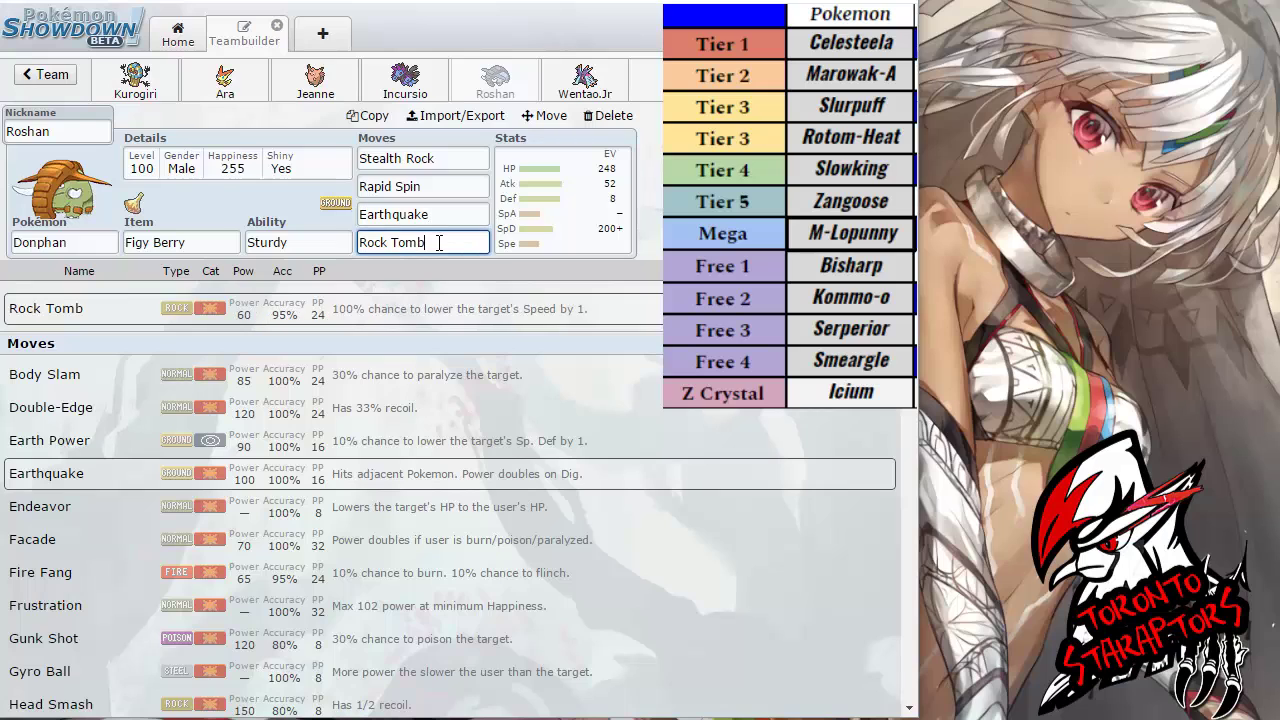
# - Compare the descriptions of Donphan's Earthquake and Rock Tomb as its attacking moves
pyautogui.click(449, 215)
pyautogui.click(440, 243)
pyautogui.click(459, 222)
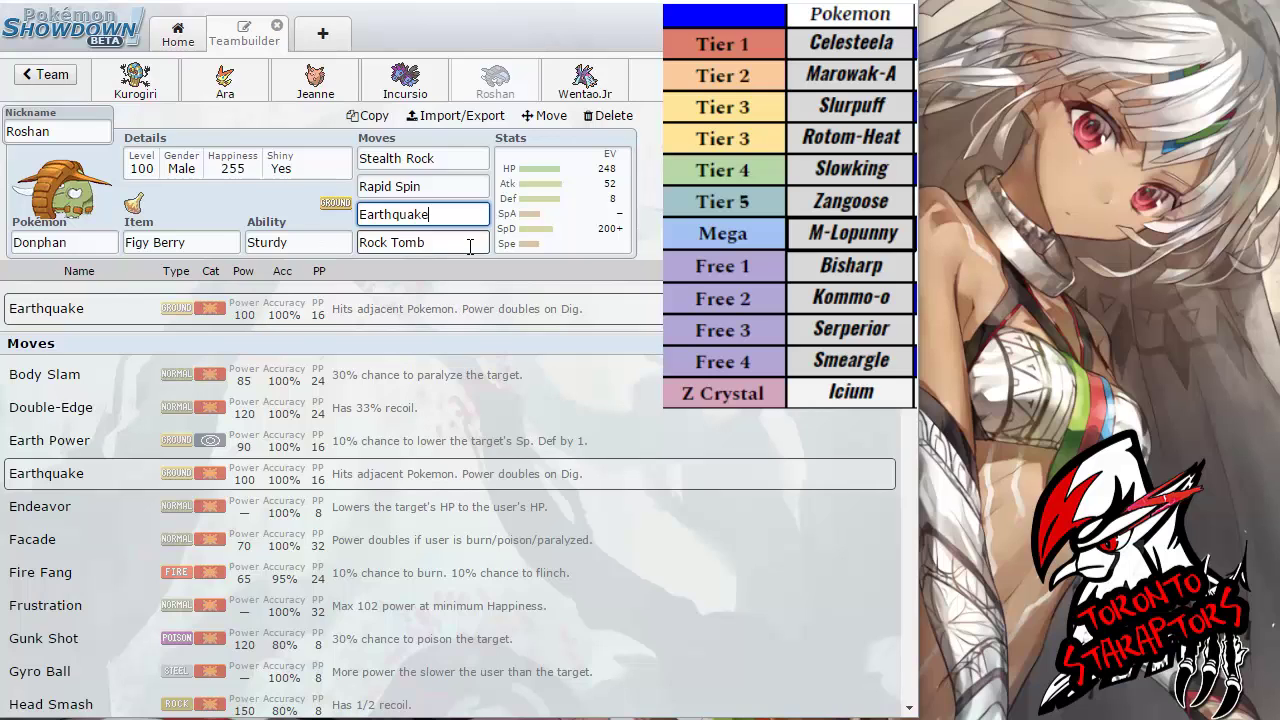
pyautogui.click(484, 242)
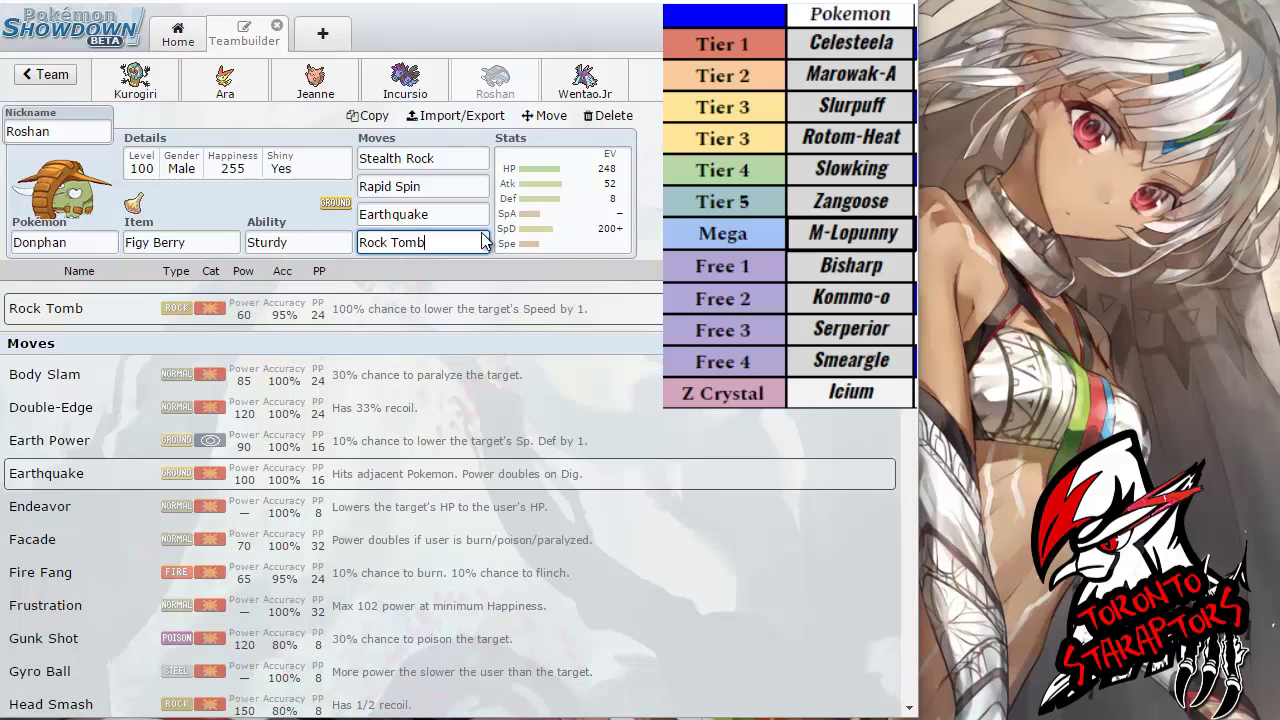
pyautogui.click(484, 215)
pyautogui.click(470, 242)
pyautogui.click(469, 216)
pyautogui.click(469, 242)
pyautogui.click(469, 216)
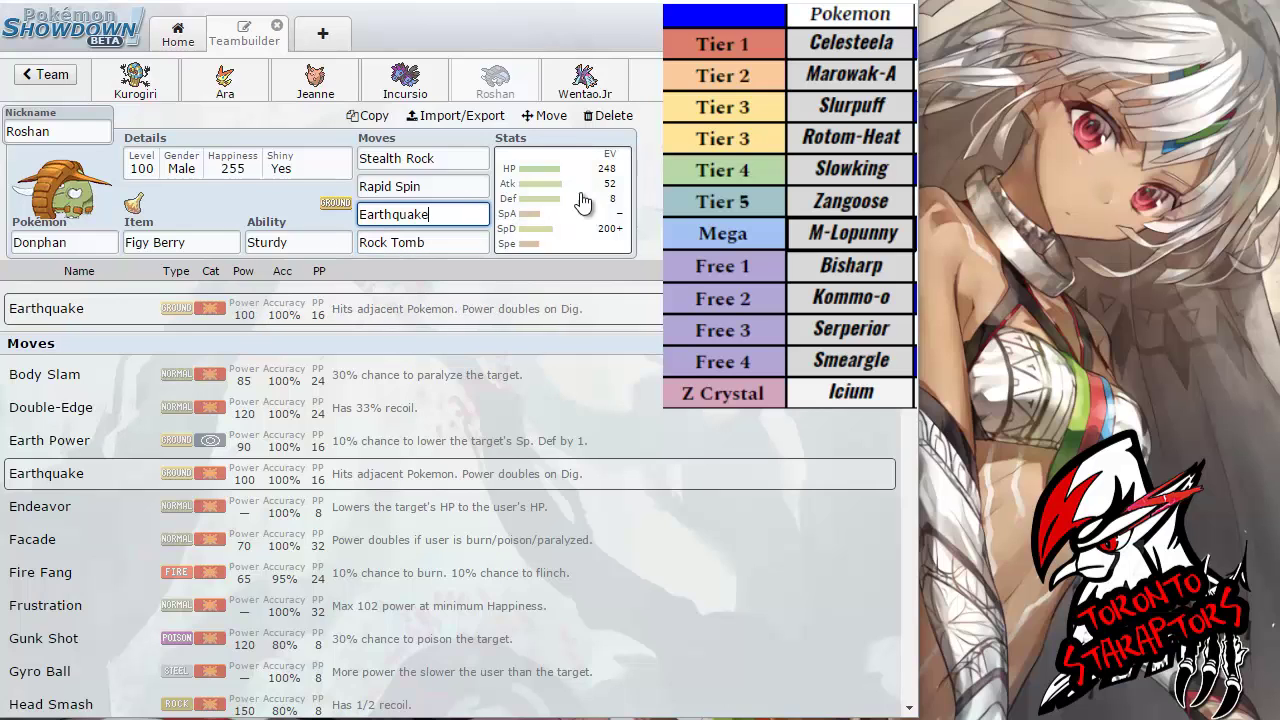
# - Revisit Donphan's Rapid Spin, Earthquake and Rock Tomb entries
pyautogui.click(440, 188)
pyautogui.click(448, 213)
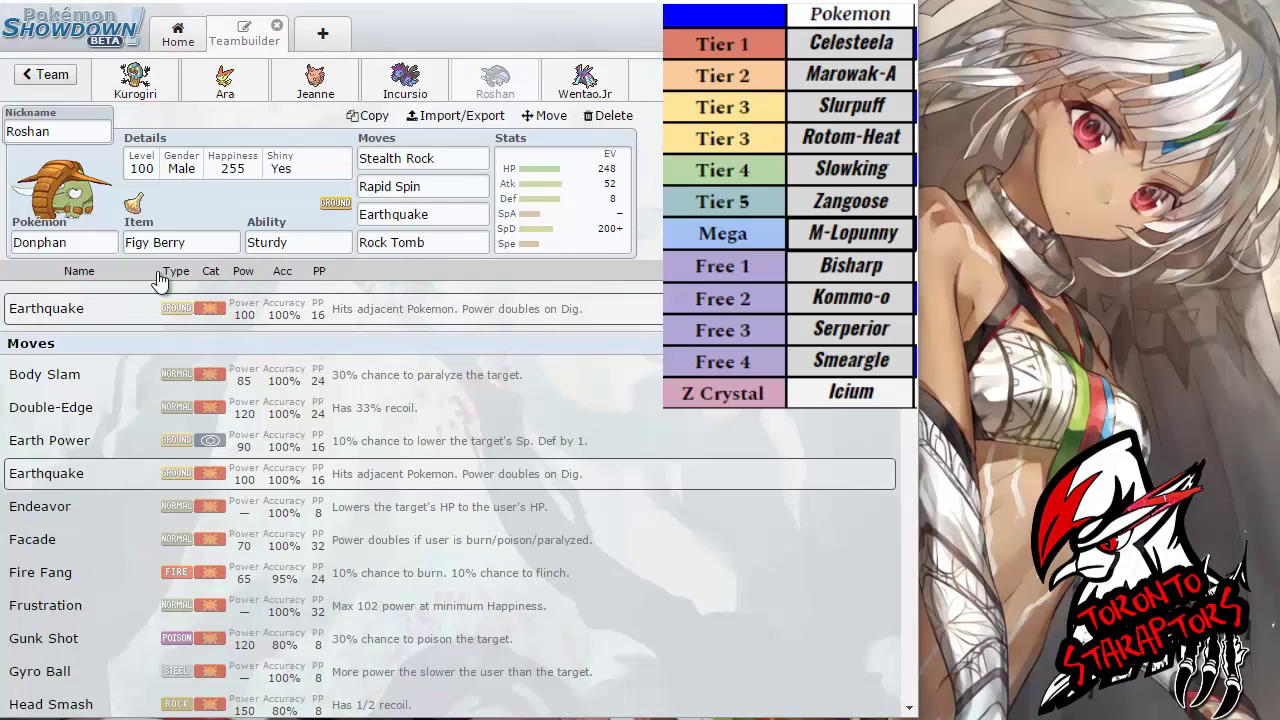
pyautogui.click(453, 222)
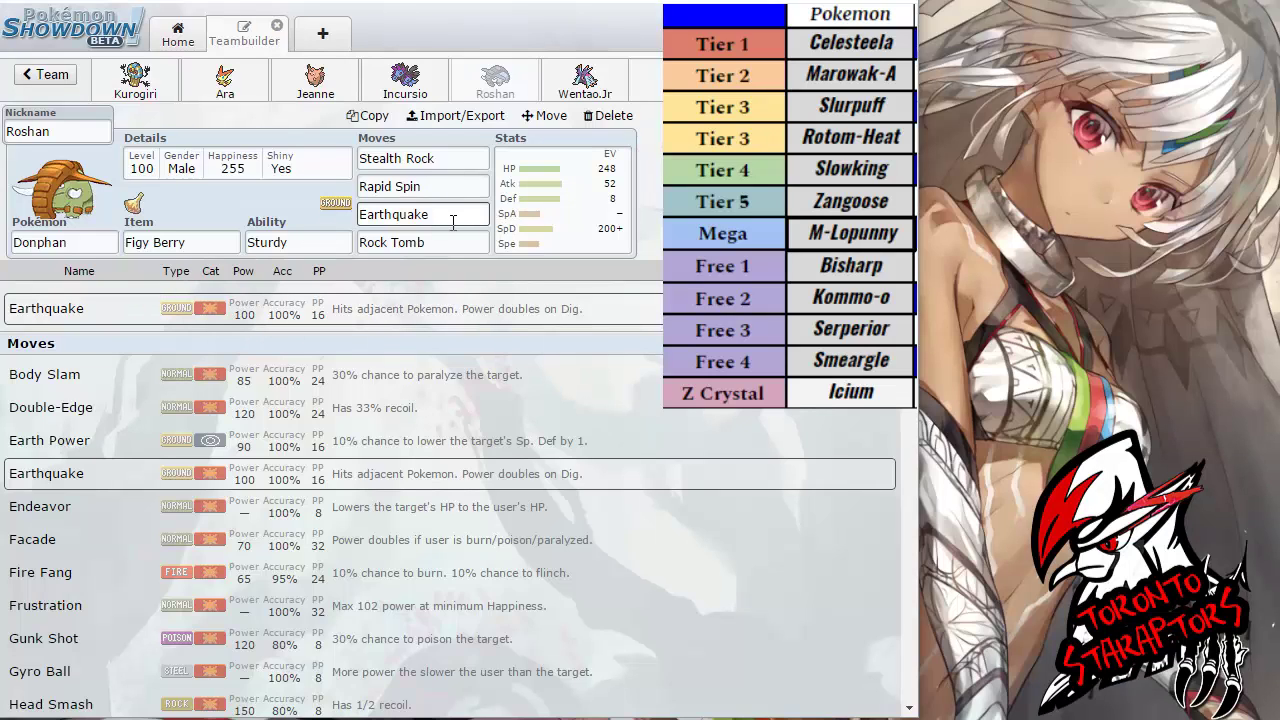
pyautogui.click(464, 239)
pyautogui.click(477, 246)
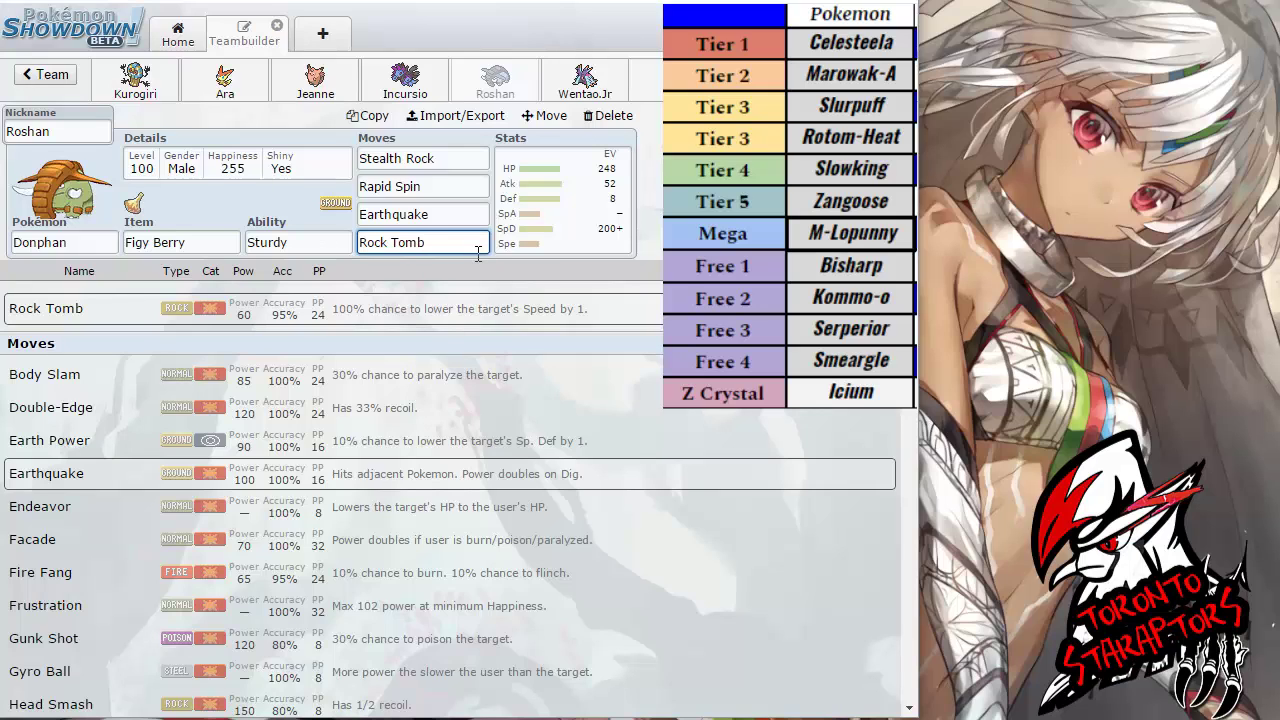
pyautogui.click(471, 214)
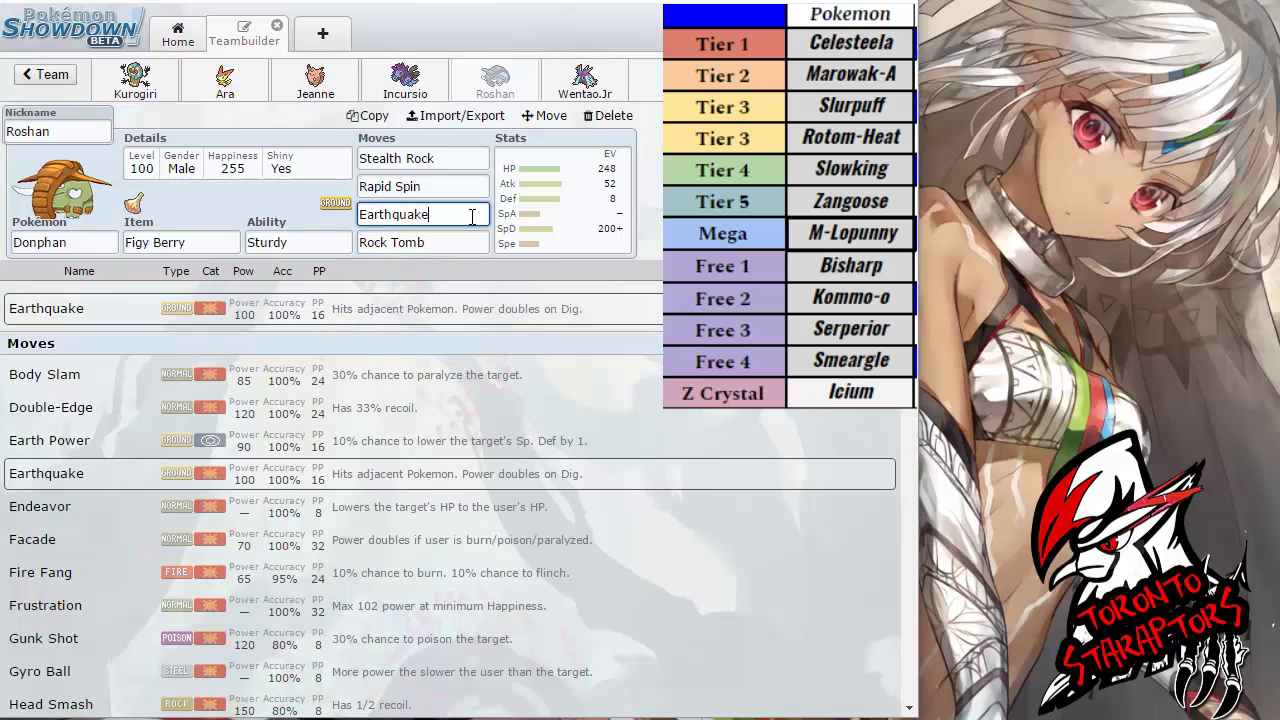
# - Compare Donphan's Stealth Rock and Rapid Spin as its hazard-setting and hazard-removal moves
pyautogui.click(454, 186)
pyautogui.click(455, 158)
pyautogui.click(465, 187)
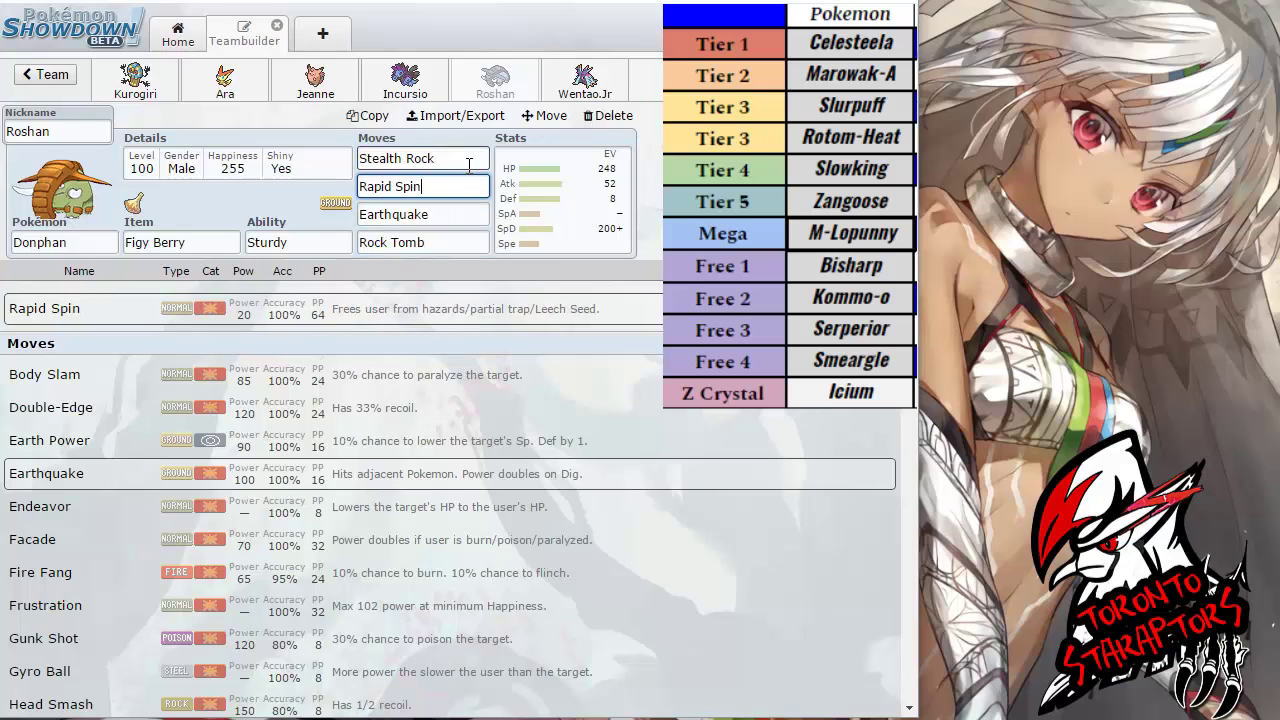
pyautogui.click(469, 160)
pyautogui.click(470, 186)
pyautogui.click(472, 181)
pyautogui.click(455, 218)
pyautogui.click(455, 190)
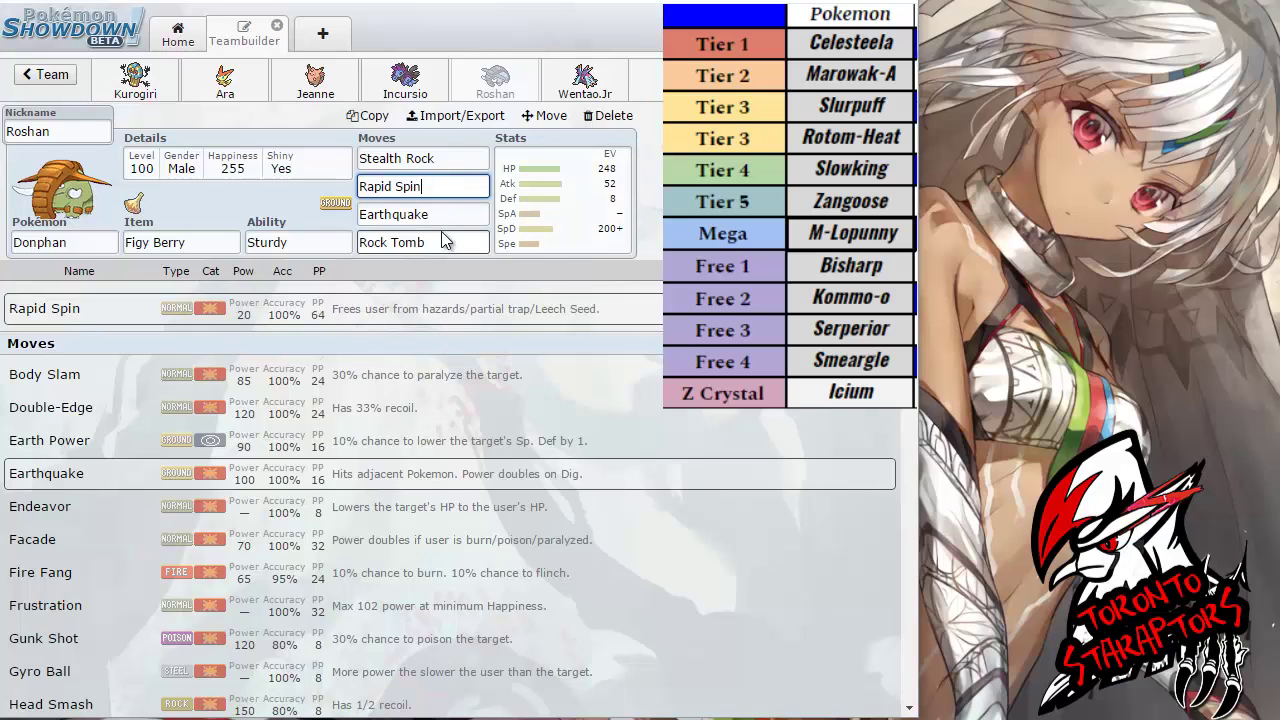
# - Go through all four of Donphan's move entries again, from Rock Tomb up to Stealth Rock and back to Earthquake
pyautogui.click(447, 241)
pyautogui.click(445, 188)
pyautogui.click(444, 216)
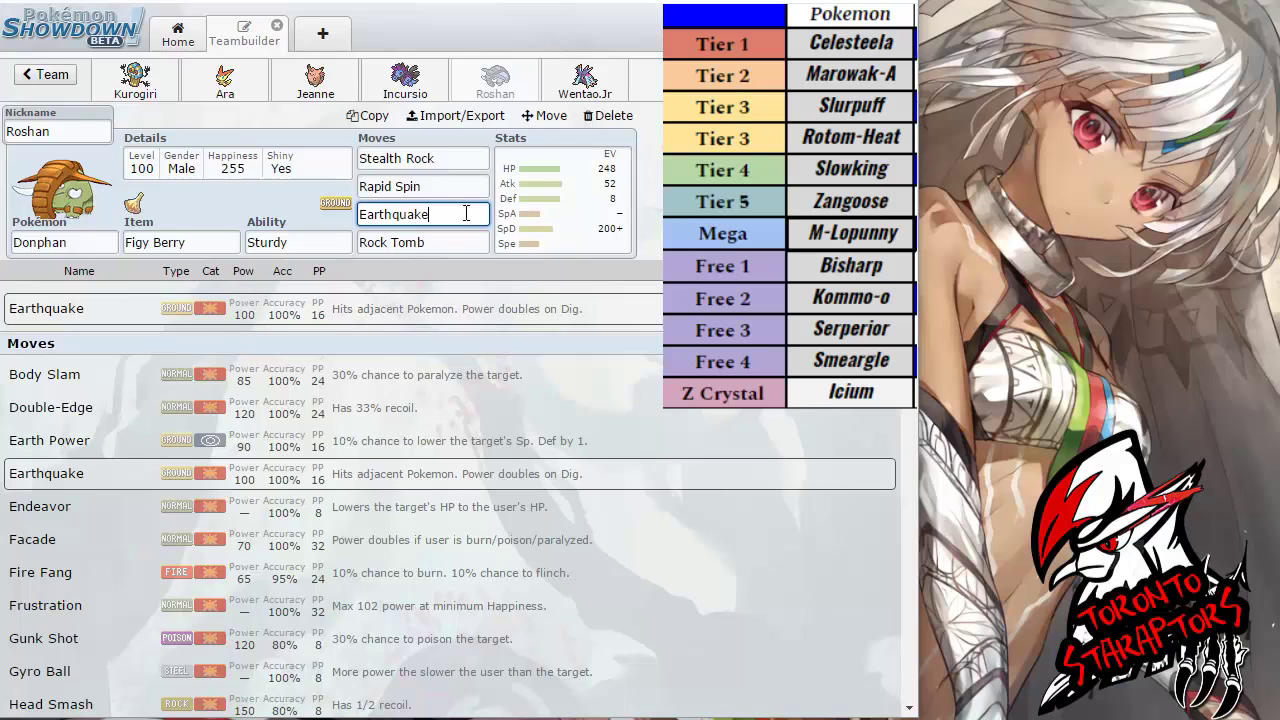
pyautogui.click(450, 246)
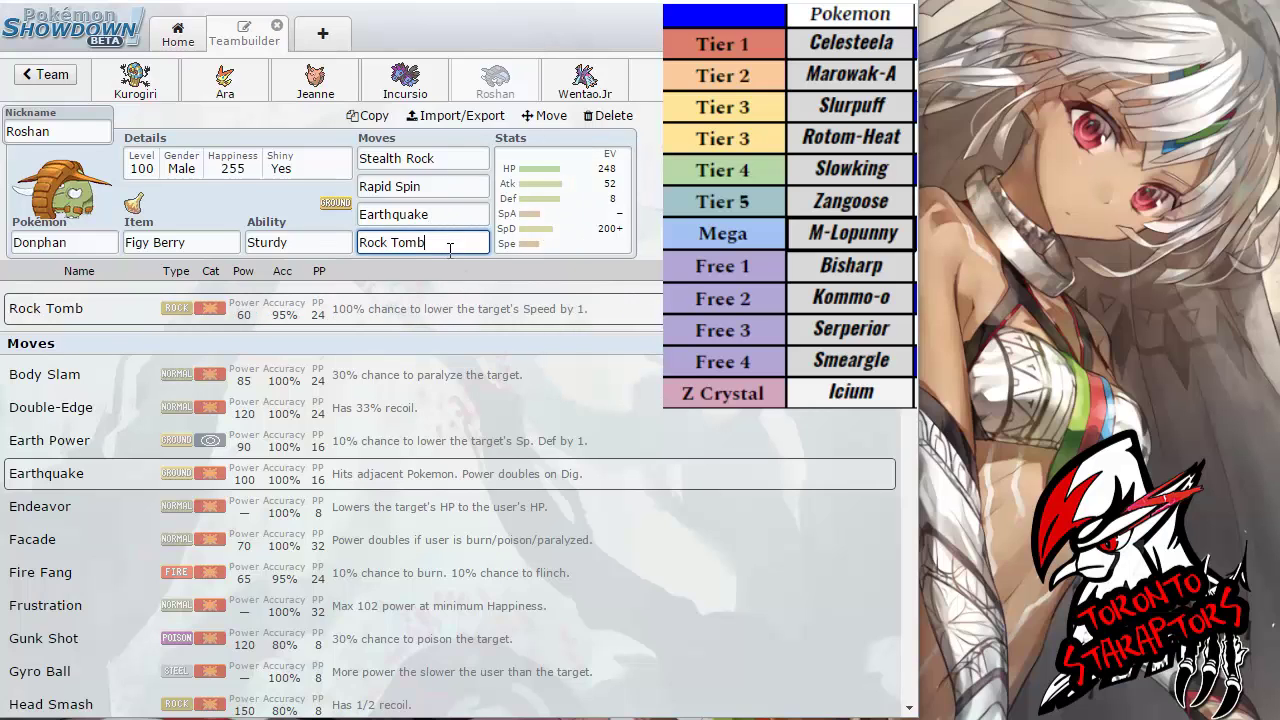
pyautogui.click(450, 216)
pyautogui.click(448, 186)
pyautogui.click(455, 160)
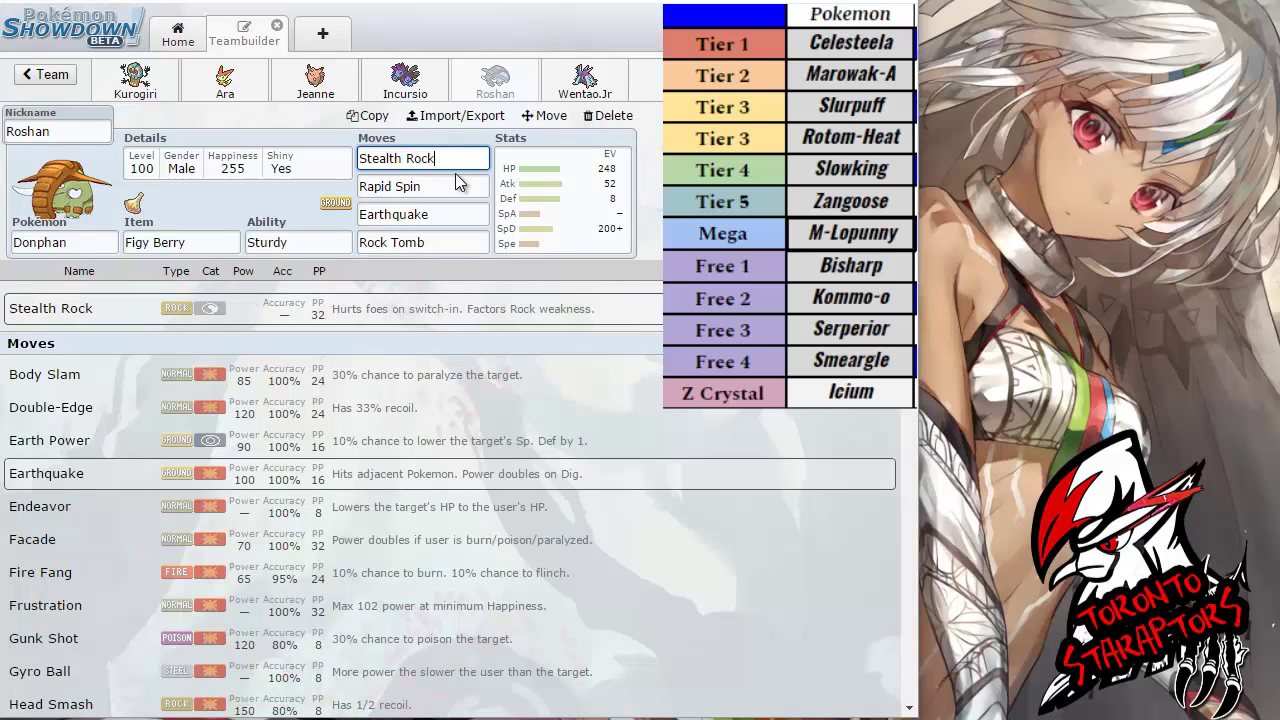
pyautogui.click(458, 193)
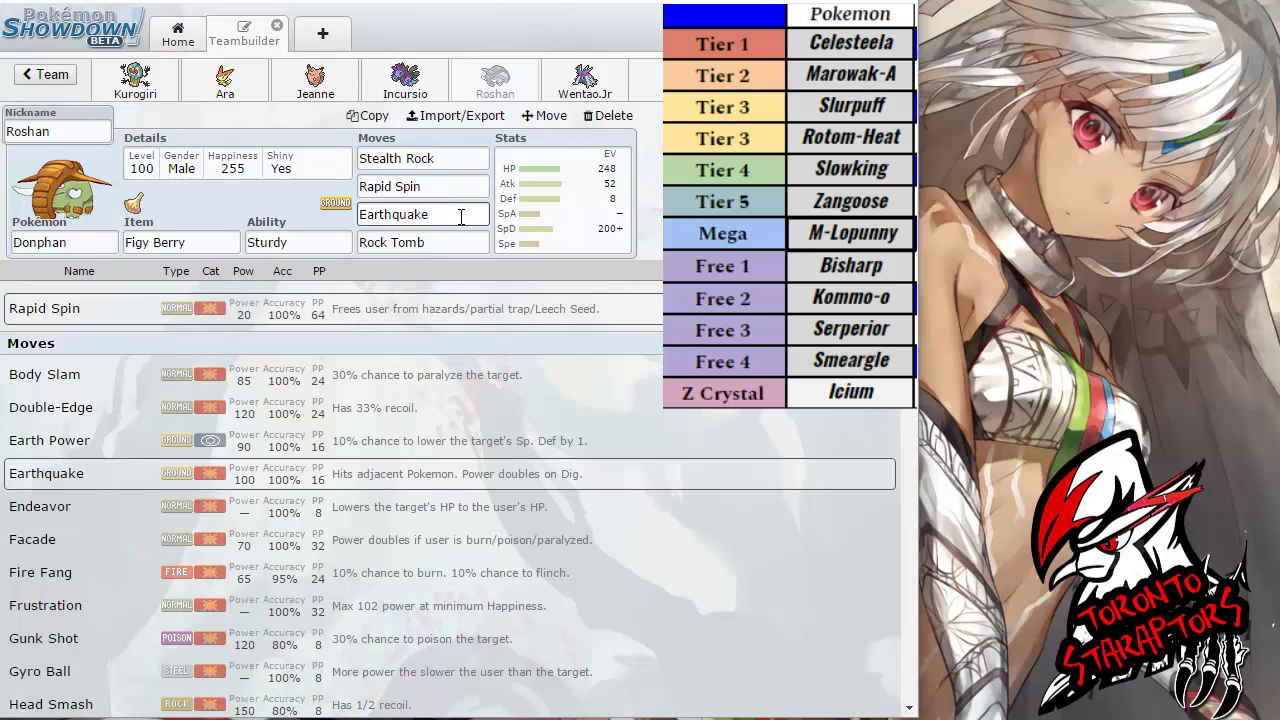
pyautogui.click(462, 240)
pyautogui.click(466, 214)
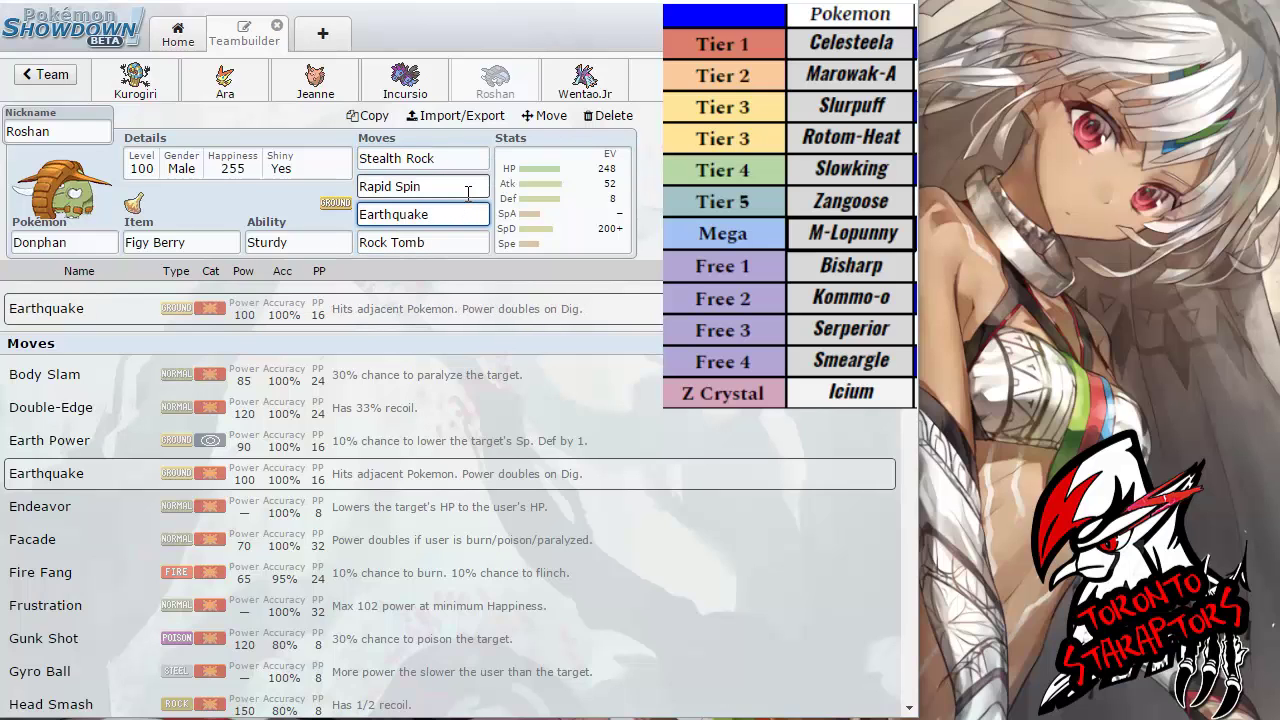
# - Compare Donphan's Rapid Spin and Earthquake entries, with a brief check of Rock Tomb
pyautogui.click(467, 193)
pyautogui.click(470, 212)
pyautogui.click(476, 190)
pyautogui.click(480, 218)
pyautogui.click(485, 190)
pyautogui.click(484, 216)
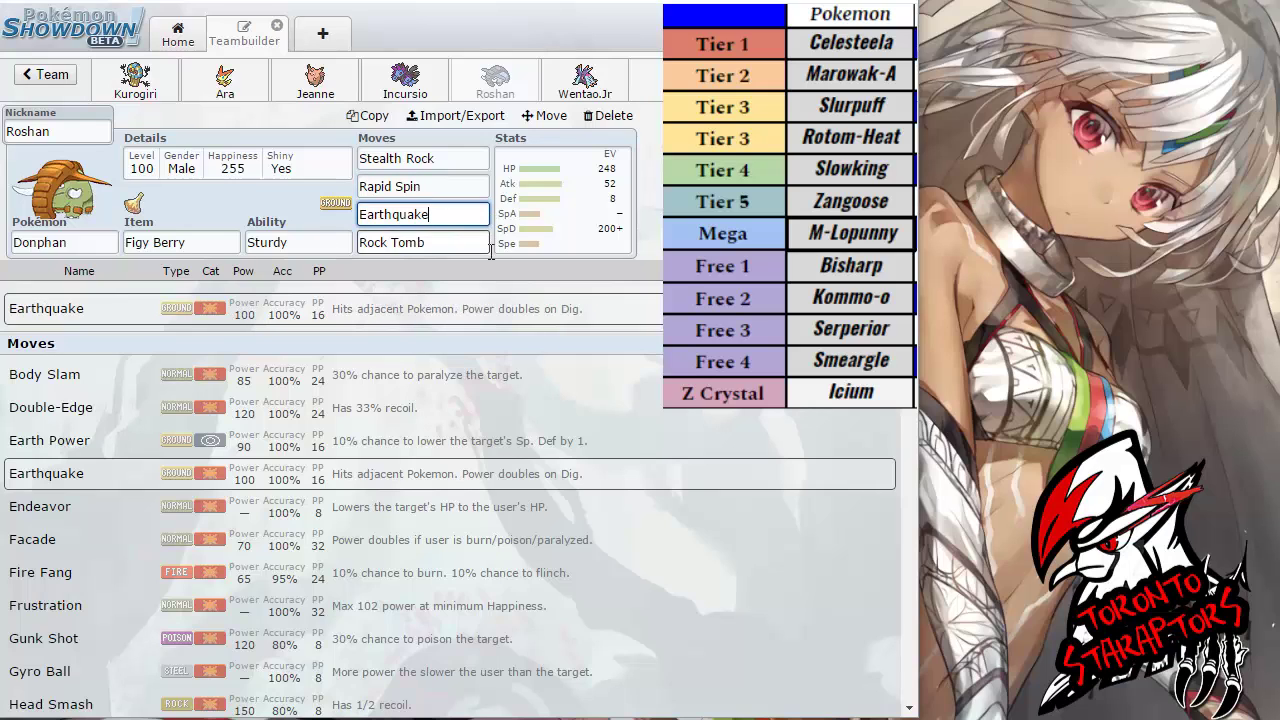
pyautogui.click(489, 242)
pyautogui.click(481, 214)
pyautogui.click(473, 186)
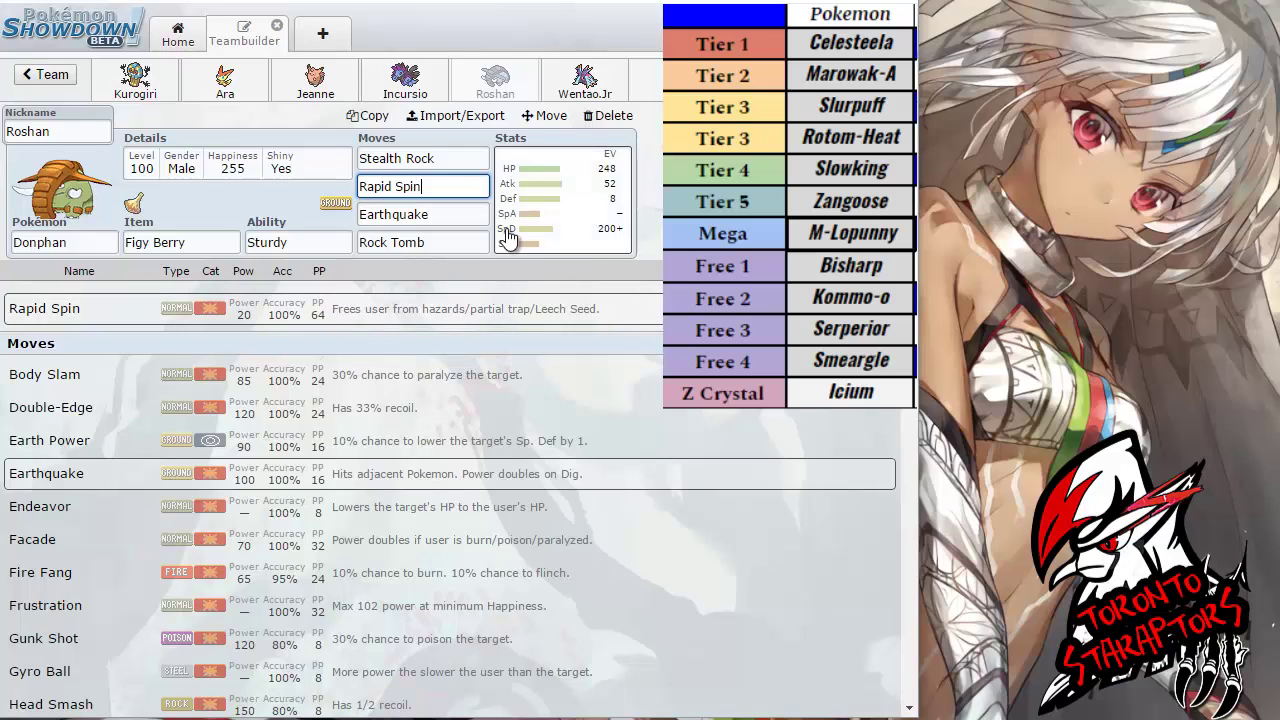
pyautogui.click(465, 212)
pyautogui.click(467, 190)
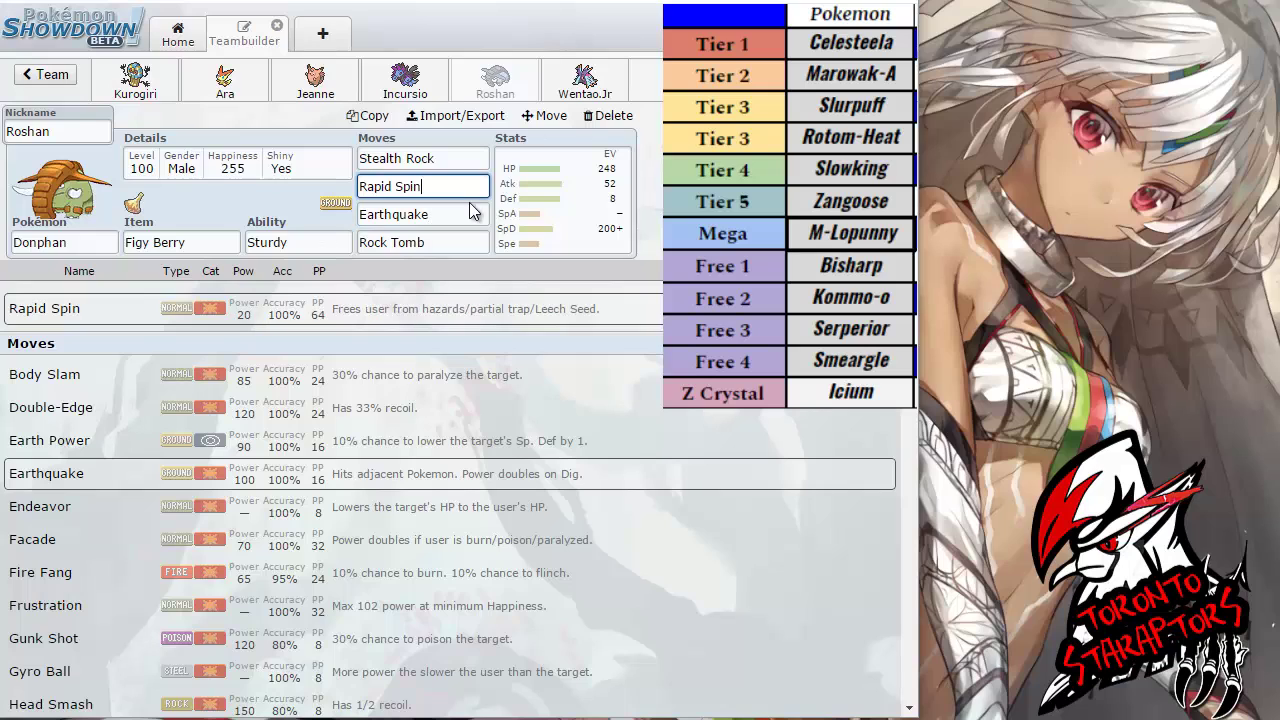
pyautogui.click(456, 214)
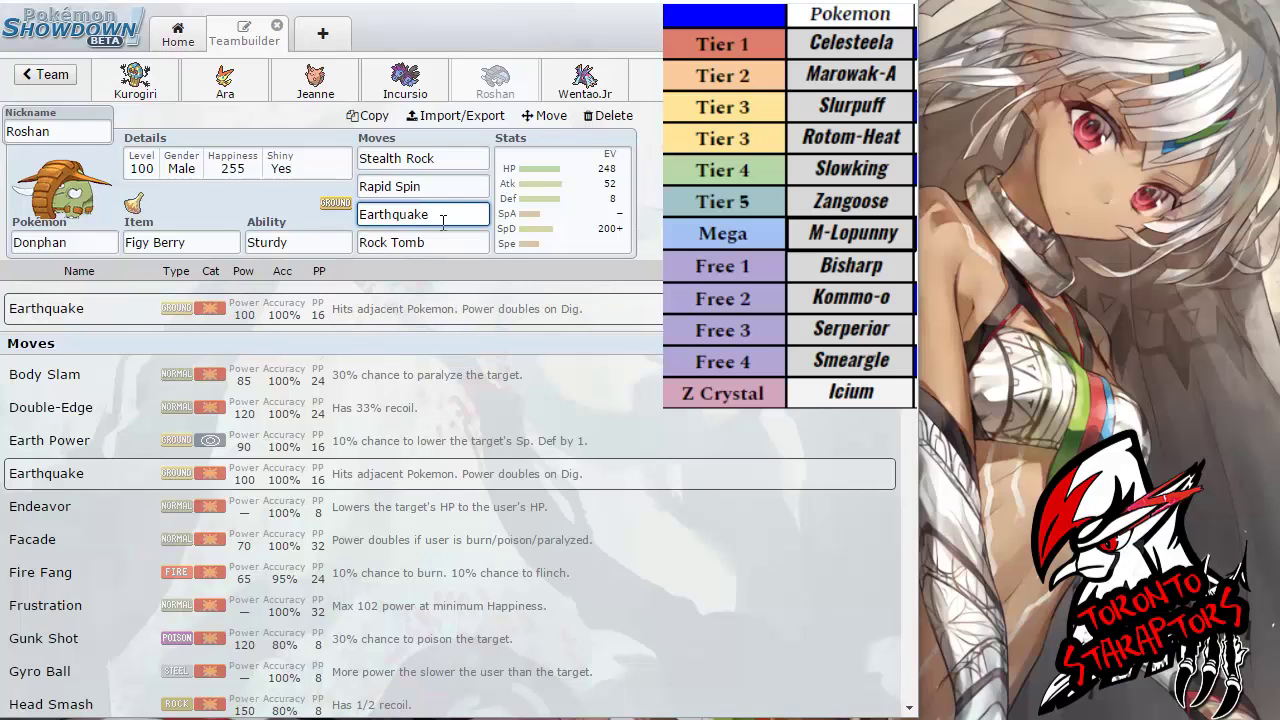
pyautogui.click(484, 189)
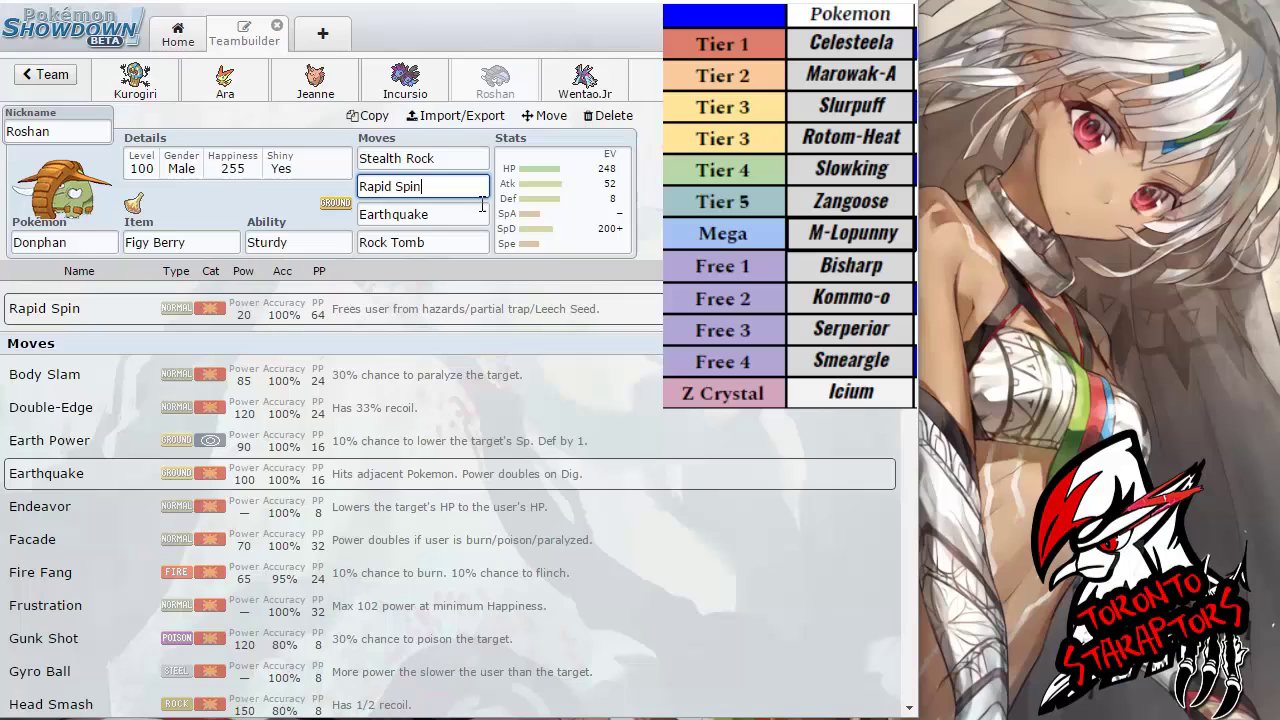
pyautogui.click(448, 214)
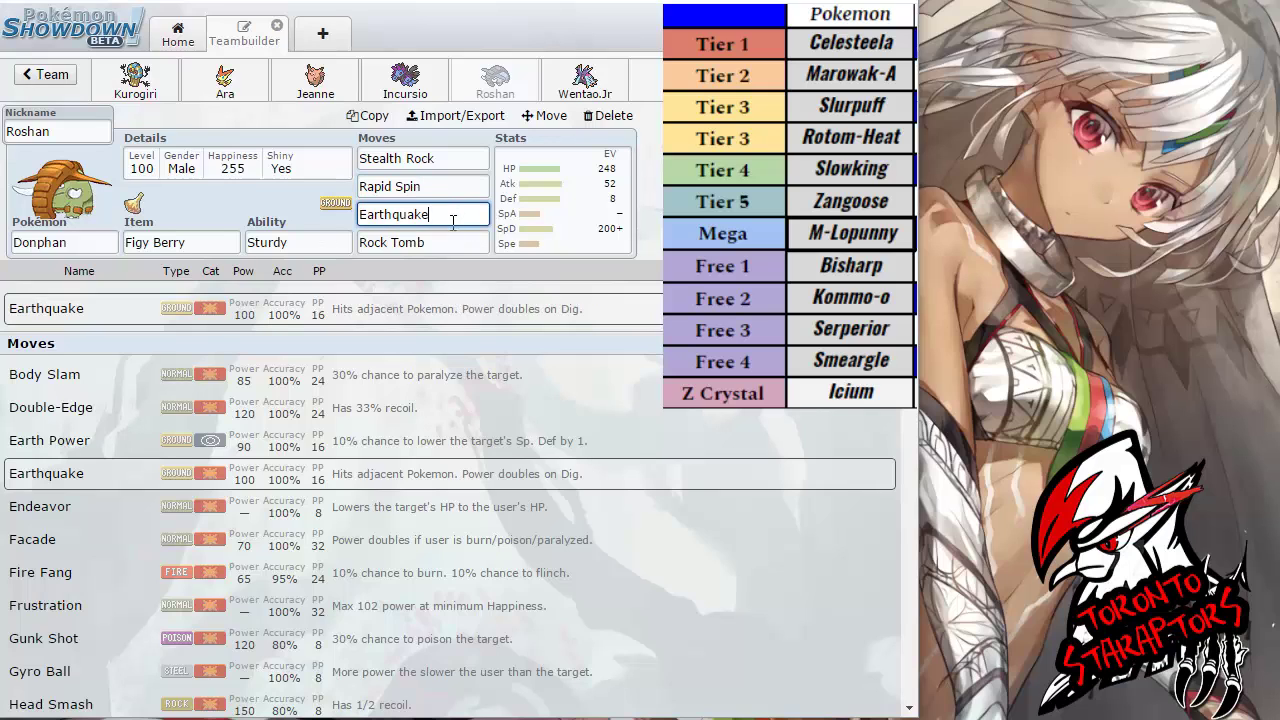
# - Weigh Donphan's Rock Tomb against Earthquake by examining their power, accuracy and effects
pyautogui.click(444, 241)
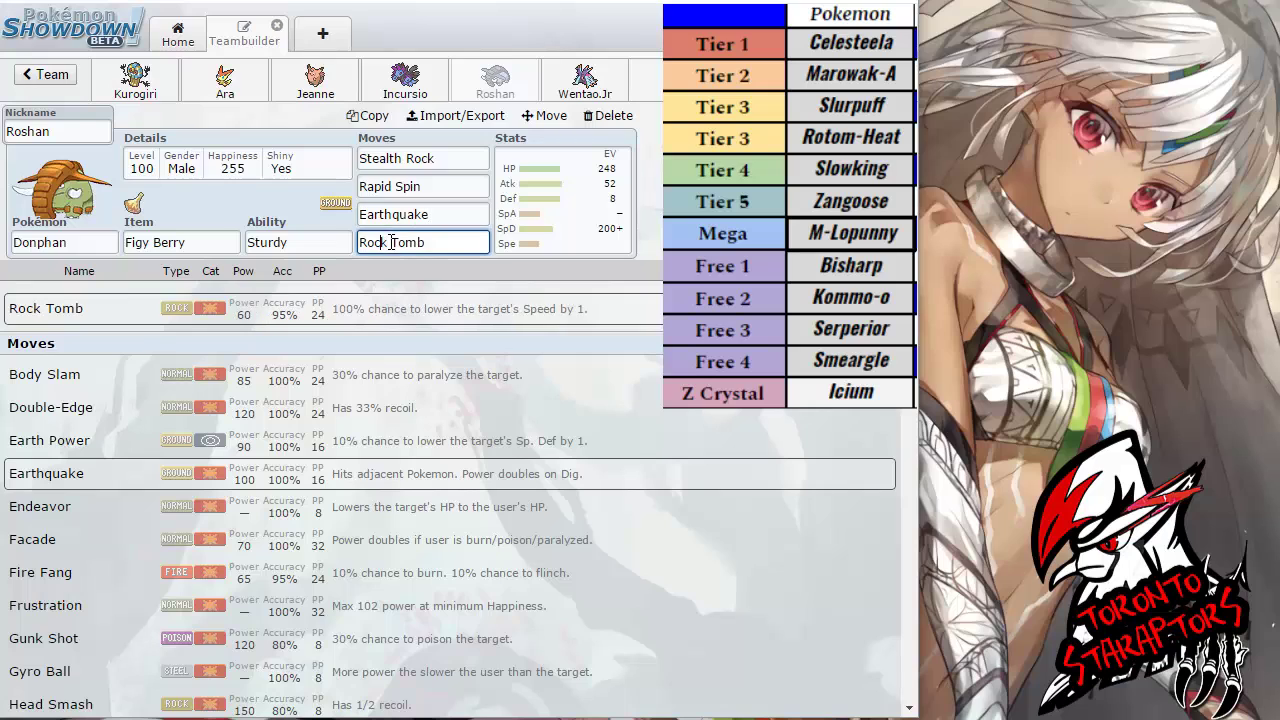
pyautogui.click(465, 212)
pyautogui.click(462, 241)
pyautogui.click(466, 214)
pyautogui.click(466, 243)
pyautogui.click(464, 216)
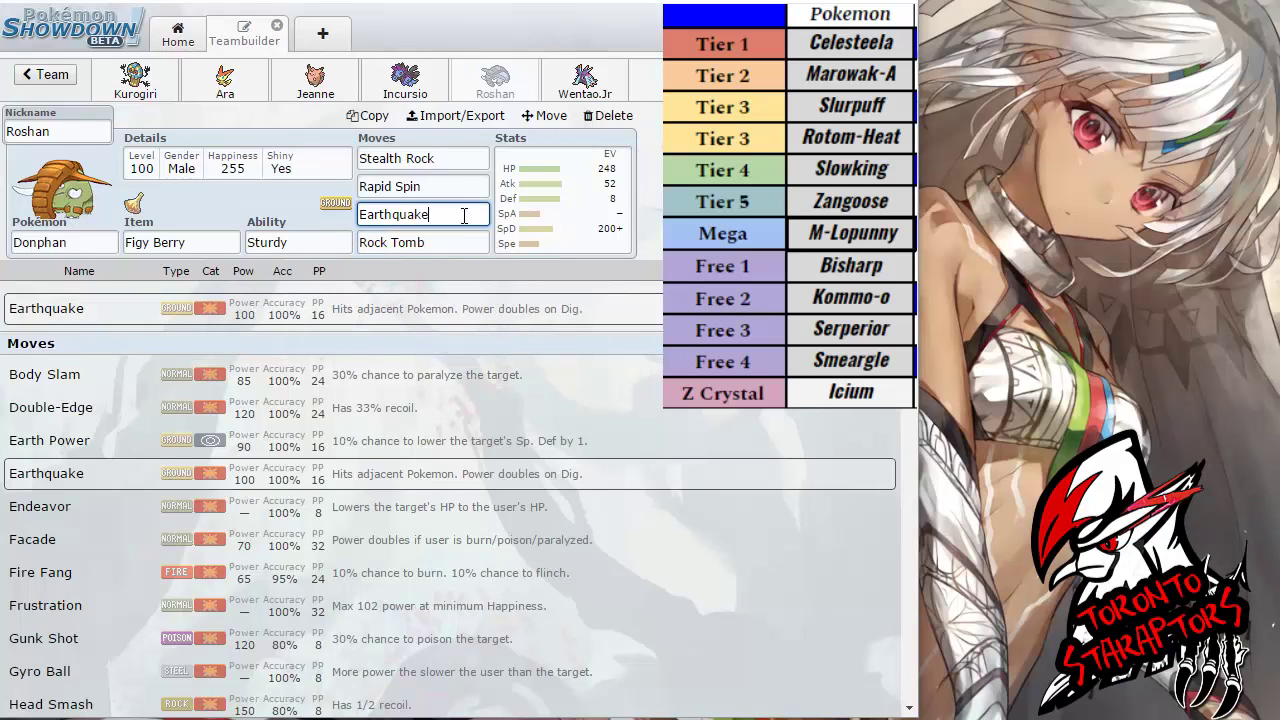
pyautogui.click(464, 238)
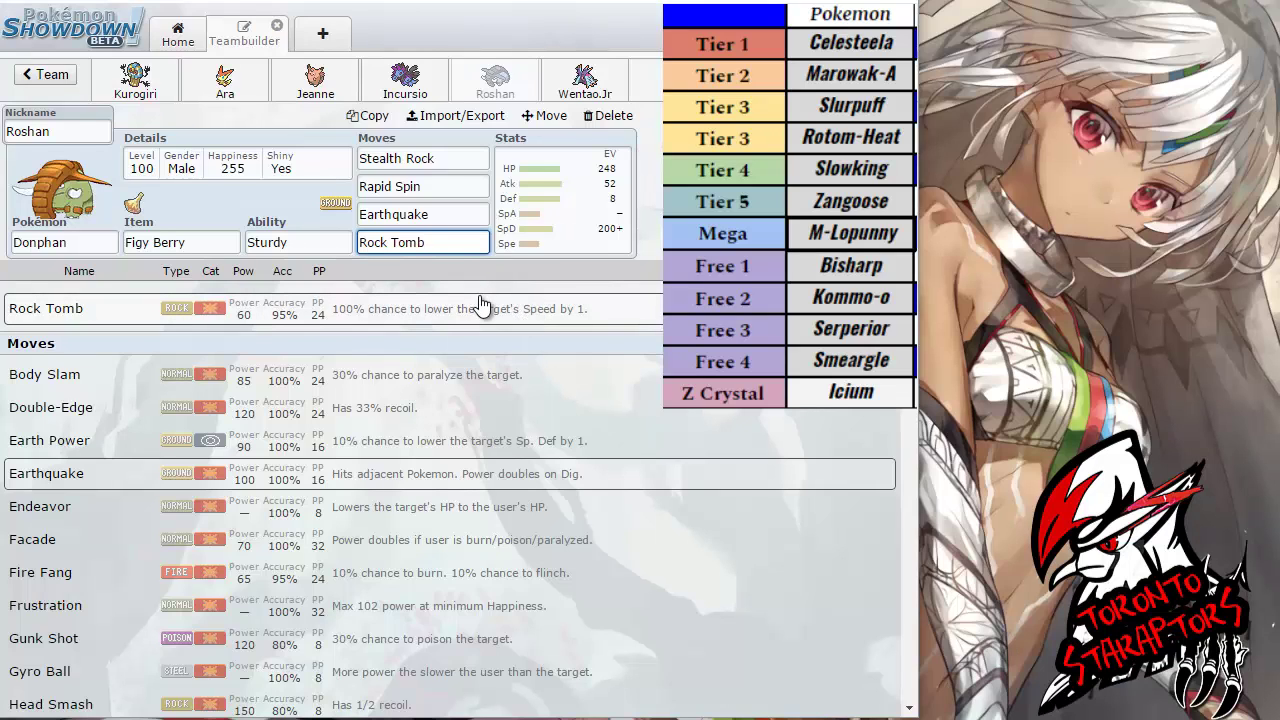
# - Compare Donphan's Earthquake and Rock Tomb entries repeatedly as its two attacking moves
pyautogui.click(437, 214)
pyautogui.click(437, 238)
pyautogui.click(458, 214)
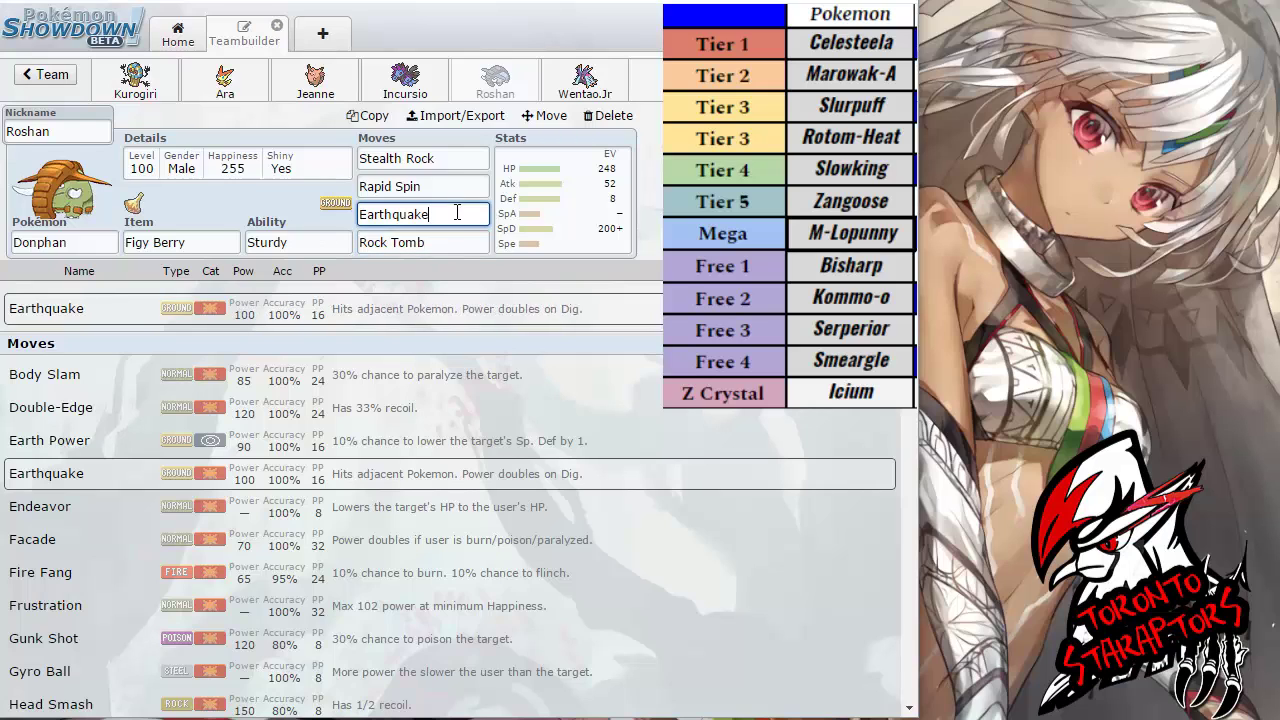
pyautogui.click(449, 240)
pyautogui.click(452, 214)
pyautogui.click(447, 240)
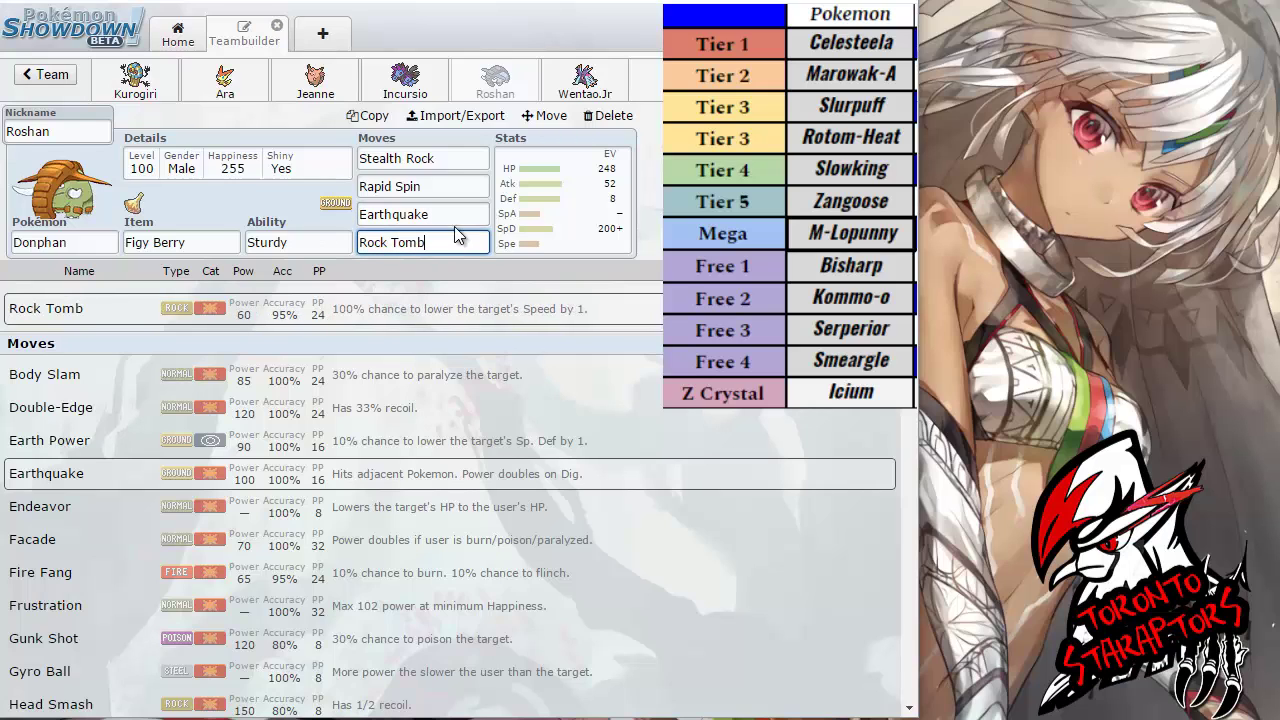
pyautogui.click(460, 216)
pyautogui.click(470, 238)
pyautogui.click(469, 216)
pyautogui.click(472, 233)
pyautogui.click(472, 216)
pyautogui.click(470, 238)
pyautogui.click(460, 214)
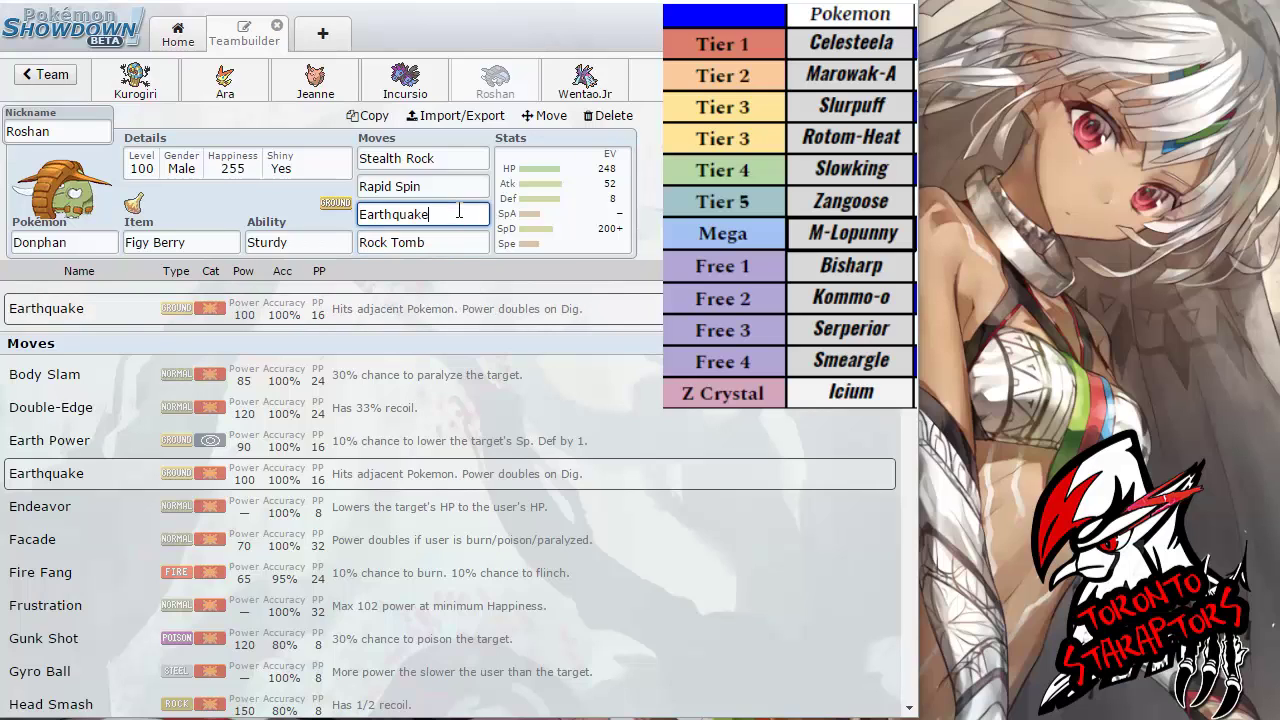
# - Check Donphan's Rock Tomb and Earthquake once more and examine its EV spread, IVs and nature
pyautogui.click(466, 243)
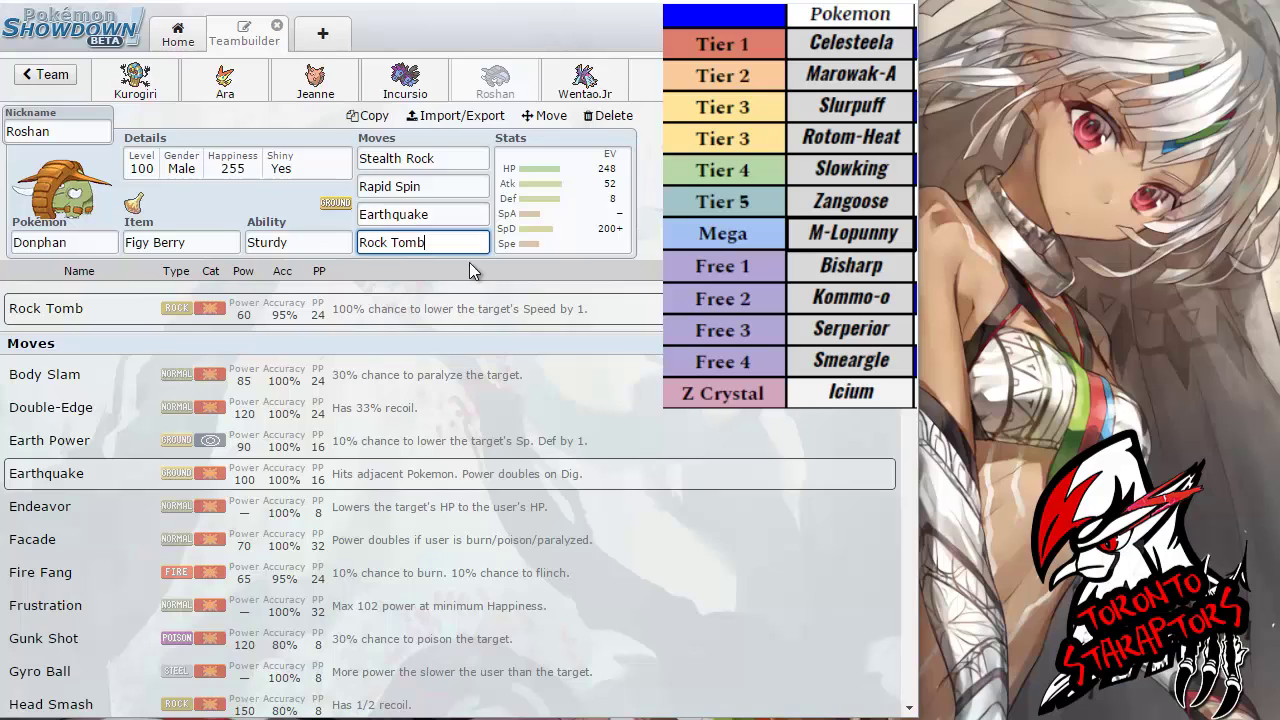
pyautogui.click(466, 214)
pyautogui.click(478, 244)
pyautogui.click(538, 196)
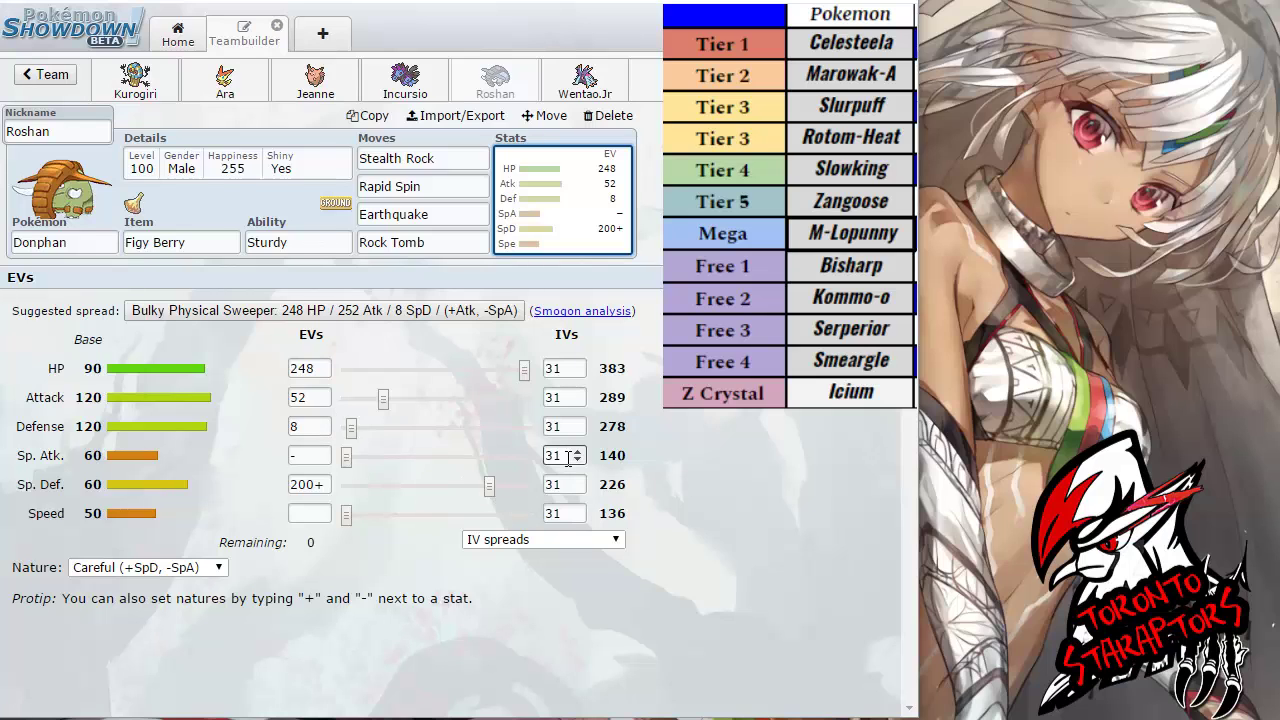
# - Open Hydreigon's set and examine its Choice Scarf item and Levitate ability
pyautogui.click(592, 82)
pyautogui.click(495, 82)
pyautogui.click(406, 84)
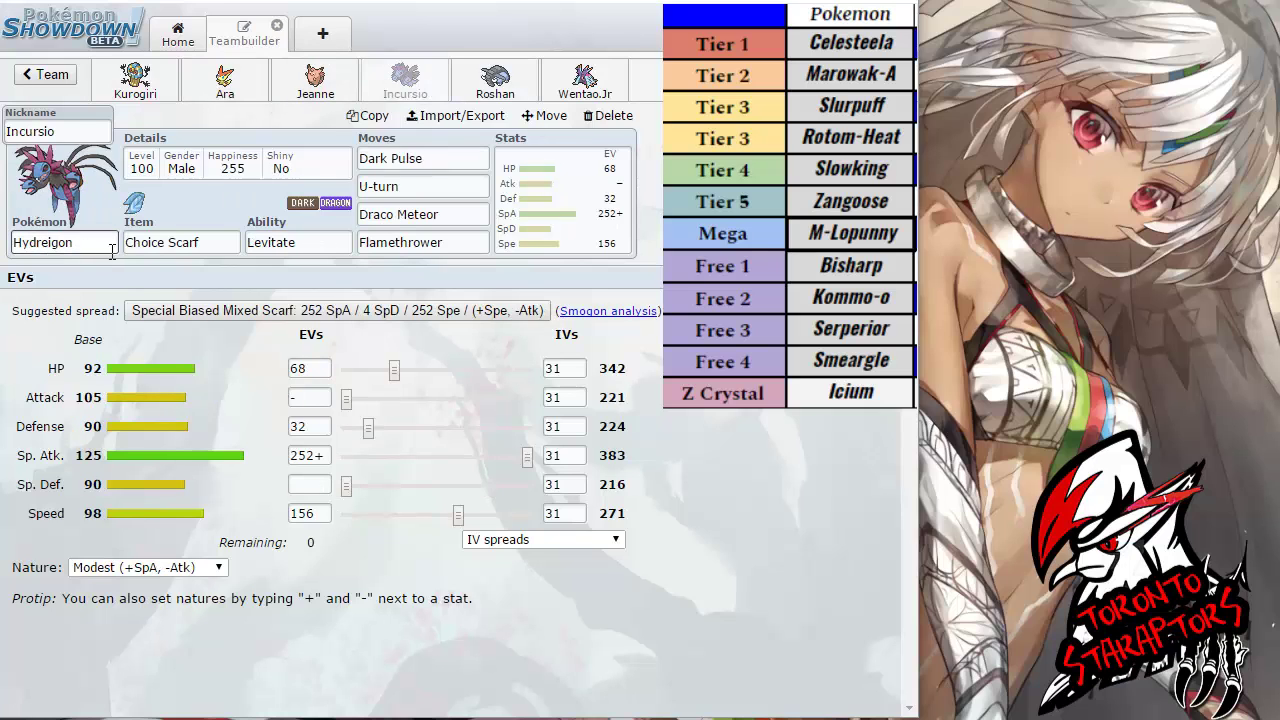
pyautogui.click(211, 248)
pyautogui.click(253, 245)
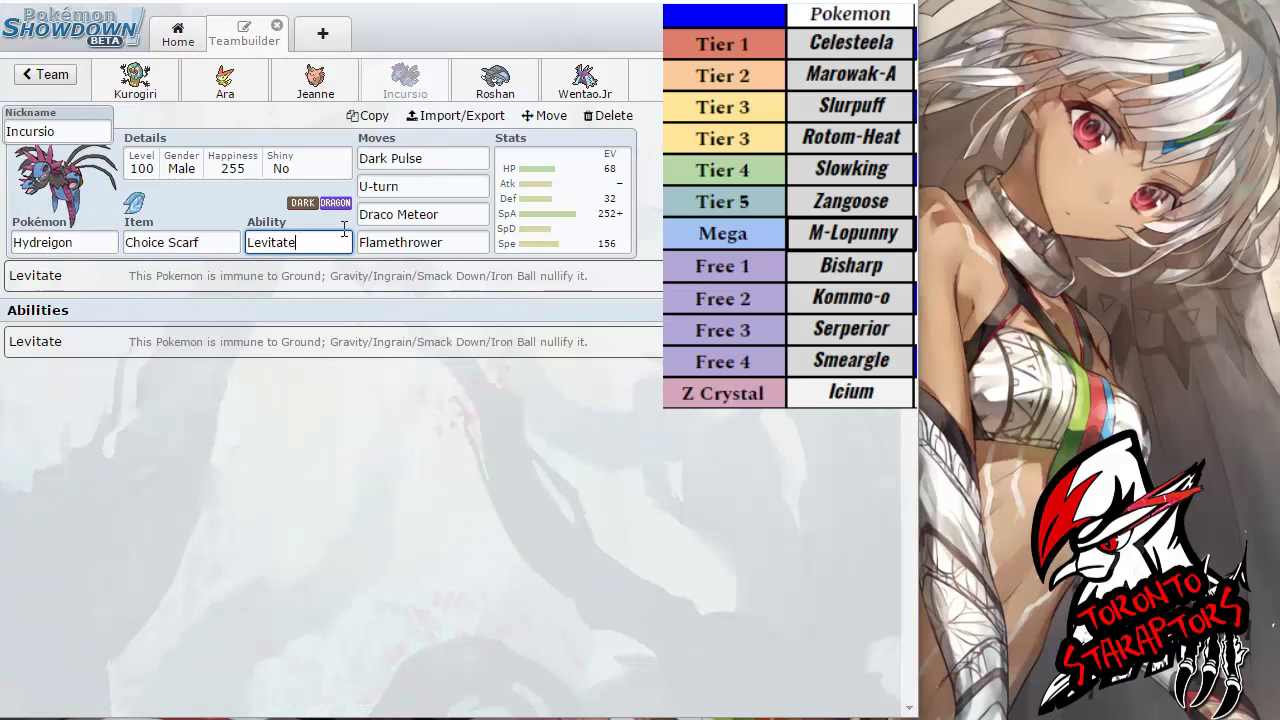
pyautogui.click(211, 245)
pyautogui.click(274, 247)
pyautogui.click(216, 246)
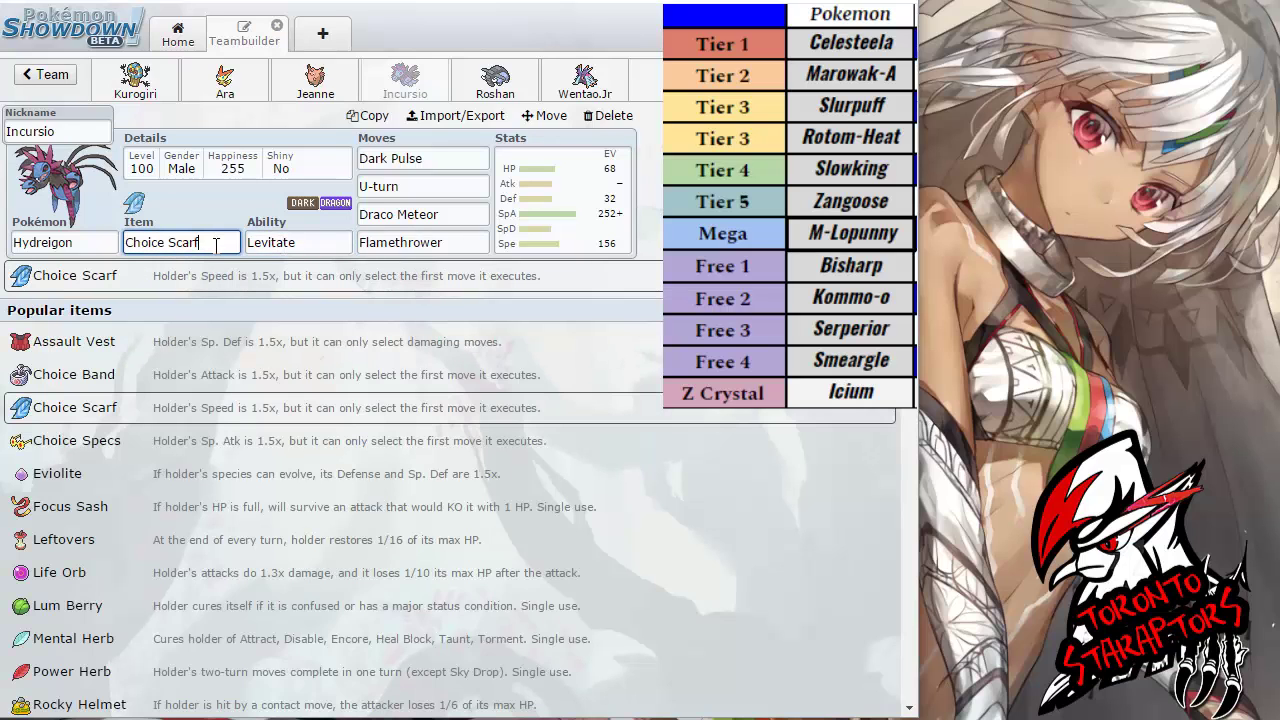
# - Go back and forth between Hydreigon's Levitate description and its Choice Scarf description
pyautogui.click(280, 247)
pyautogui.click(238, 247)
pyautogui.click(293, 248)
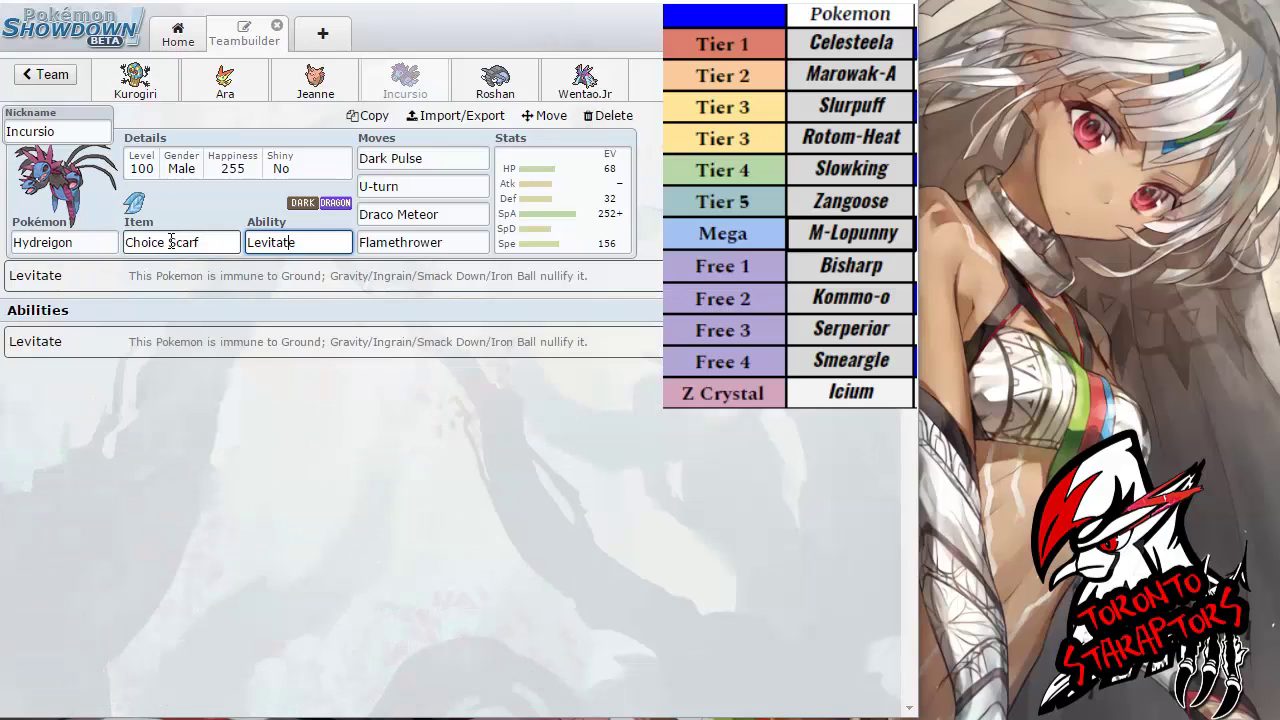
pyautogui.click(229, 247)
pyautogui.click(276, 248)
pyautogui.click(216, 248)
pyautogui.click(300, 245)
# - Go through Hydreigon's moves from Dark Pulse down to Flamethrower and return to Draco Meteor
pyautogui.click(440, 162)
pyautogui.click(455, 187)
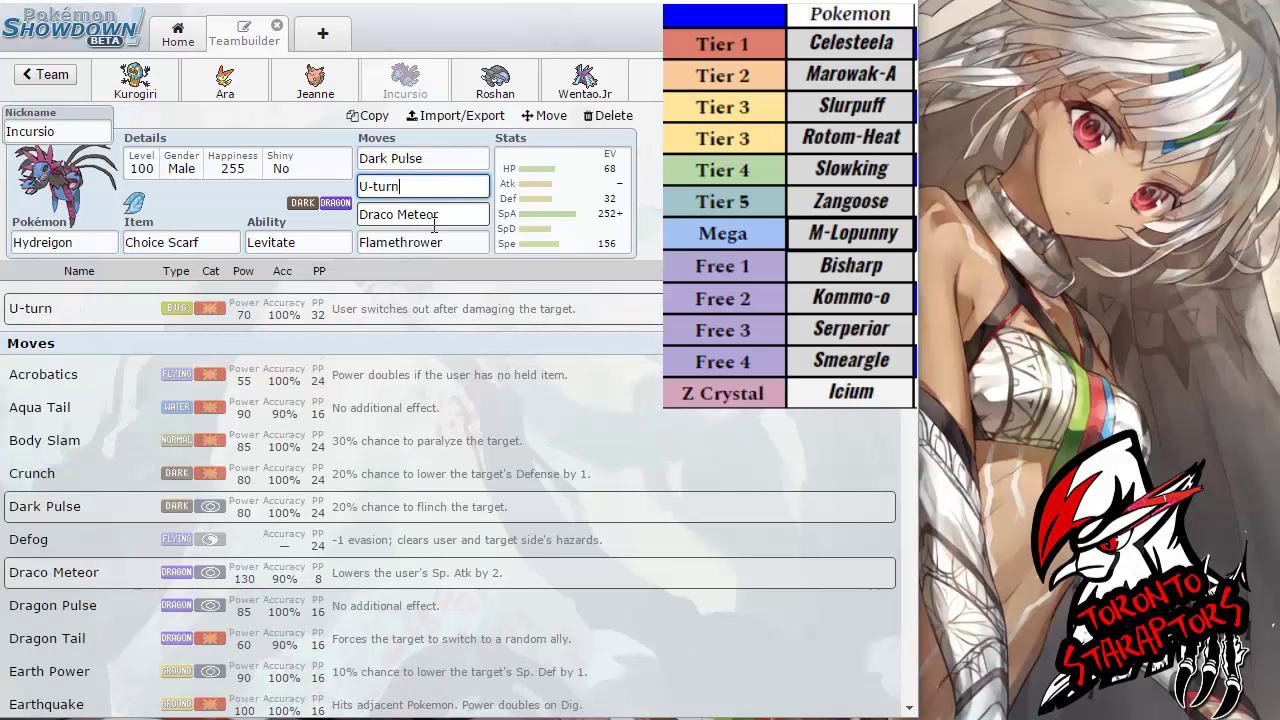
pyautogui.click(437, 216)
pyautogui.click(462, 243)
pyautogui.click(462, 213)
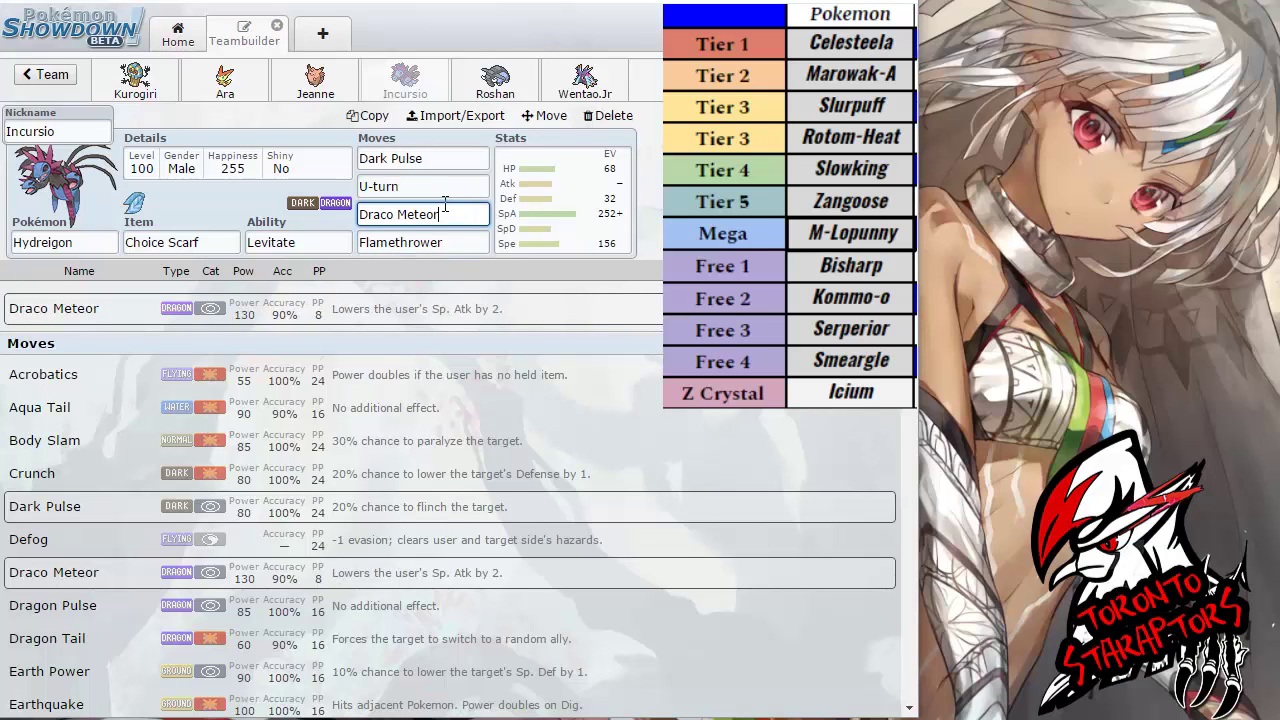
# - Recheck Hydreigon's Choice Scarf together with its Dark Pulse, U-turn and Draco Meteor entries
pyautogui.click(167, 242)
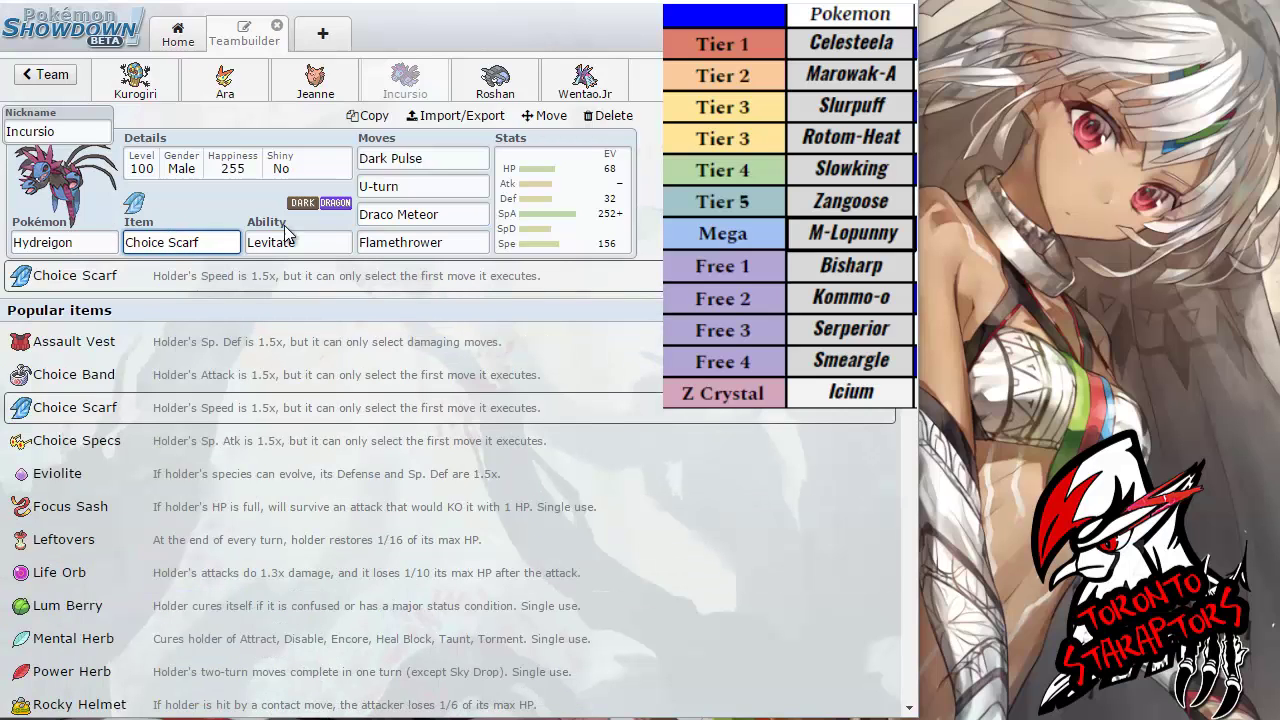
pyautogui.click(443, 158)
pyautogui.click(443, 186)
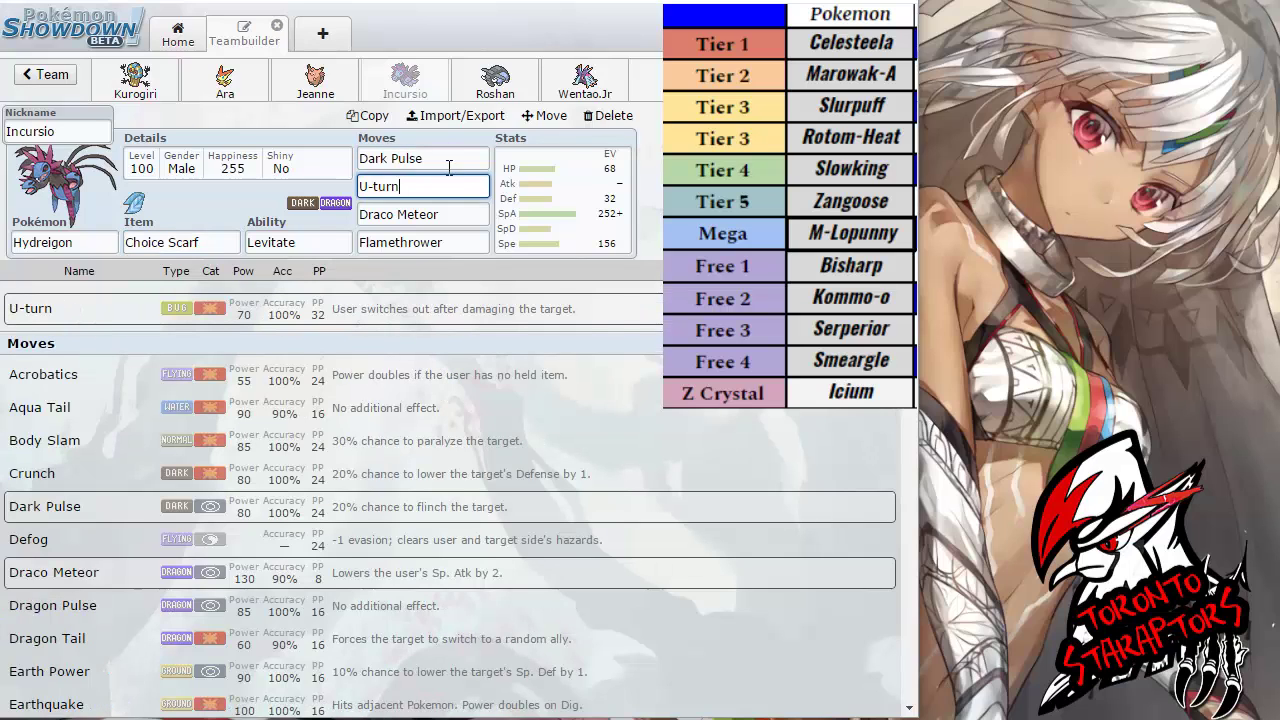
pyautogui.click(448, 160)
pyautogui.click(452, 212)
pyautogui.click(465, 157)
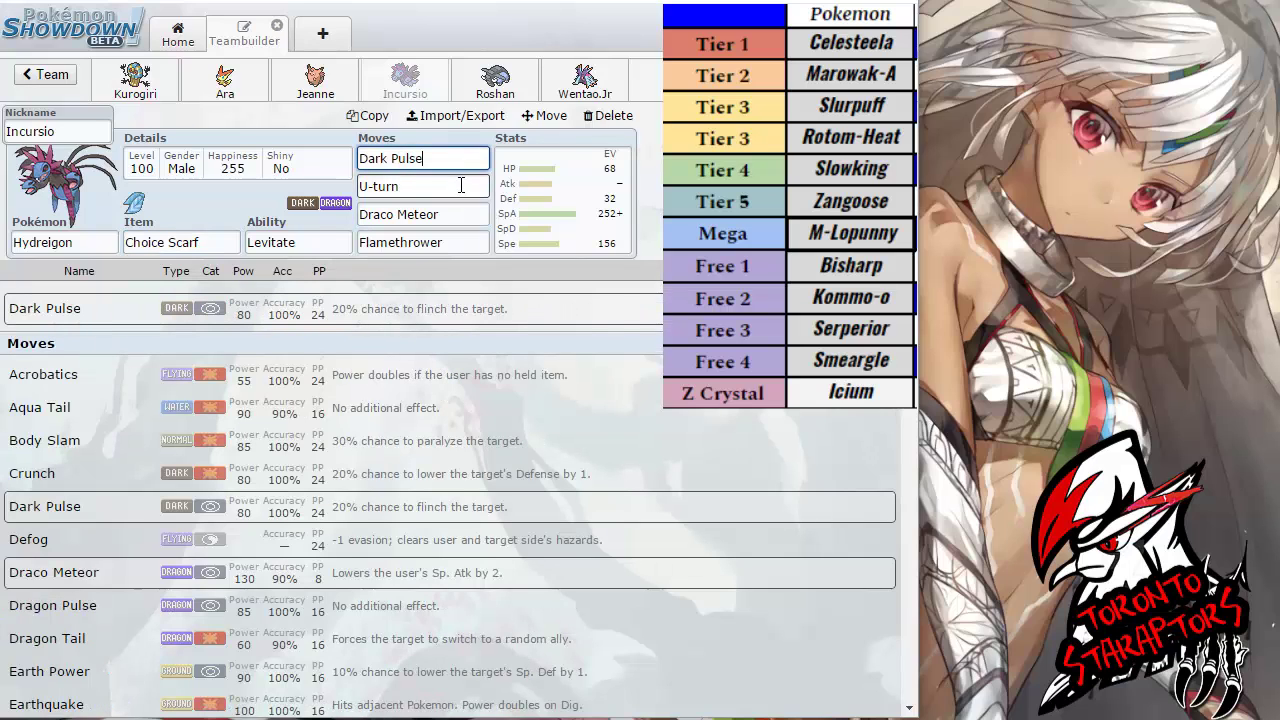
# - Examine Hydreigon's U-turn and compare the details of Draco Meteor and Flamethrower
pyautogui.click(462, 186)
pyautogui.click(459, 216)
pyautogui.click(455, 243)
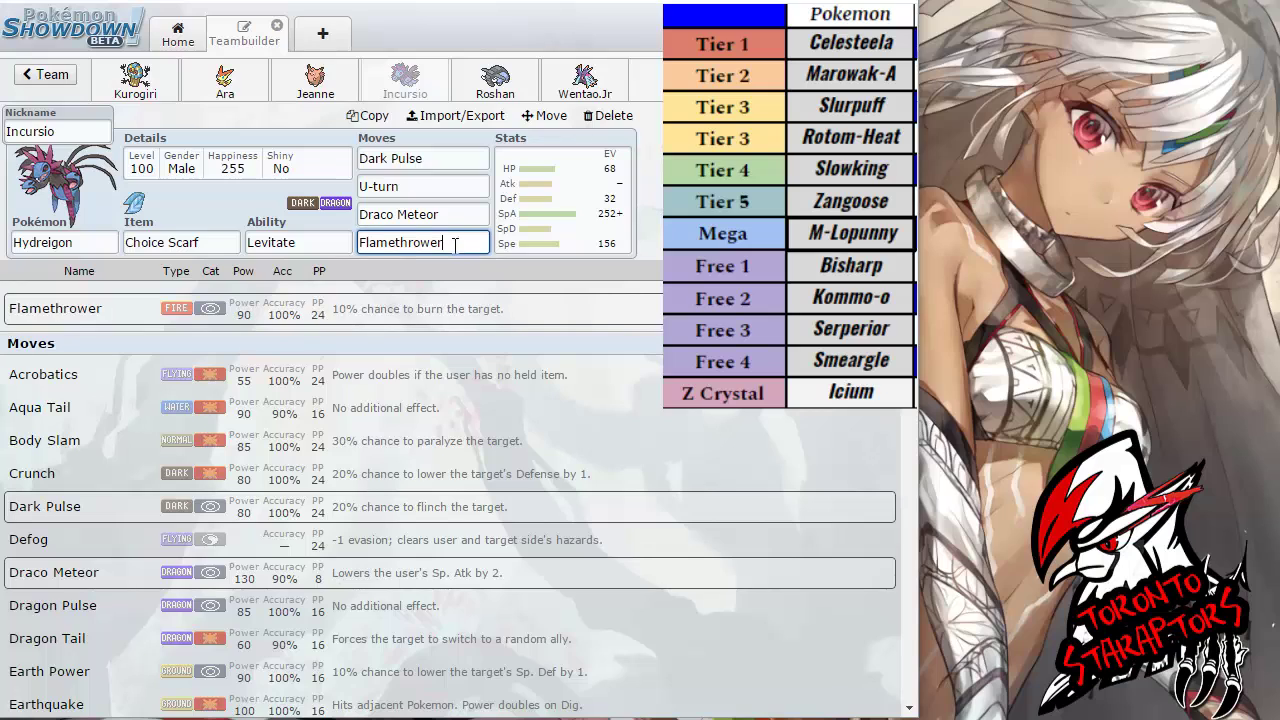
pyautogui.click(463, 218)
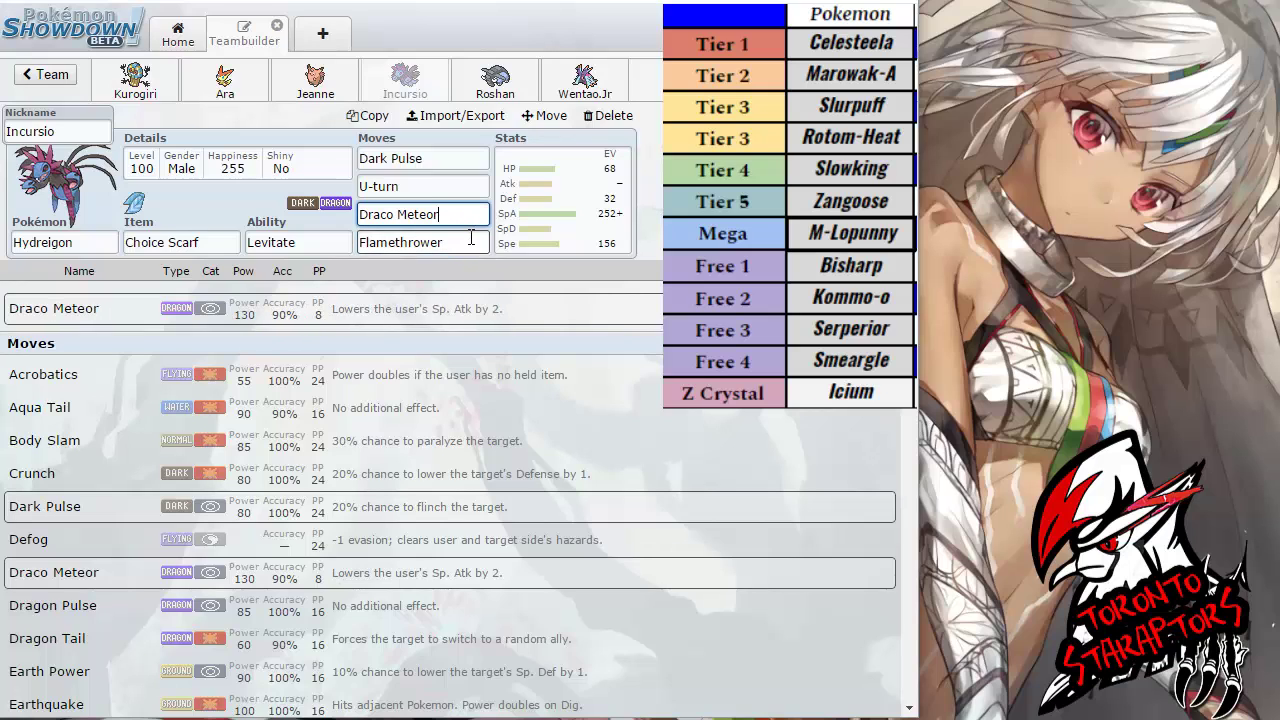
pyautogui.click(469, 244)
pyautogui.click(477, 217)
# - Review all four of Hydreigon's moves again from Dark Pulse to Flamethrower and back up to U-turn
pyautogui.click(476, 165)
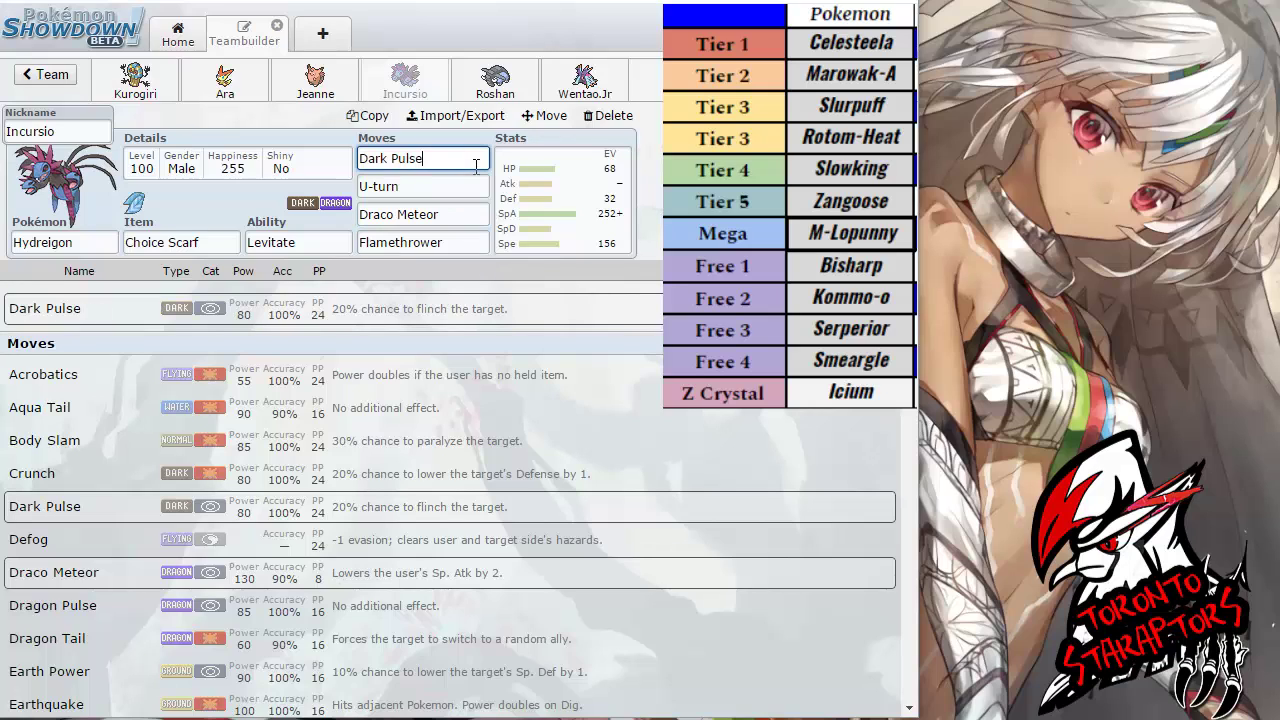
pyautogui.click(471, 189)
pyautogui.click(472, 215)
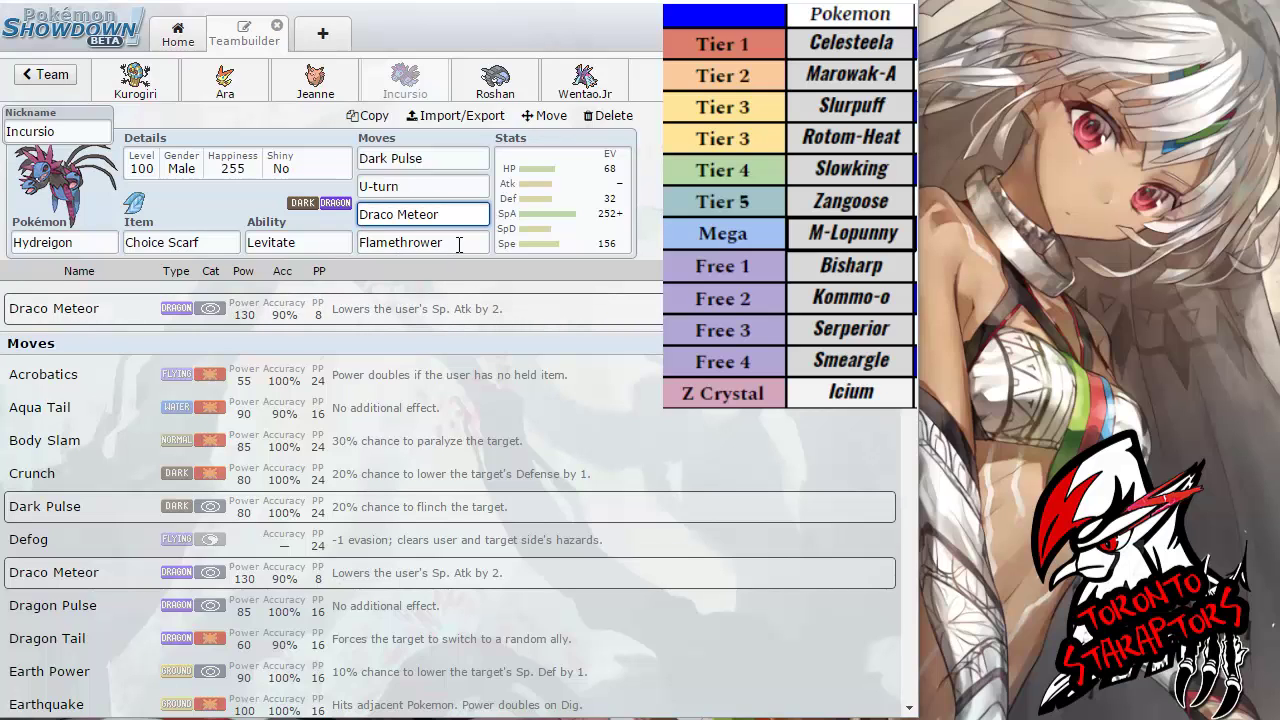
pyautogui.click(470, 242)
pyautogui.click(468, 214)
pyautogui.click(468, 183)
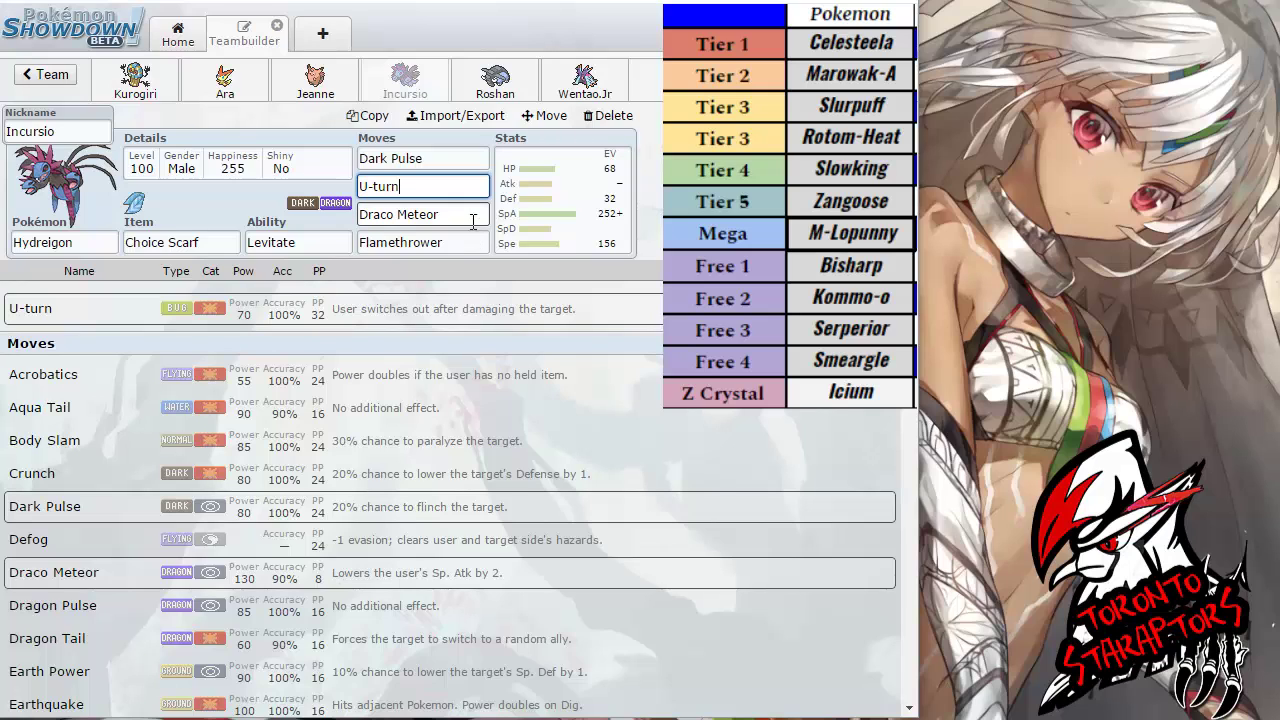
# - Compare Hydreigon's Draco Meteor with U-turn and Flamethrower, finishing on Flamethrower
pyautogui.click(471, 215)
pyautogui.press('Tab')
pyautogui.click(471, 214)
pyautogui.click(471, 188)
pyautogui.click(469, 234)
pyautogui.click(463, 215)
pyautogui.click(470, 242)
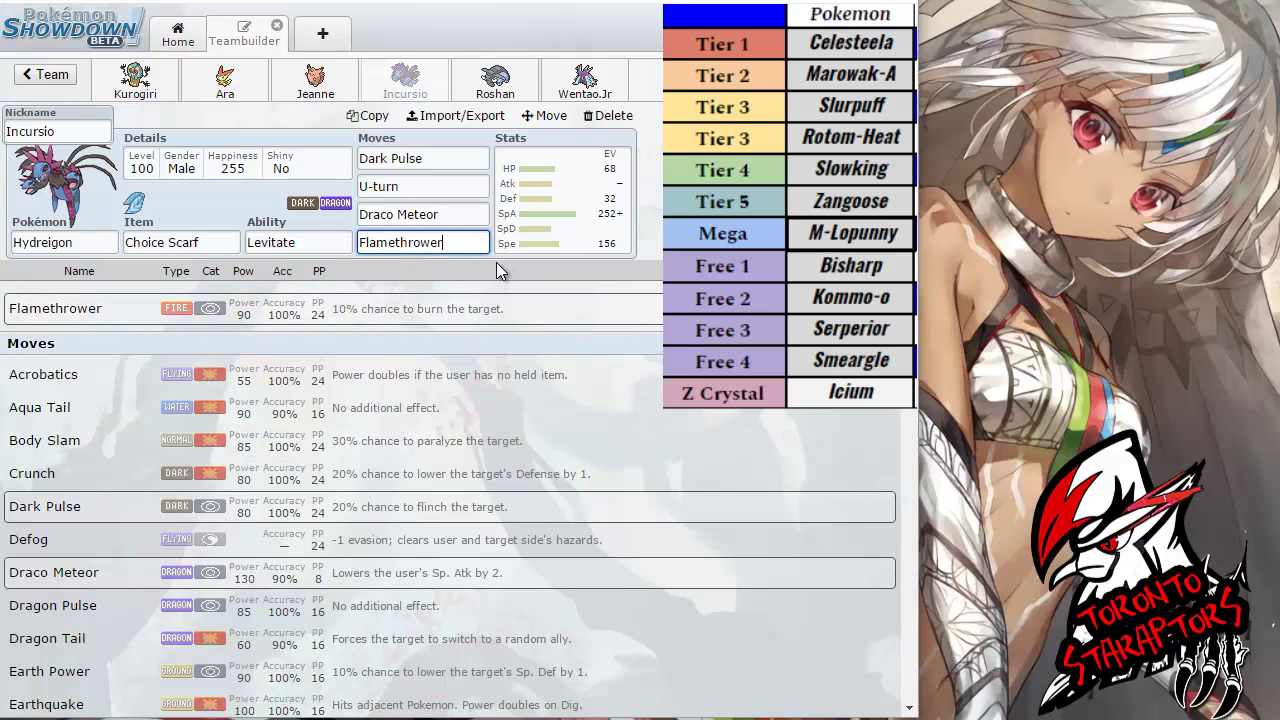
# - Weigh Hydreigon's Draco Meteor against Flamethrower by their power, accuracy and effects
pyautogui.click(457, 222)
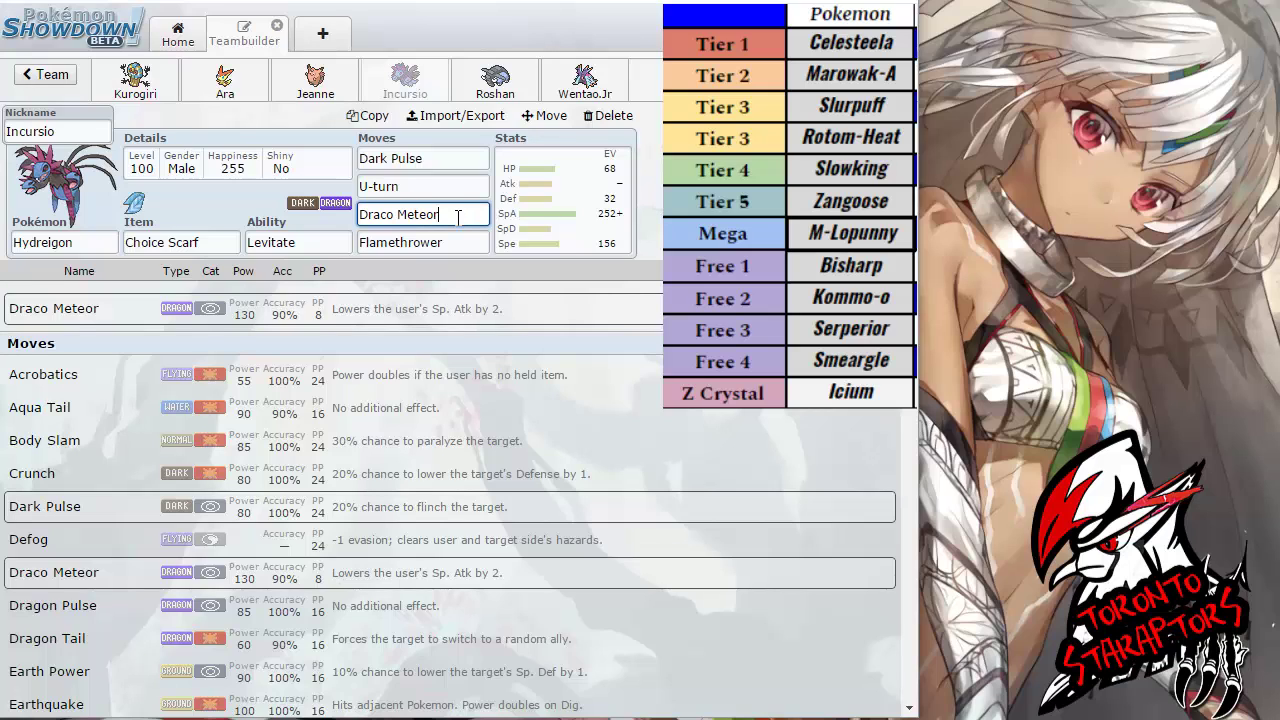
pyautogui.click(470, 236)
pyautogui.click(466, 222)
pyautogui.click(470, 236)
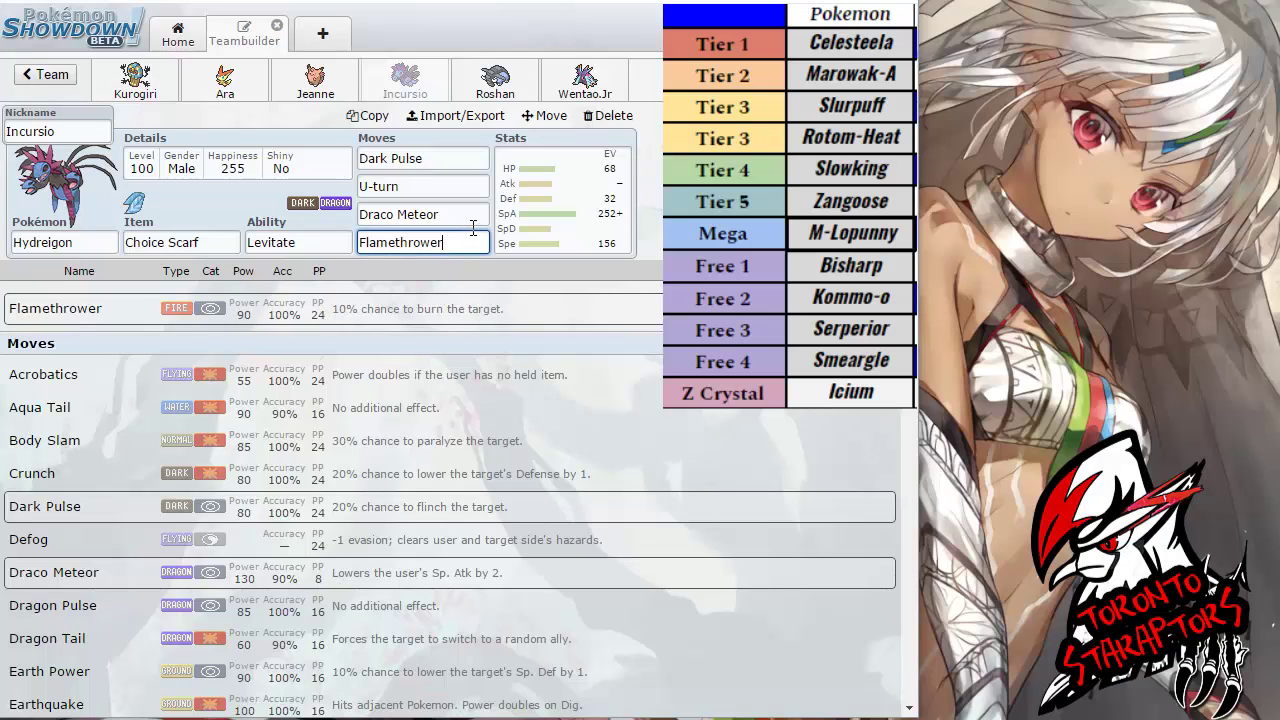
pyautogui.click(471, 216)
pyautogui.click(472, 236)
pyautogui.click(471, 218)
pyautogui.click(472, 236)
pyautogui.click(472, 224)
pyautogui.click(475, 237)
pyautogui.click(470, 217)
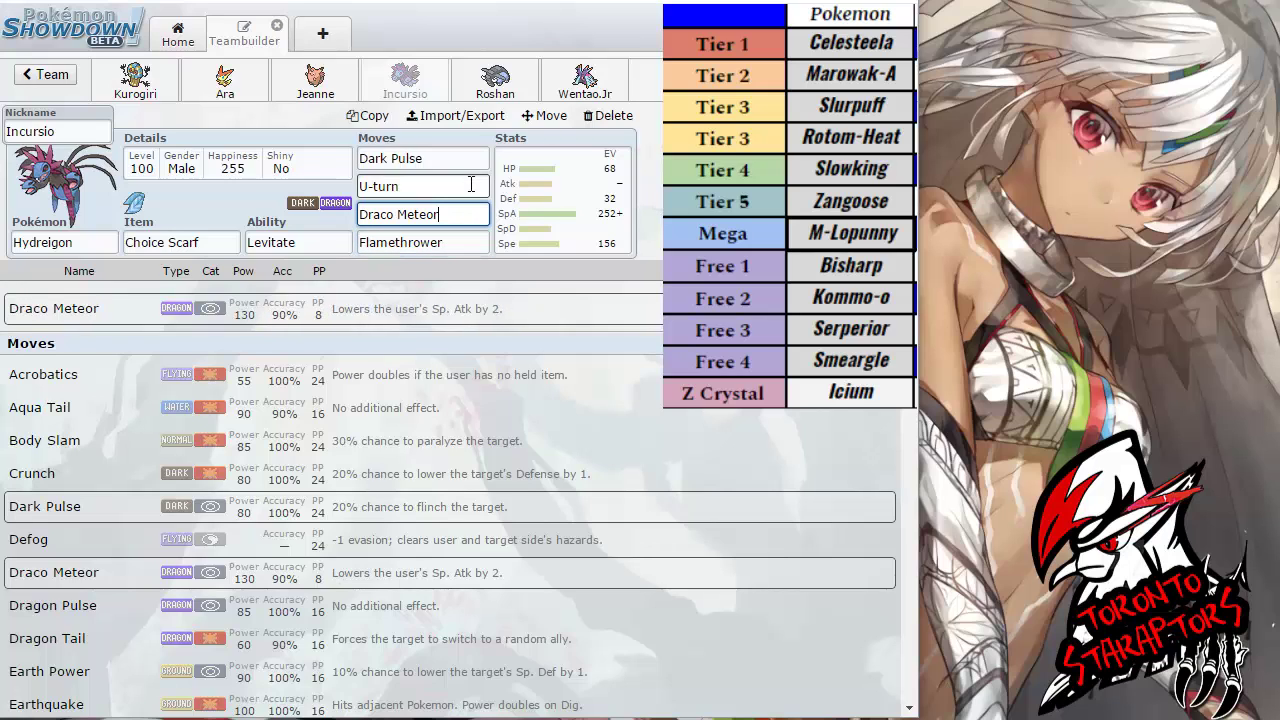
# - Check Hydreigon's U-turn entry against Dark Pulse
pyautogui.click(471, 184)
pyautogui.click(474, 161)
pyautogui.click(474, 186)
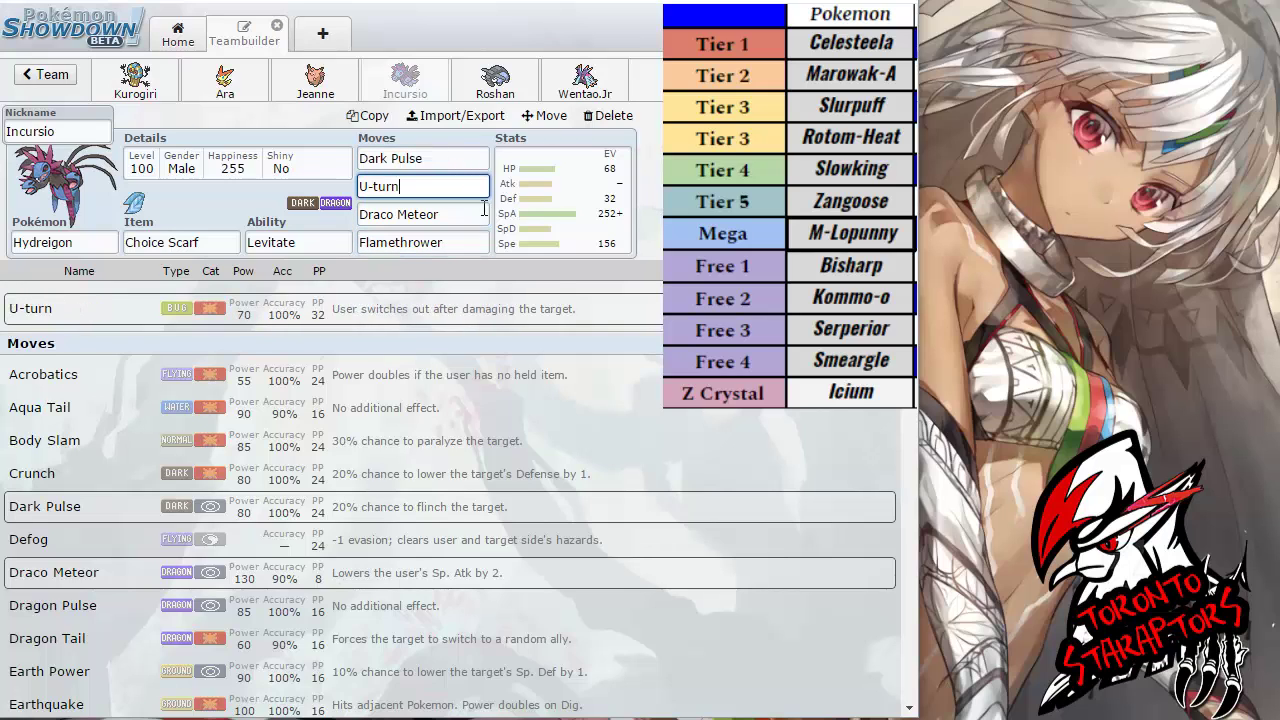
# - Open Toxapex's set and examine its nickname, Rockium Z item and Regenerator ability
pyautogui.click(495, 80)
pyautogui.click(612, 88)
pyautogui.click(84, 130)
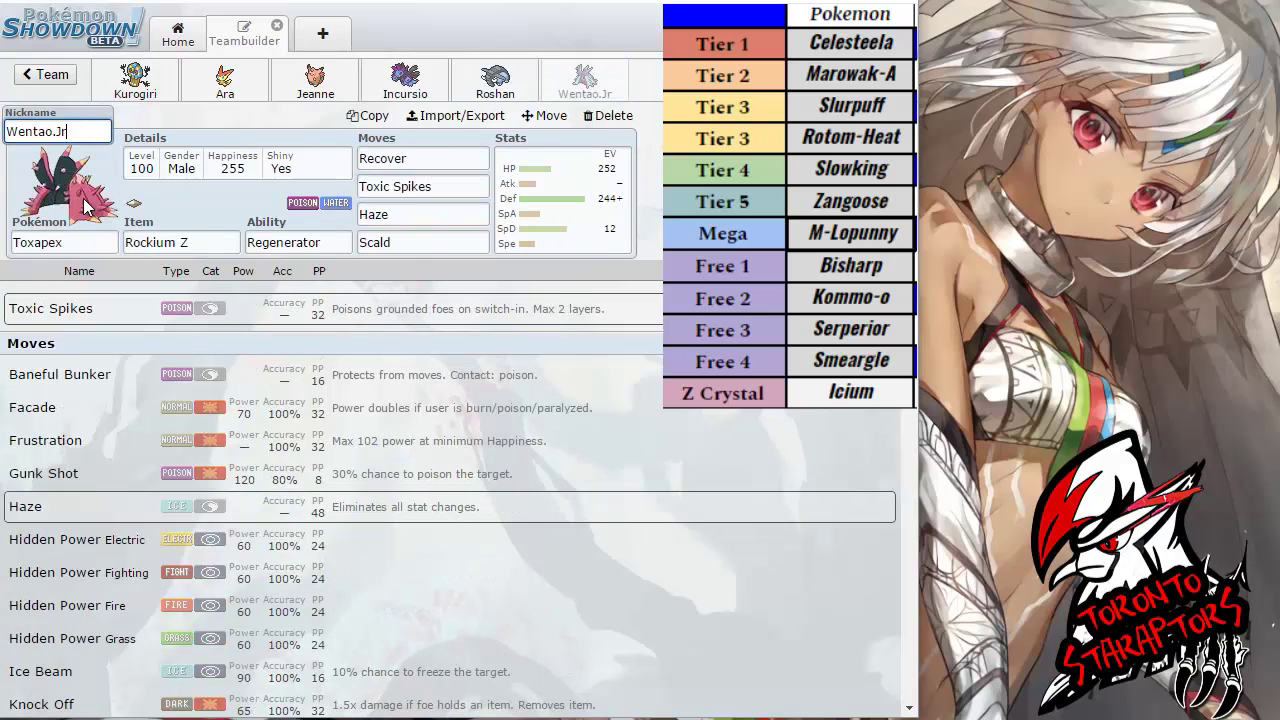
pyautogui.click(91, 237)
pyautogui.click(148, 241)
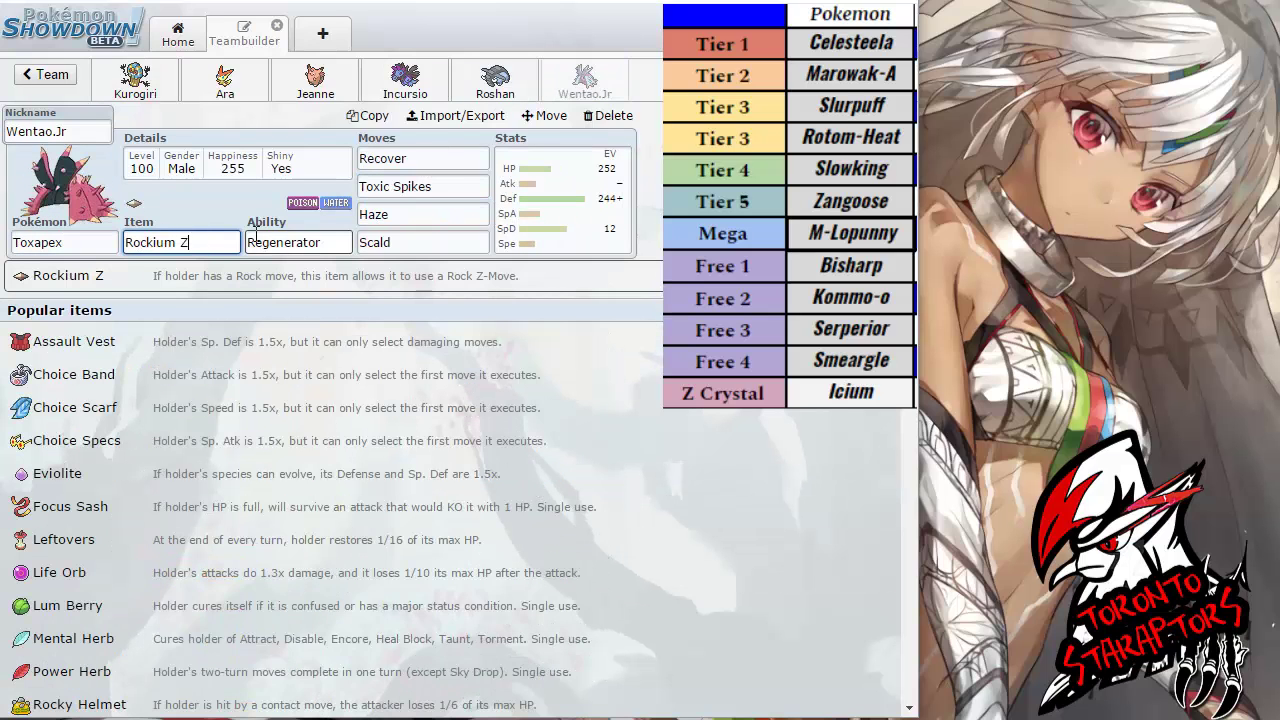
pyautogui.click(311, 243)
pyautogui.click(166, 244)
pyautogui.click(284, 240)
# - Go through Toxapex's four moves in order: Recover, Toxic Spikes, Haze and Scald
pyautogui.click(409, 159)
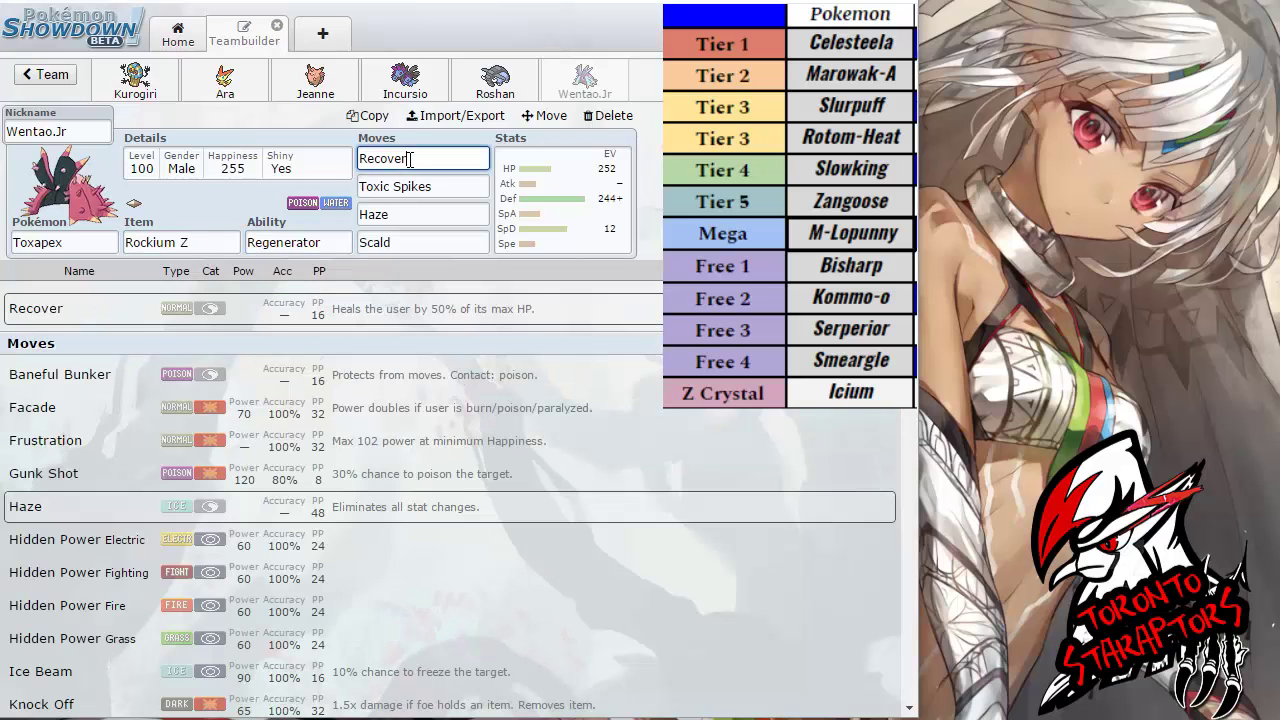
pyautogui.click(433, 186)
pyautogui.click(428, 188)
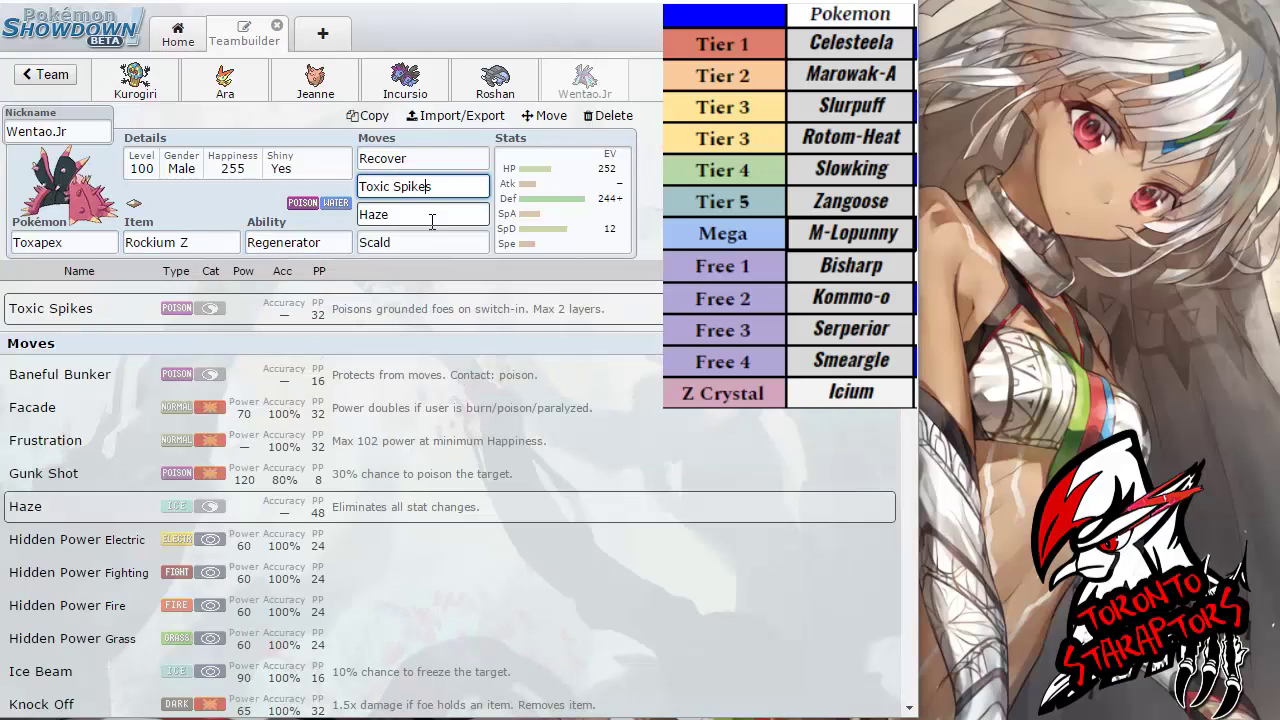
pyautogui.click(417, 224)
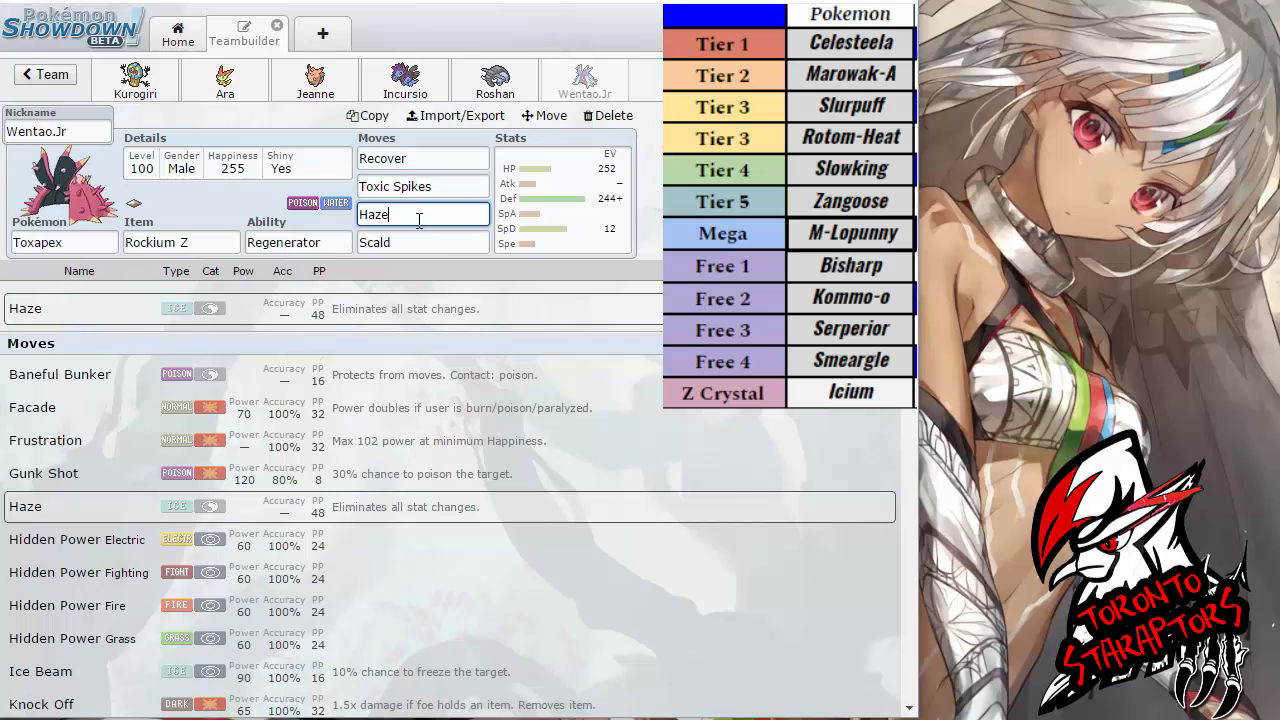
pyautogui.click(446, 242)
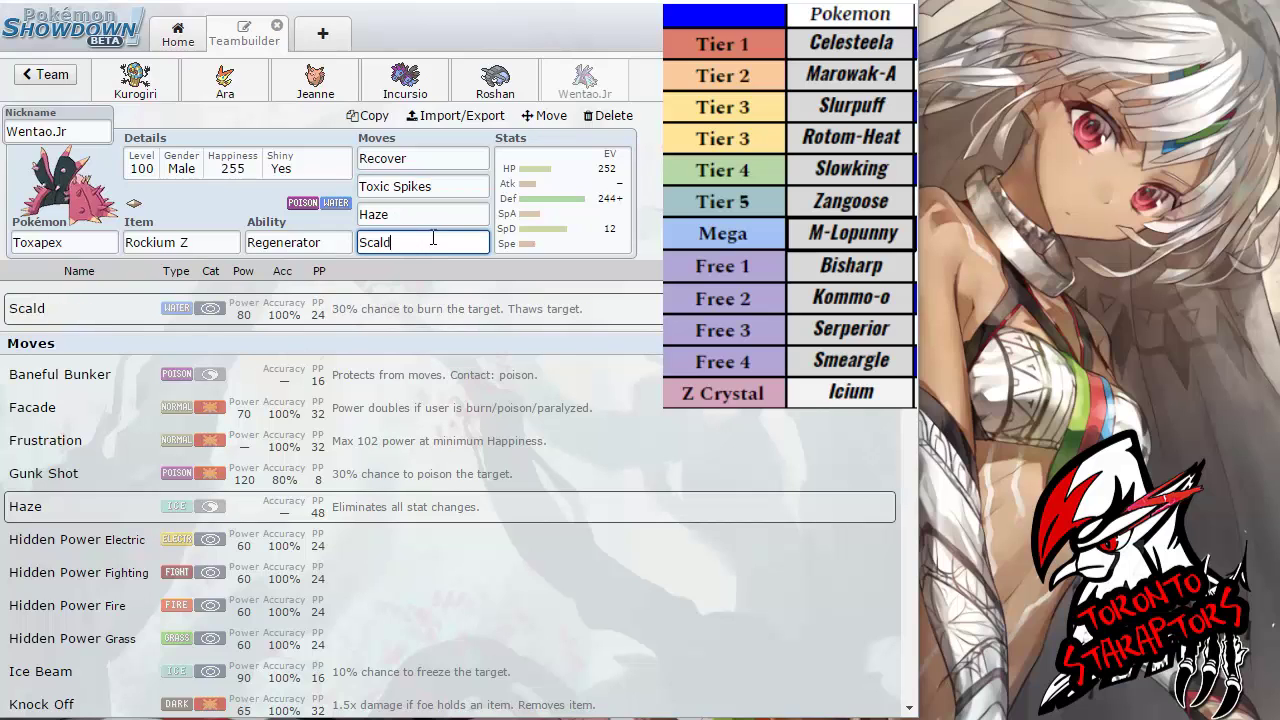
# - Compare Toxapex's Toxic Spikes and Haze entries repeatedly by their effects
pyautogui.click(447, 203)
pyautogui.click(446, 197)
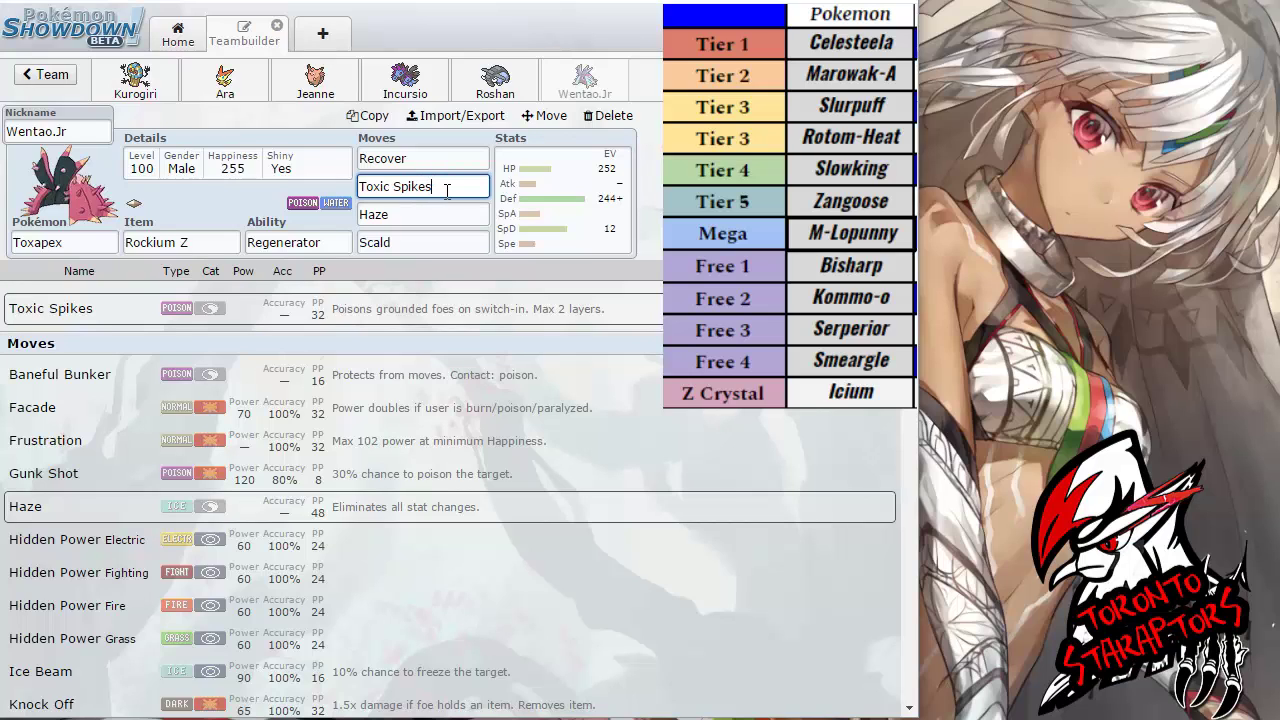
pyautogui.click(449, 214)
pyautogui.click(447, 190)
pyautogui.click(450, 214)
pyautogui.click(457, 185)
pyautogui.click(443, 209)
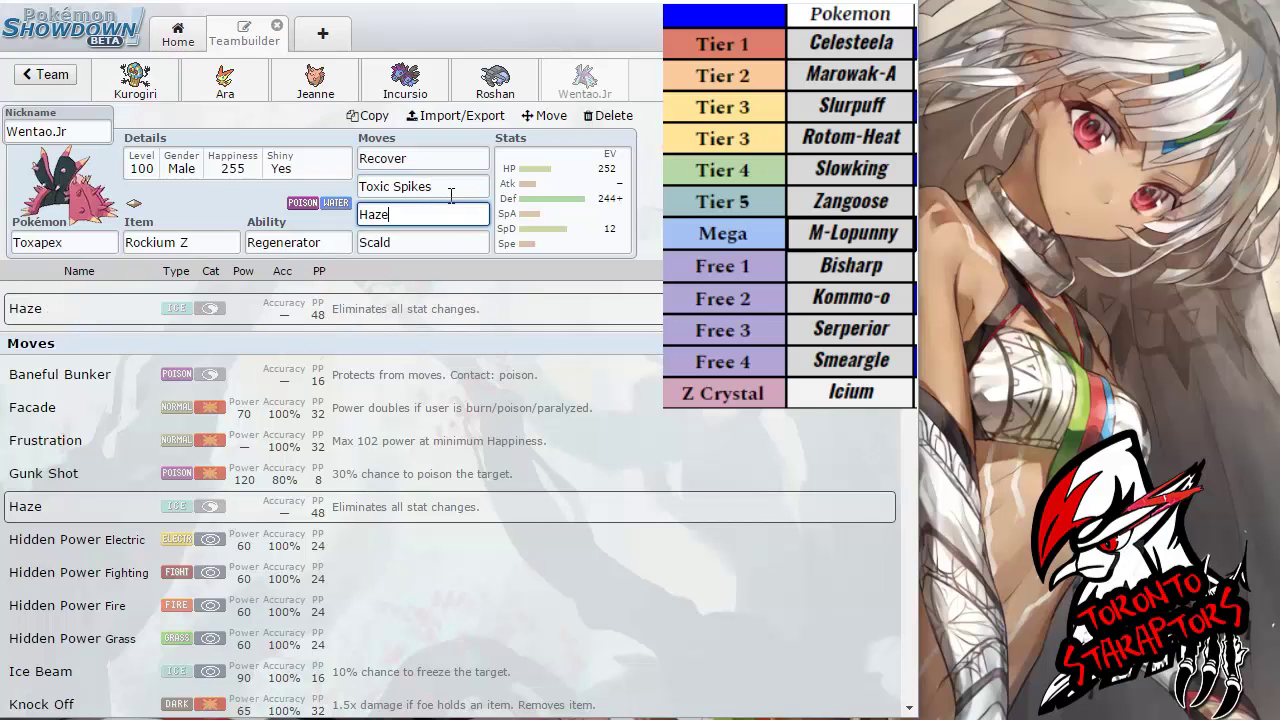
pyautogui.click(451, 192)
pyautogui.click(448, 216)
pyautogui.click(456, 189)
pyautogui.click(450, 214)
pyautogui.click(460, 188)
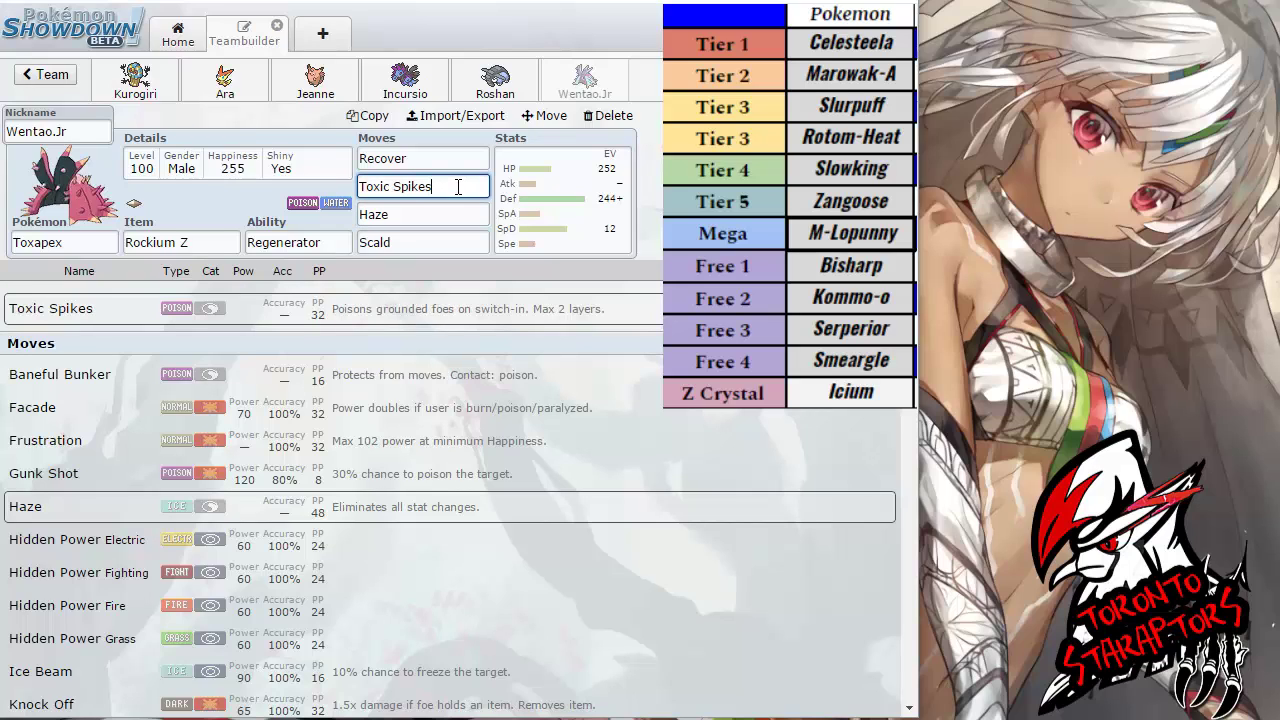
pyautogui.press('Tab')
pyautogui.click(460, 190)
pyautogui.click(463, 200)
pyautogui.click(460, 190)
pyautogui.click(460, 212)
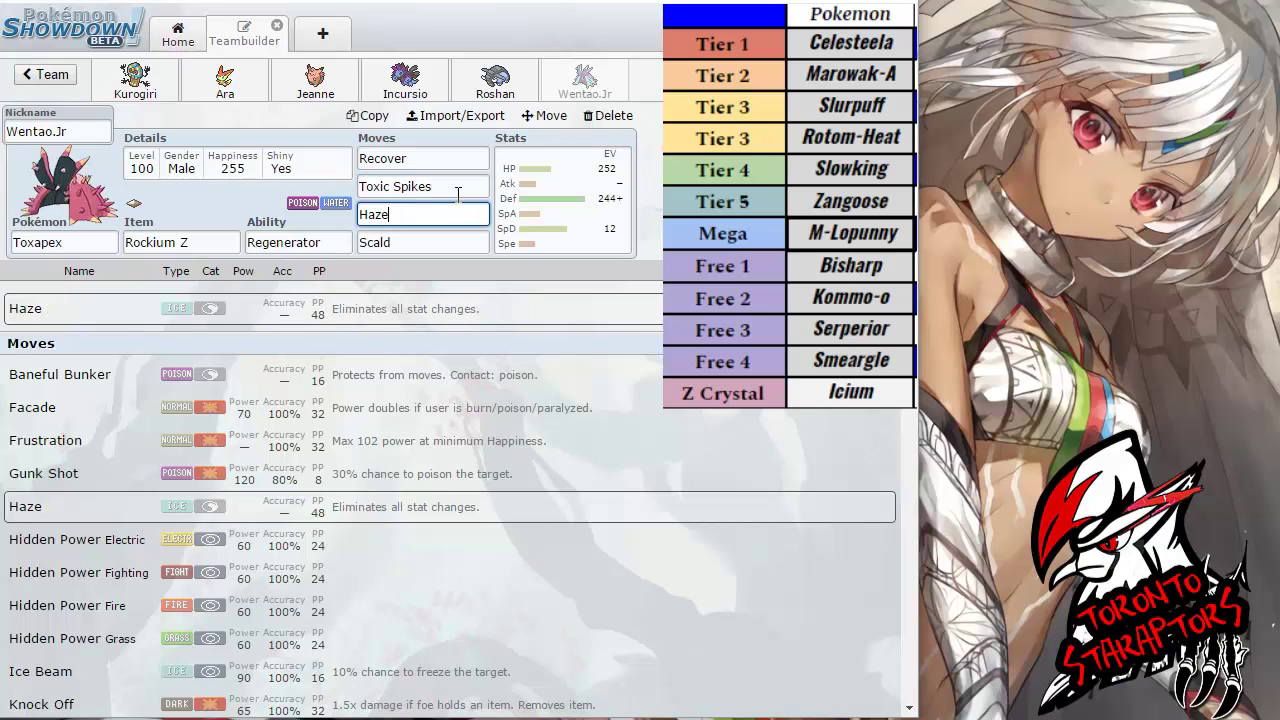
pyautogui.click(456, 189)
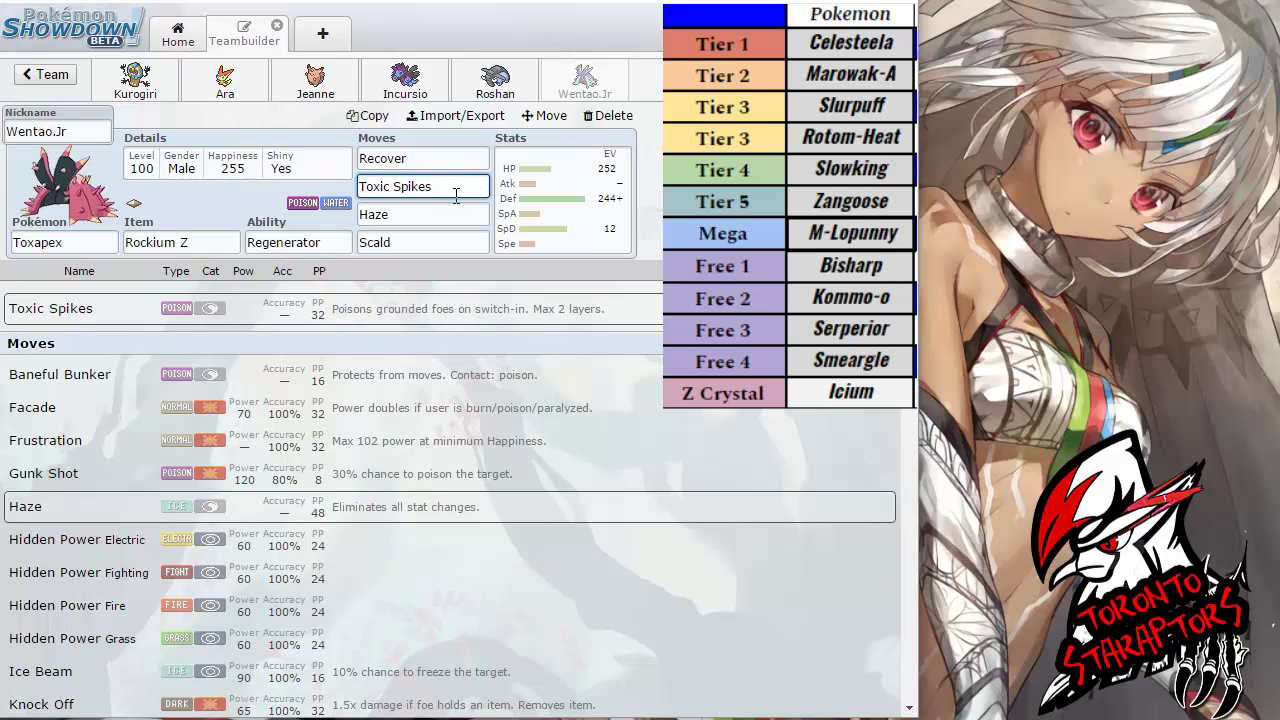
# - Check Toxapex's Haze and Toxic Spikes entries again, along with Scald and Recover
pyautogui.click(457, 212)
pyautogui.click(452, 189)
pyautogui.click(437, 222)
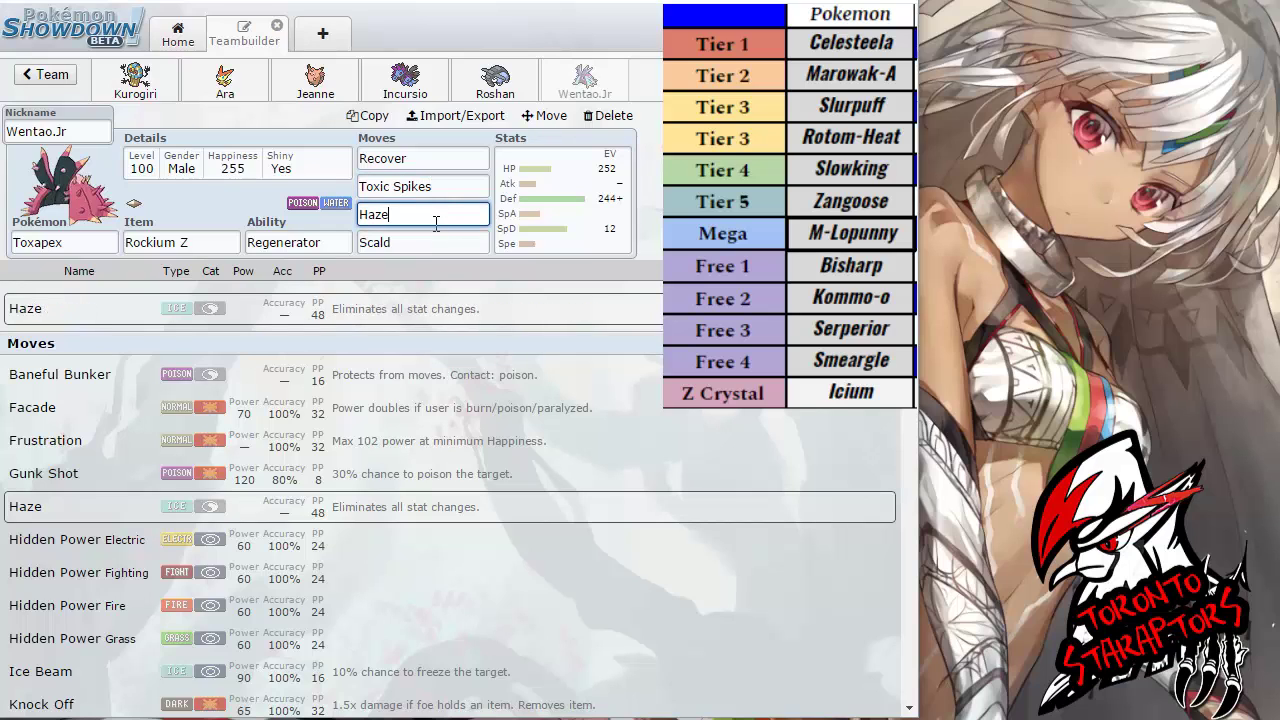
pyautogui.click(417, 240)
pyautogui.click(421, 216)
pyautogui.click(439, 152)
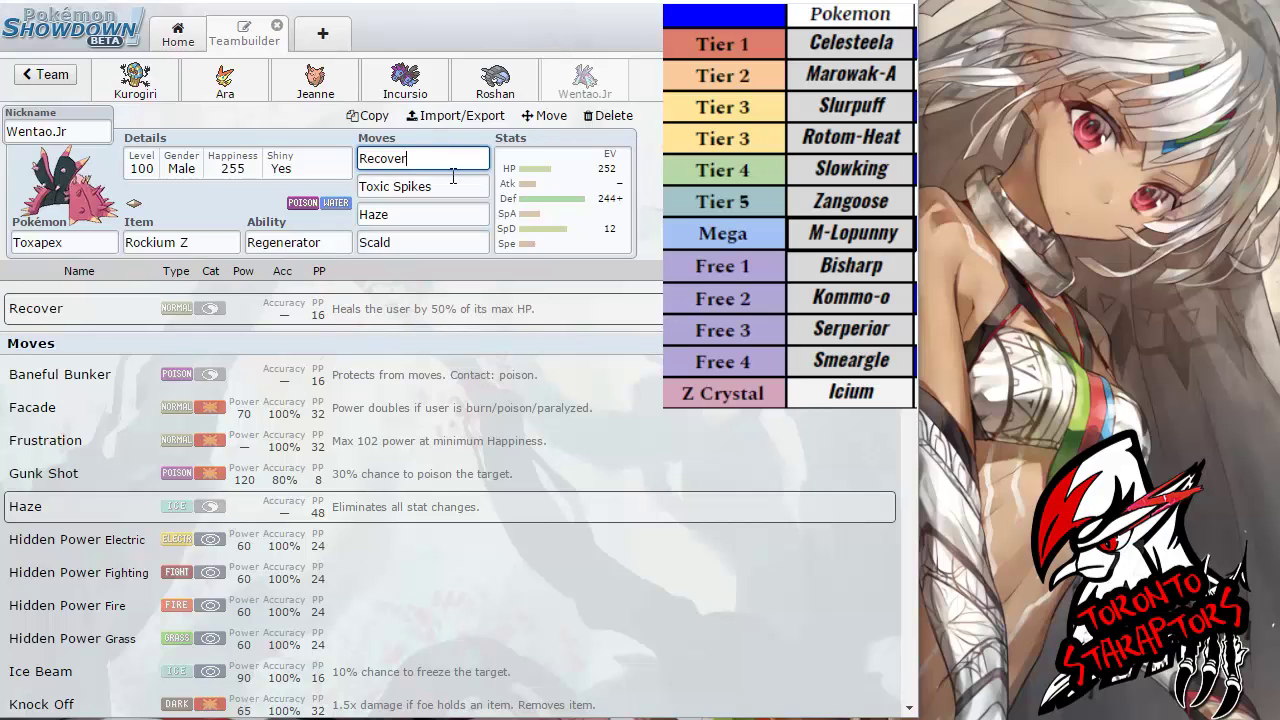
pyautogui.click(480, 246)
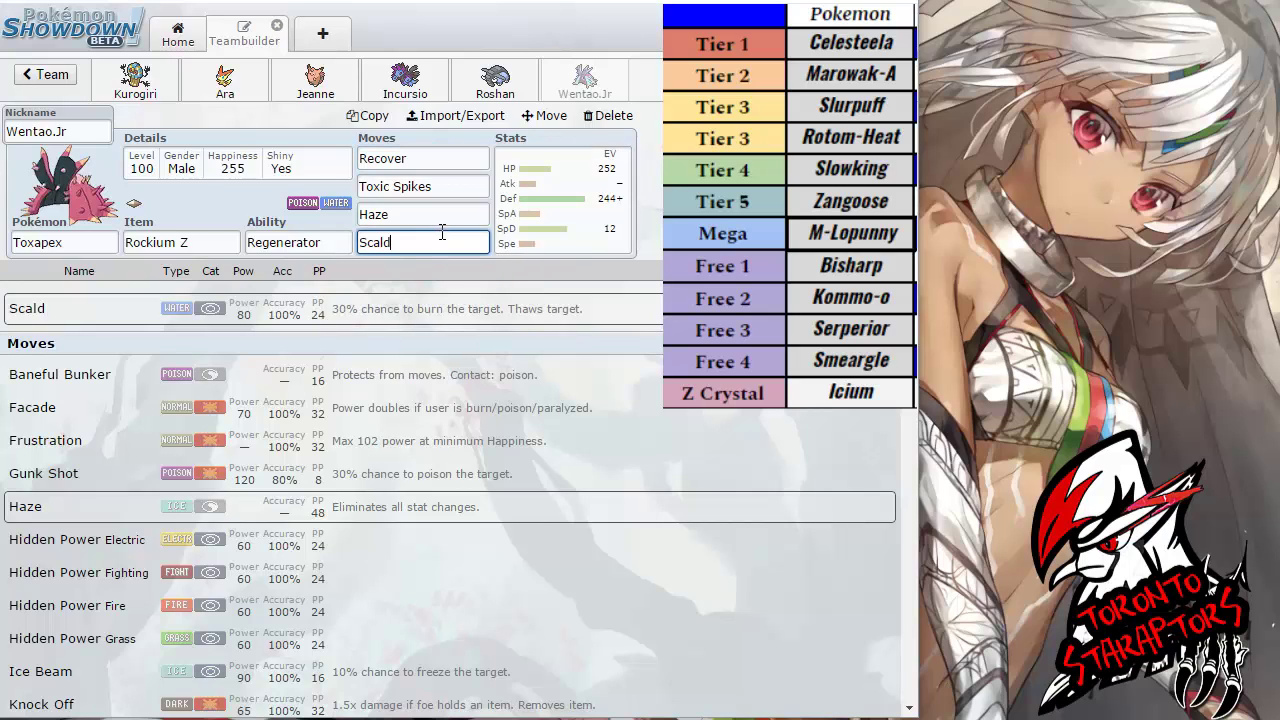
# - Examine Toxapex's EV spread and nature alongside its Rockium Z item
pyautogui.click(575, 240)
pyautogui.click(168, 243)
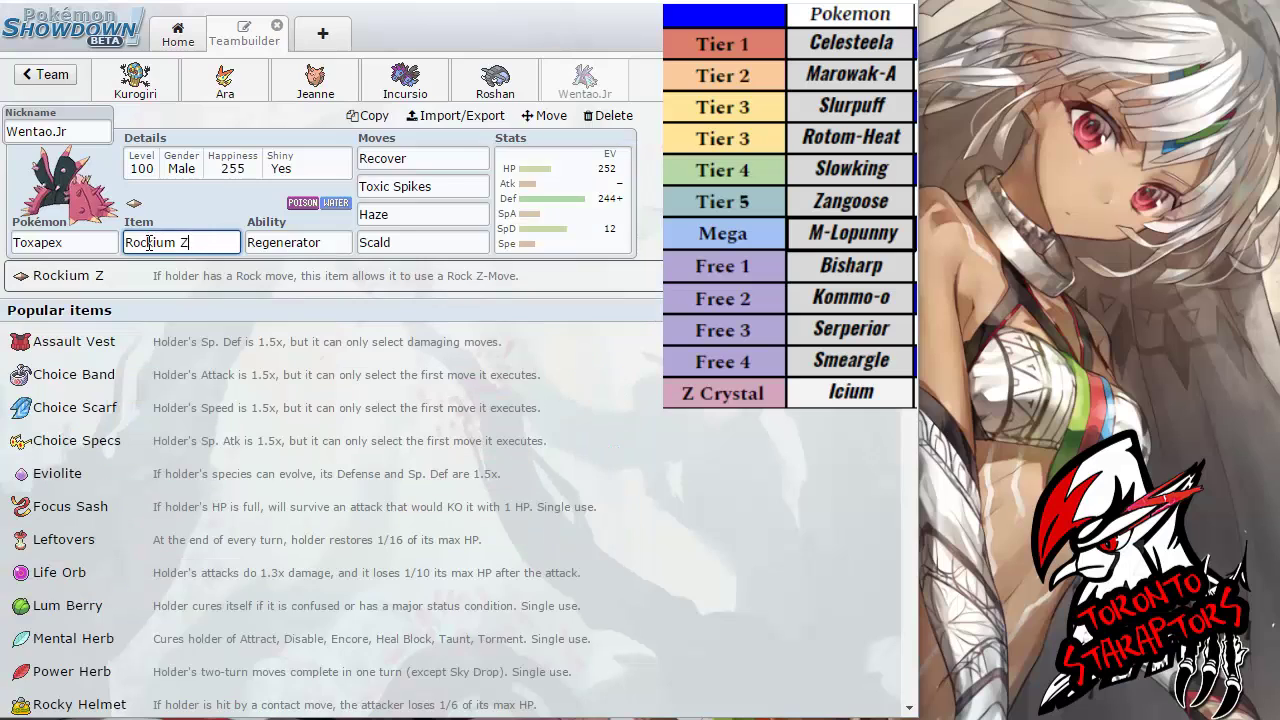
pyautogui.click(567, 178)
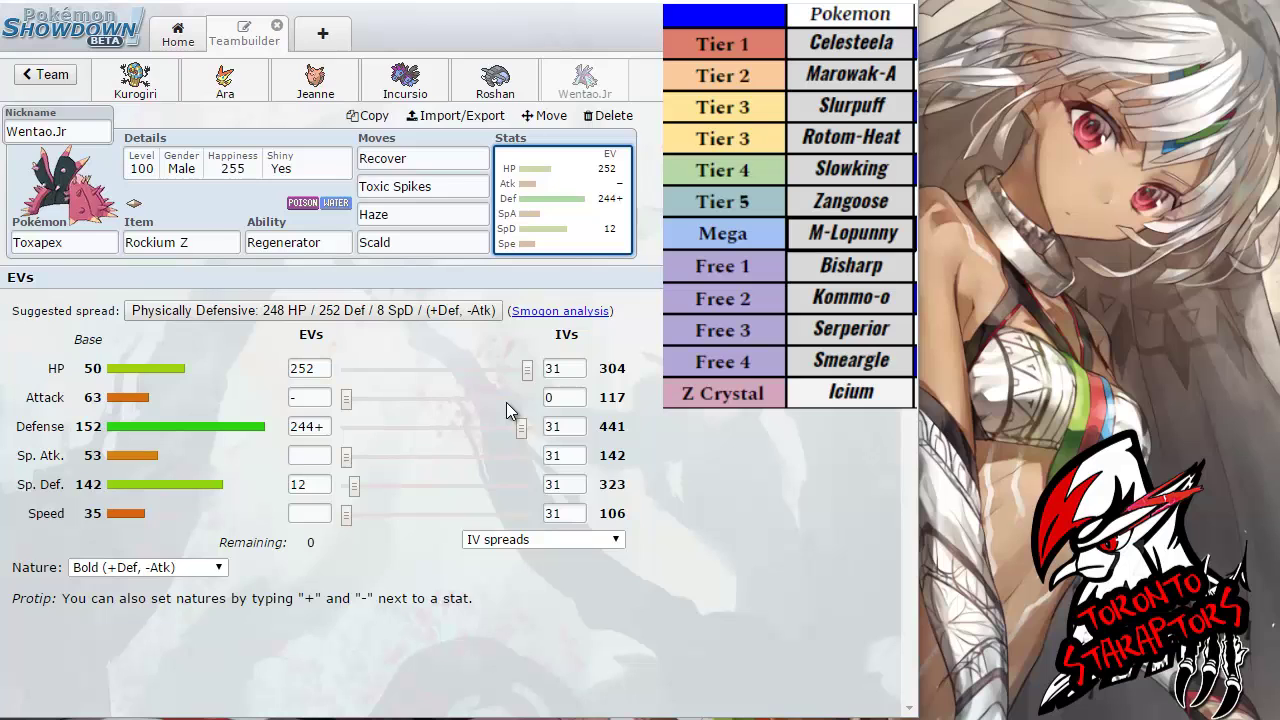
pyautogui.click(165, 247)
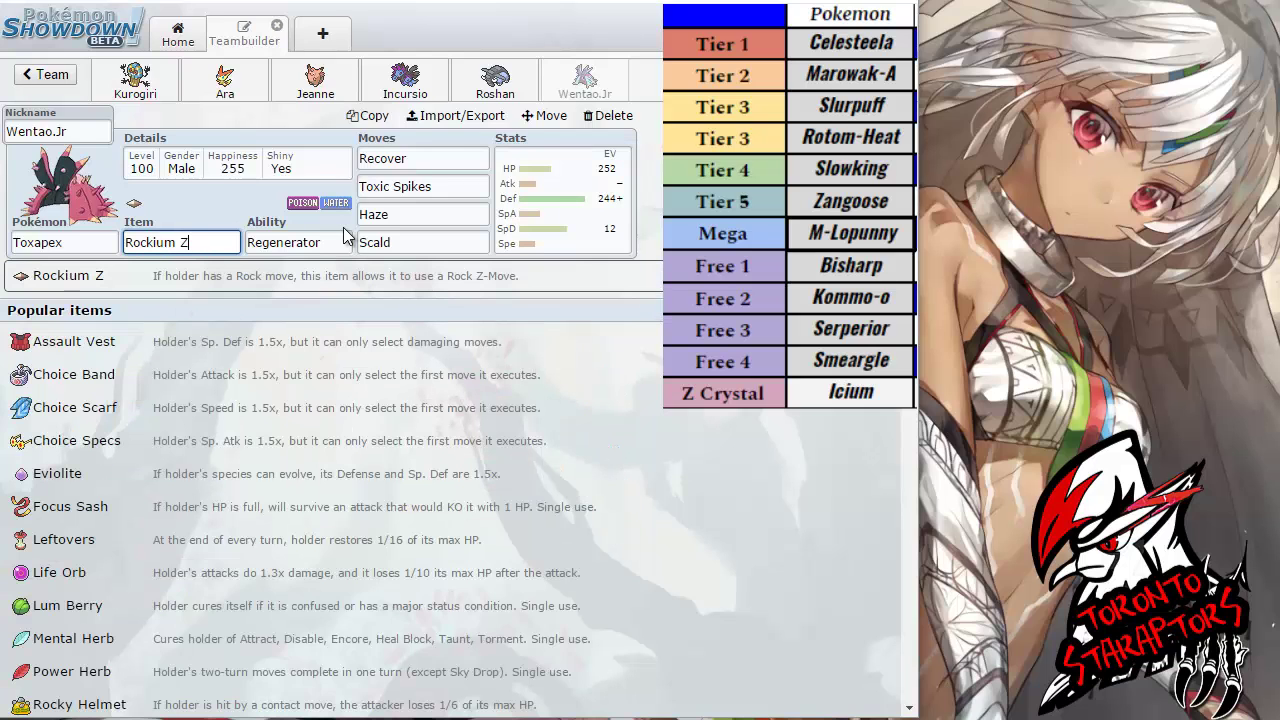
pyautogui.click(390, 242)
pyautogui.click(220, 246)
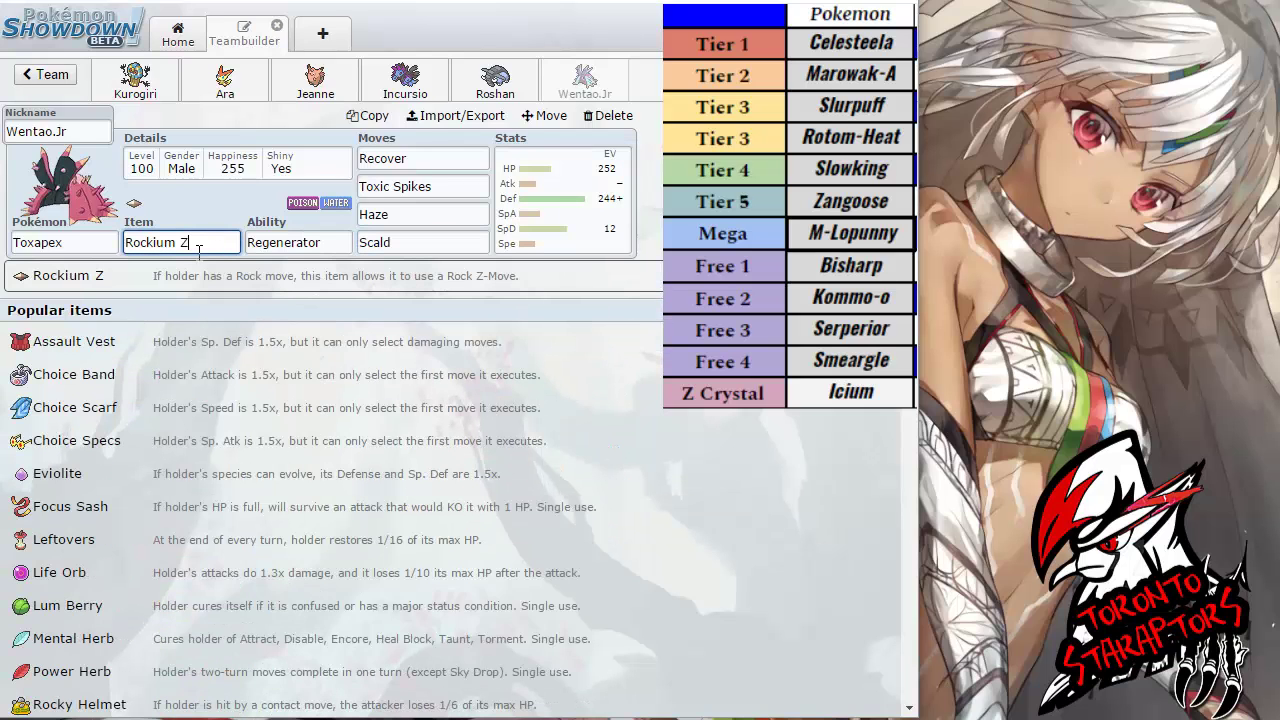
# - Check Toxapex's Rockium Z item and Regenerator ability against its Scald and Haze moves
pyautogui.click(91, 245)
pyautogui.click(154, 245)
pyautogui.click(420, 244)
pyautogui.click(225, 244)
pyautogui.click(425, 215)
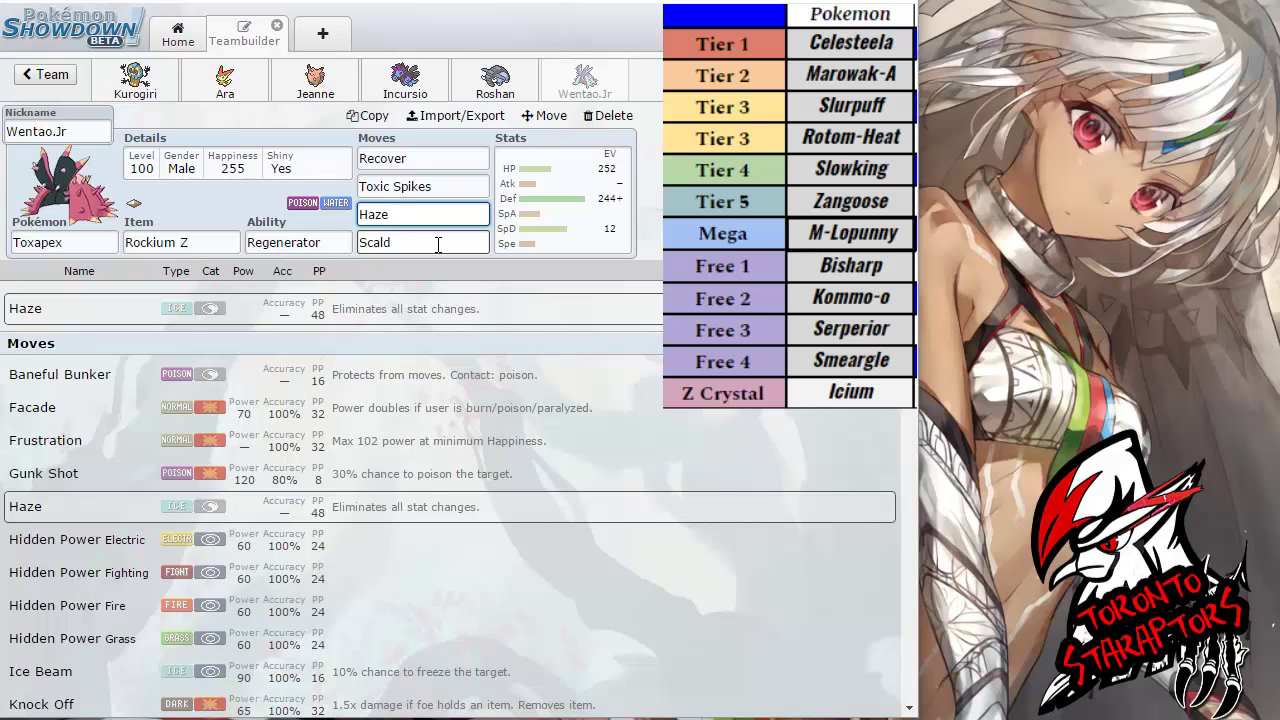
pyautogui.click(436, 240)
pyautogui.click(190, 245)
pyautogui.click(295, 243)
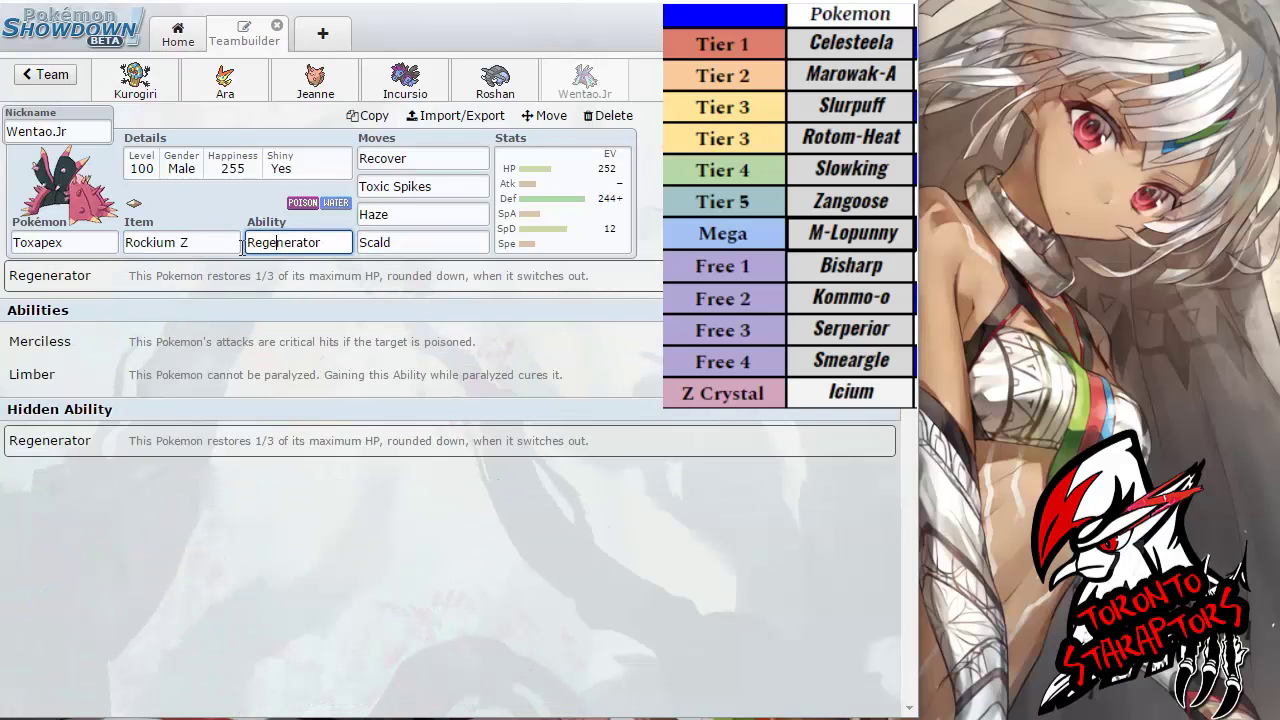
pyautogui.click(185, 243)
pyautogui.click(295, 243)
# - Compare Toxapex's Haze, Toxic Spikes and Scald entries by their effects
pyautogui.click(478, 218)
pyautogui.click(452, 242)
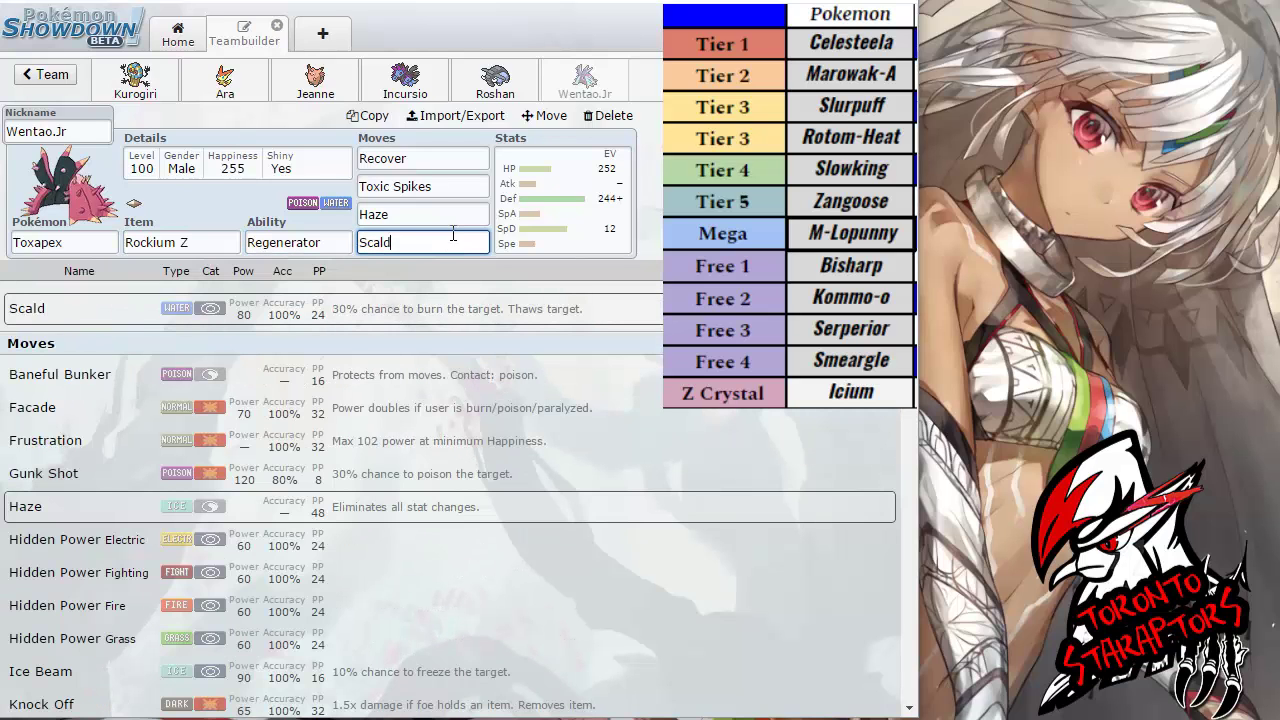
pyautogui.click(458, 218)
pyautogui.click(450, 186)
pyautogui.click(453, 215)
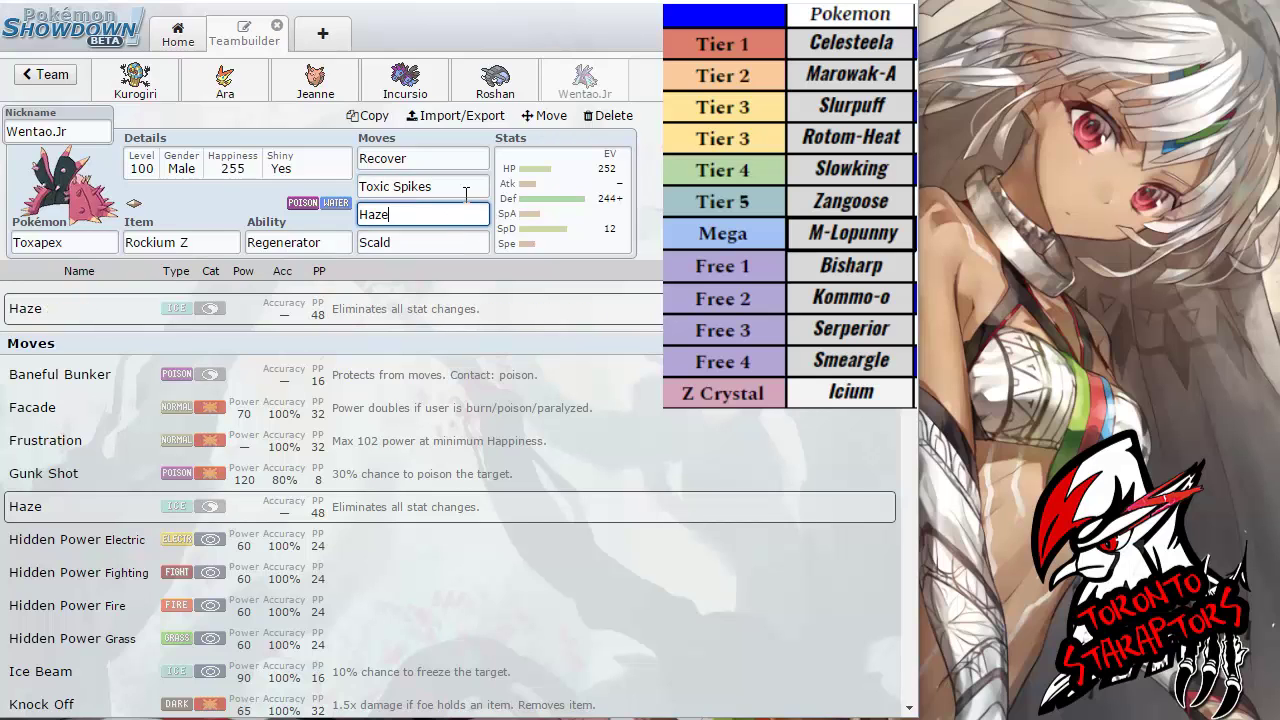
pyautogui.click(464, 190)
pyautogui.click(490, 248)
pyautogui.click(442, 215)
pyautogui.click(455, 187)
pyautogui.click(455, 212)
pyautogui.click(457, 188)
pyautogui.click(460, 242)
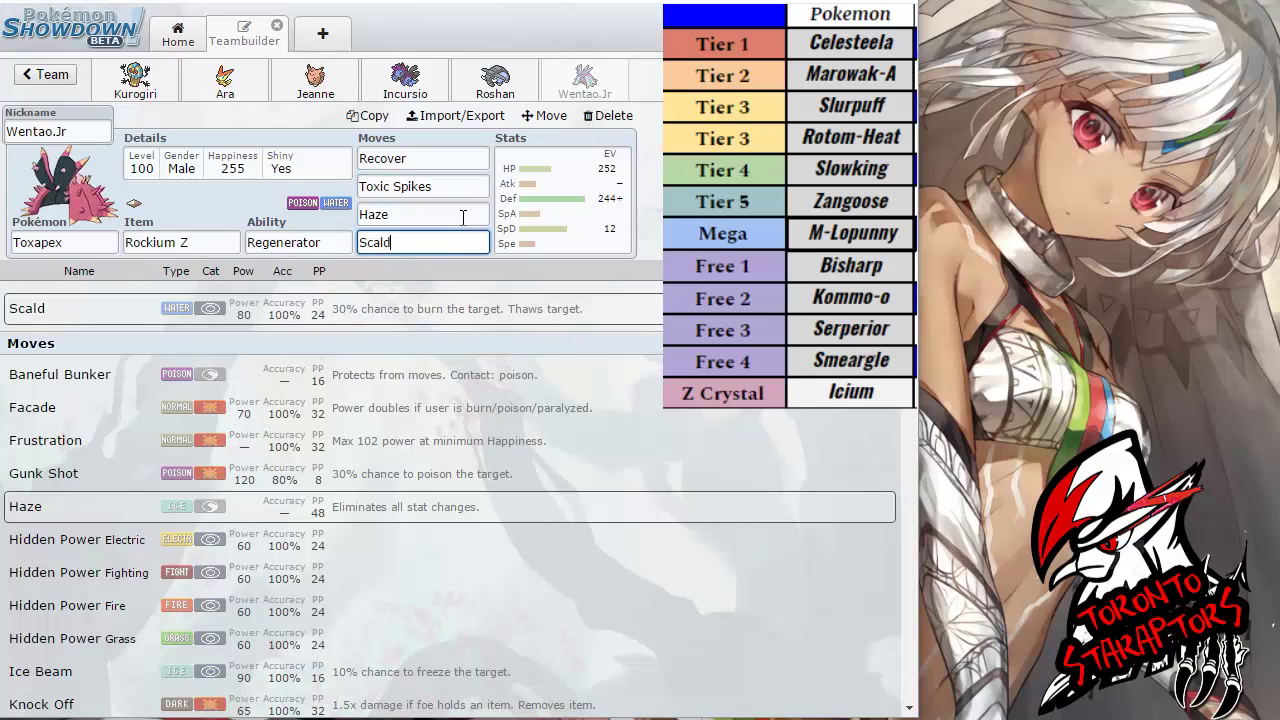
# - Review Toxapex's Haze and Toxic Spikes moves together with its EV spread
pyautogui.click(463, 217)
pyautogui.click(472, 188)
pyautogui.click(508, 215)
pyautogui.click(449, 215)
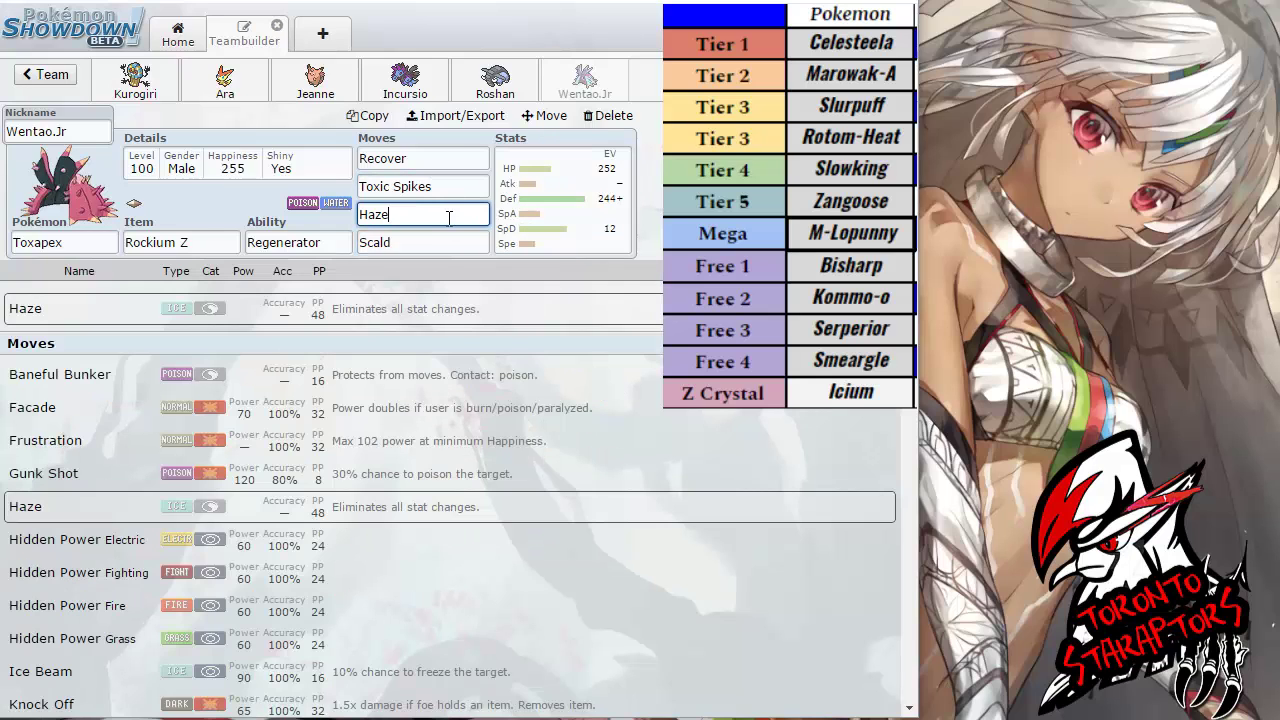
pyautogui.click(534, 237)
pyautogui.click(466, 213)
pyautogui.click(463, 187)
pyautogui.click(518, 210)
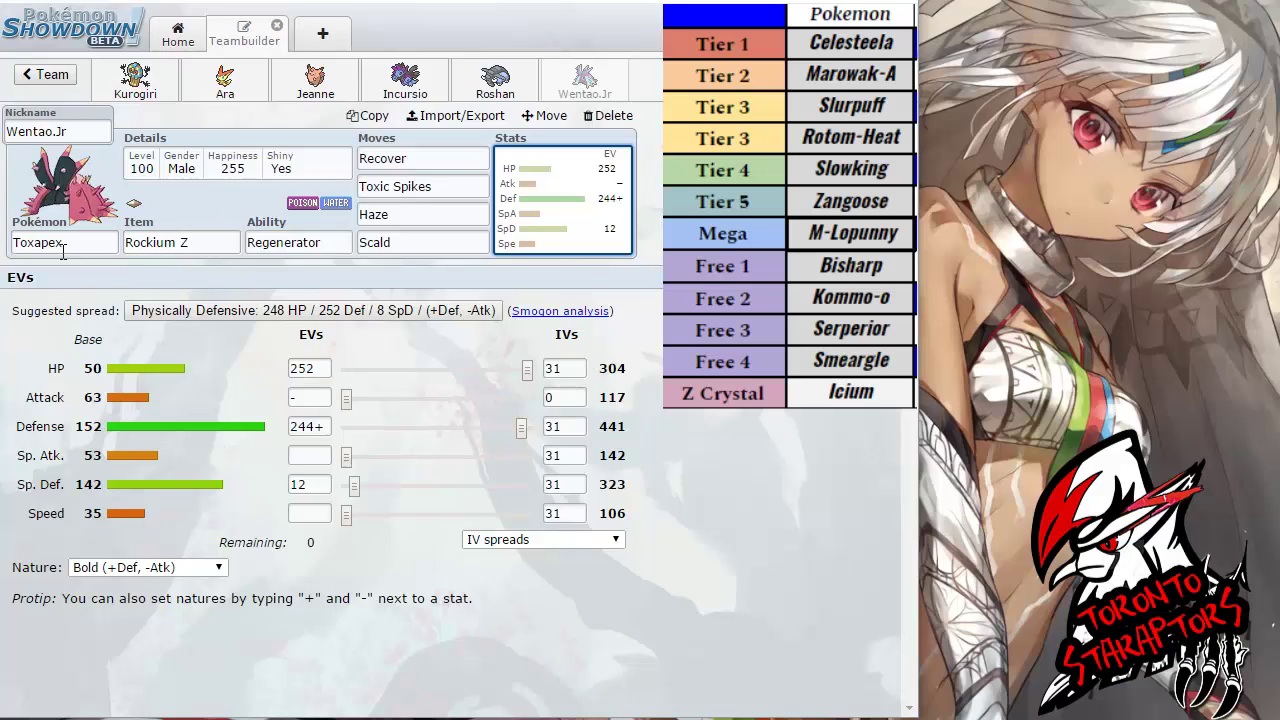
# - Examine Toxapex's Rockium Z item against its Toxic Spikes move and Regenerator ability
pyautogui.click(150, 242)
pyautogui.click(474, 185)
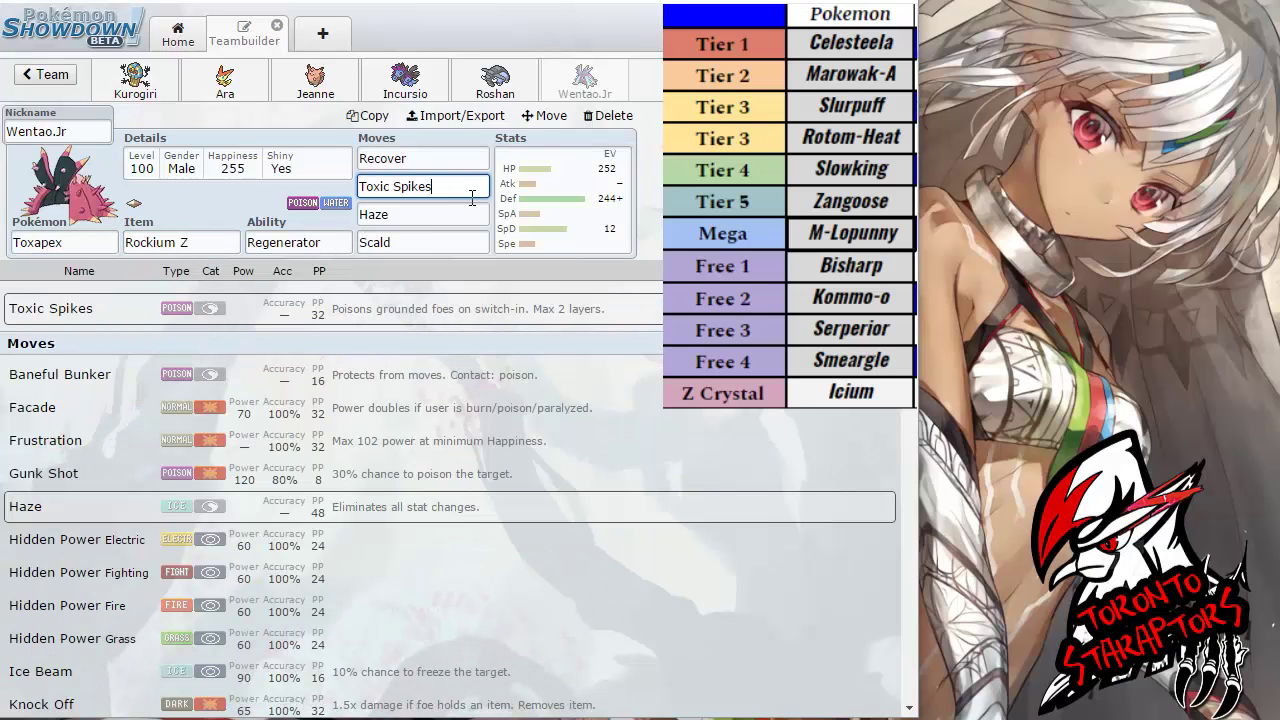
pyautogui.click(175, 242)
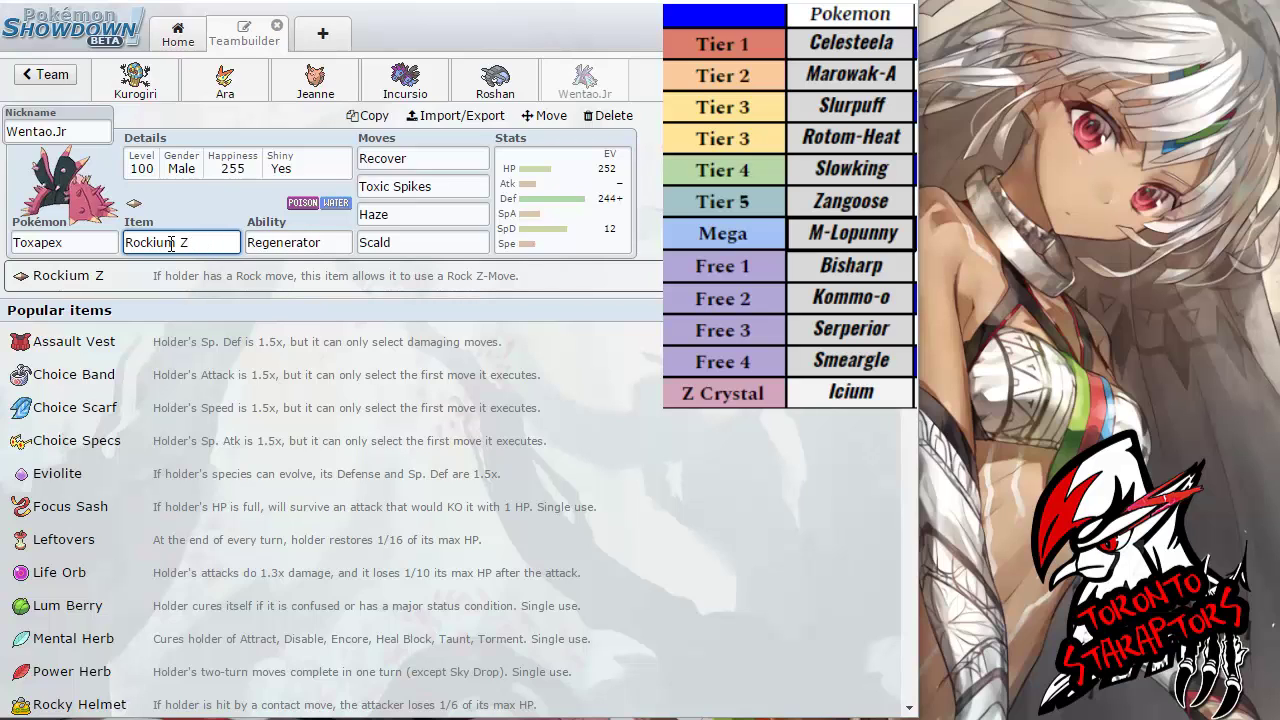
pyautogui.click(322, 240)
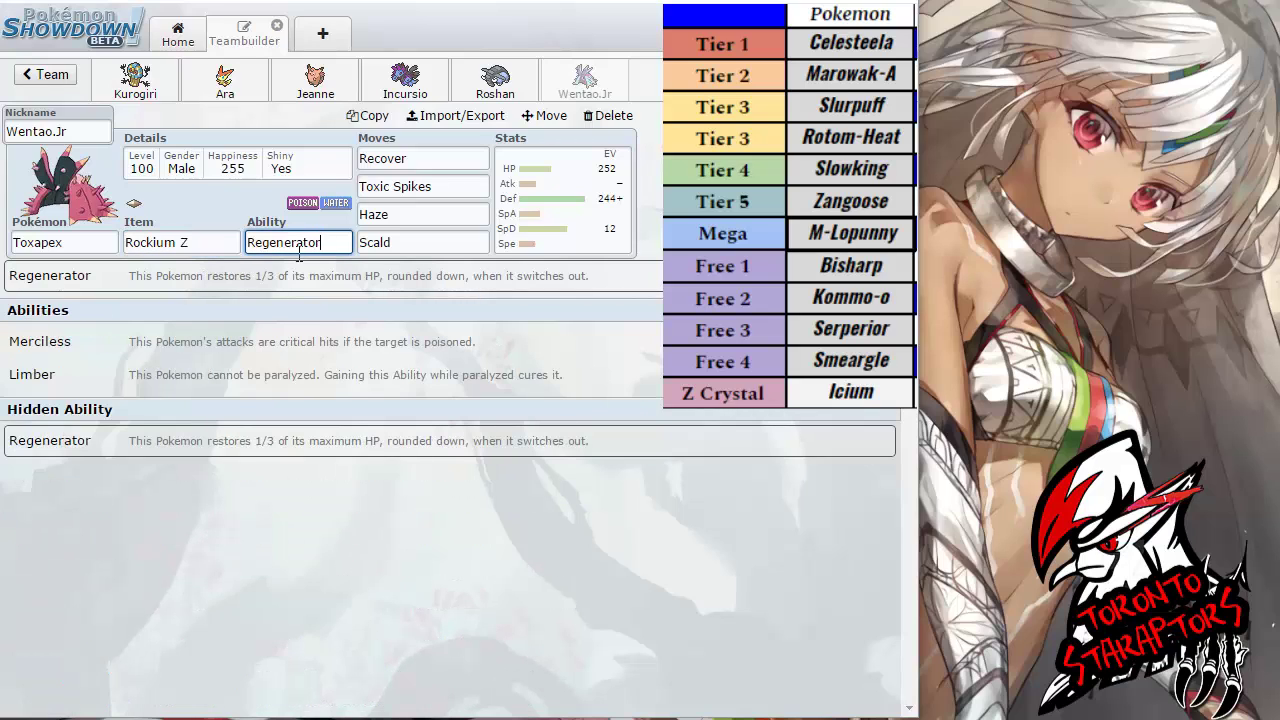
pyautogui.hotkey('shift', 'Tab')
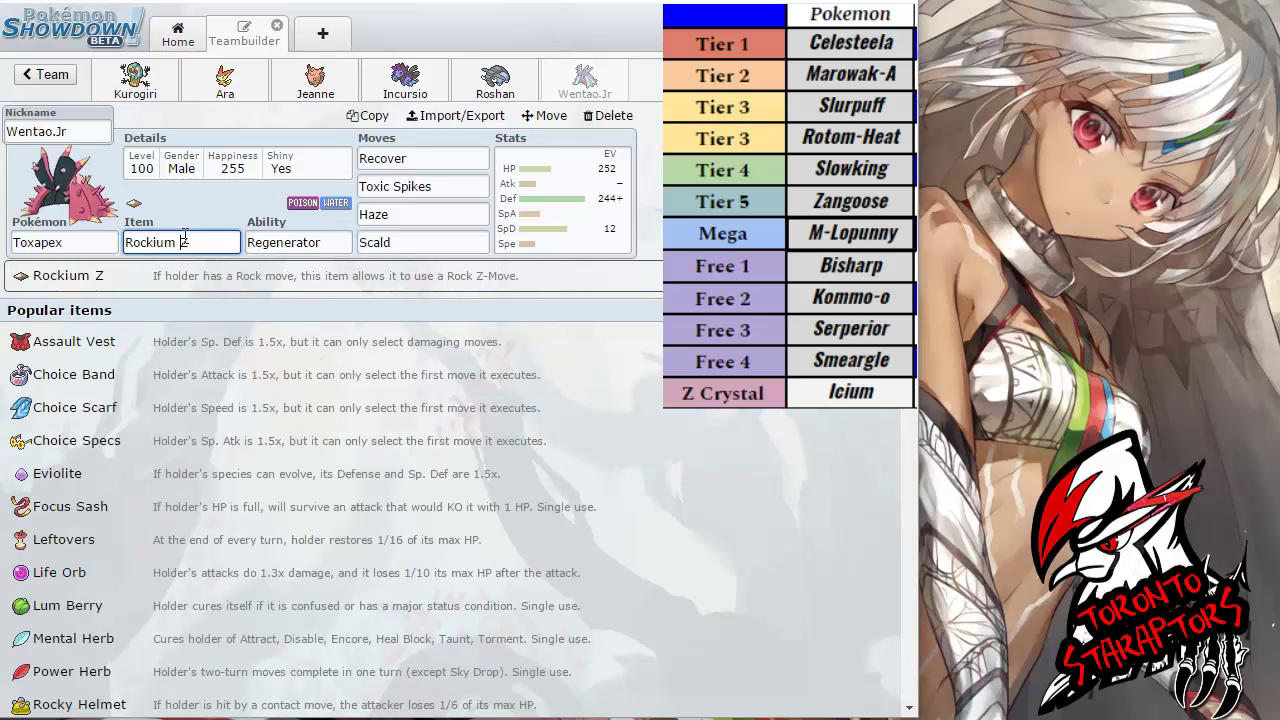
pyautogui.click(299, 236)
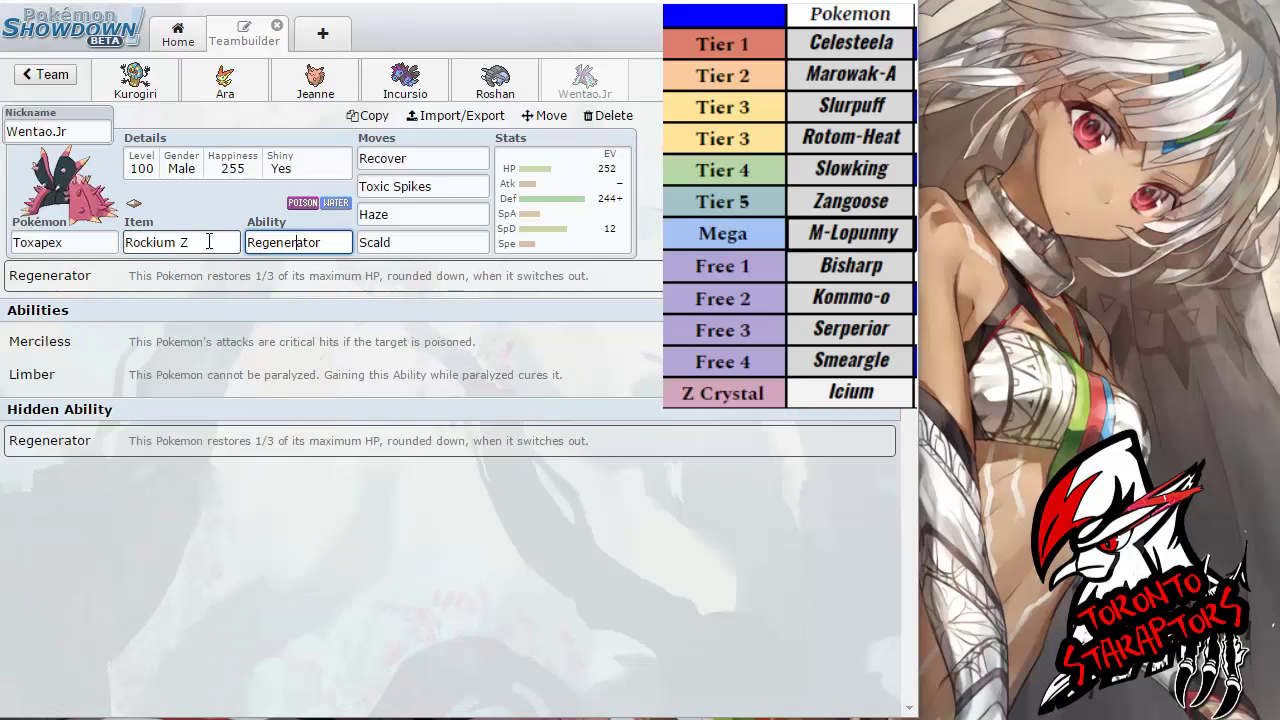
pyautogui.click(210, 241)
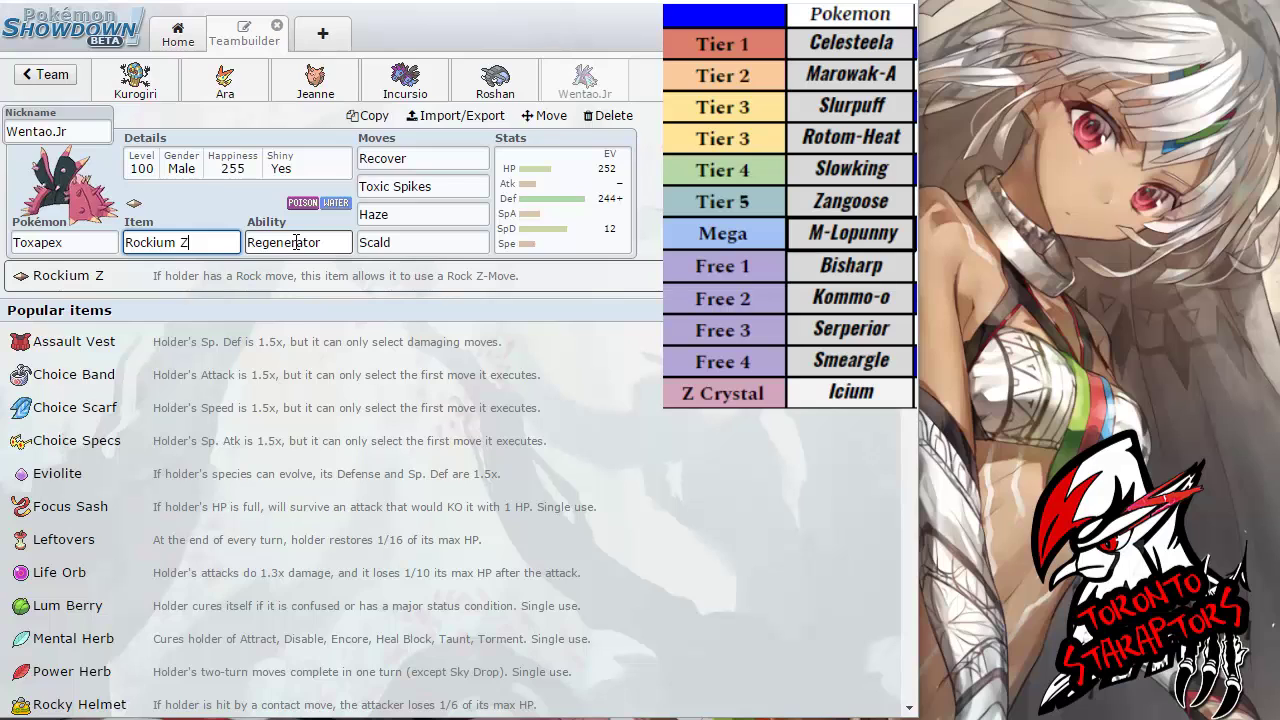
pyautogui.click(259, 237)
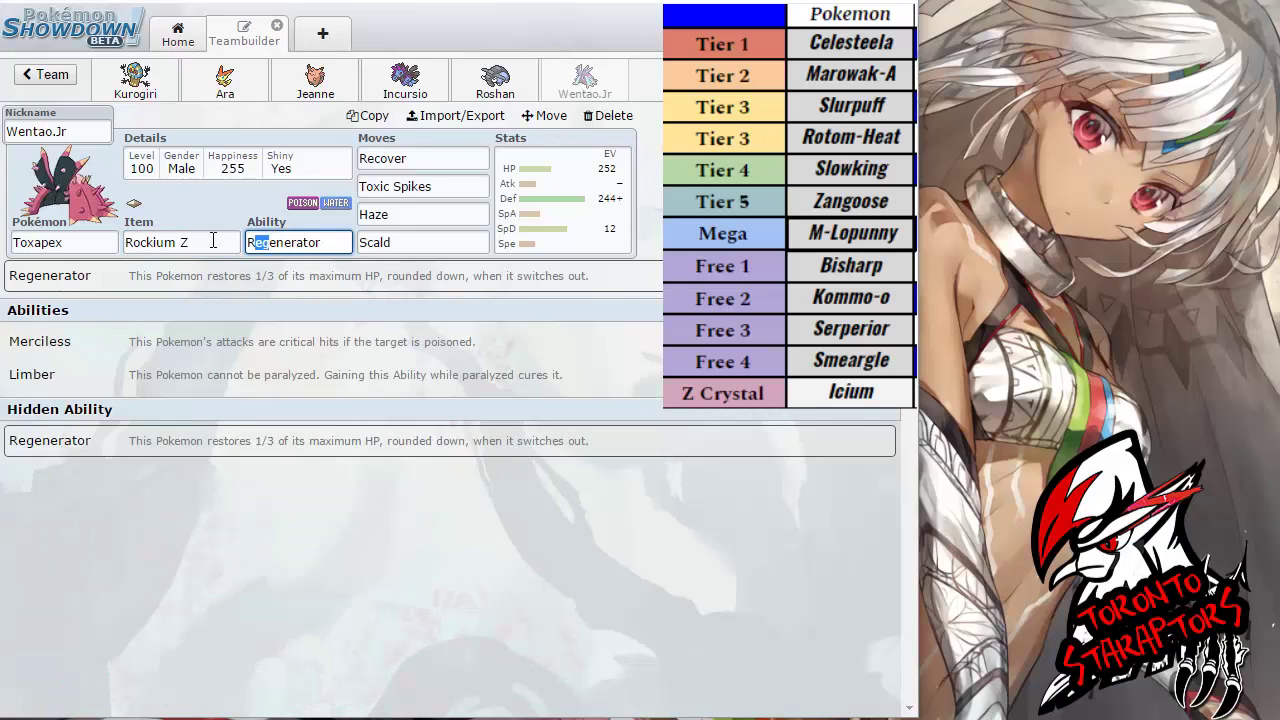
pyautogui.click(214, 241)
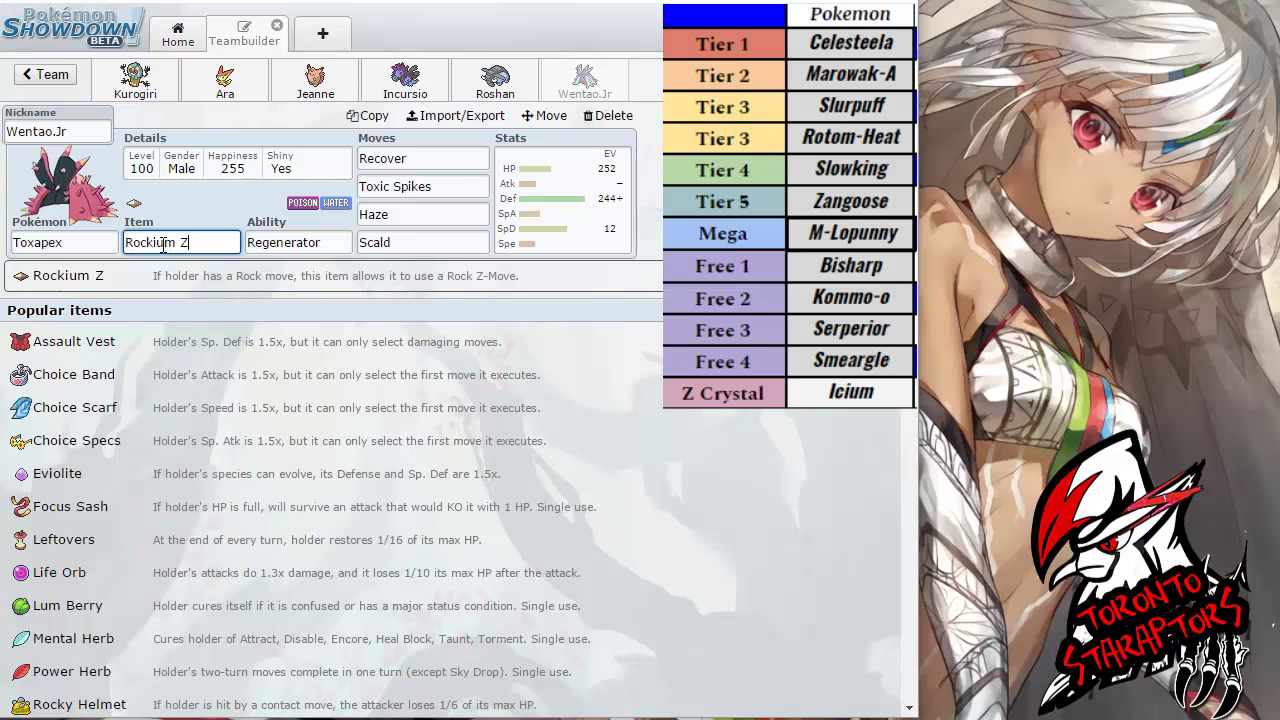
# - Recheck Toxapex's species entry, held item and ability, finishing on its Scald move
pyautogui.click(250, 242)
pyautogui.click(216, 240)
pyautogui.click(250, 242)
pyautogui.click(234, 241)
pyautogui.click(116, 243)
pyautogui.click(124, 243)
pyautogui.click(117, 243)
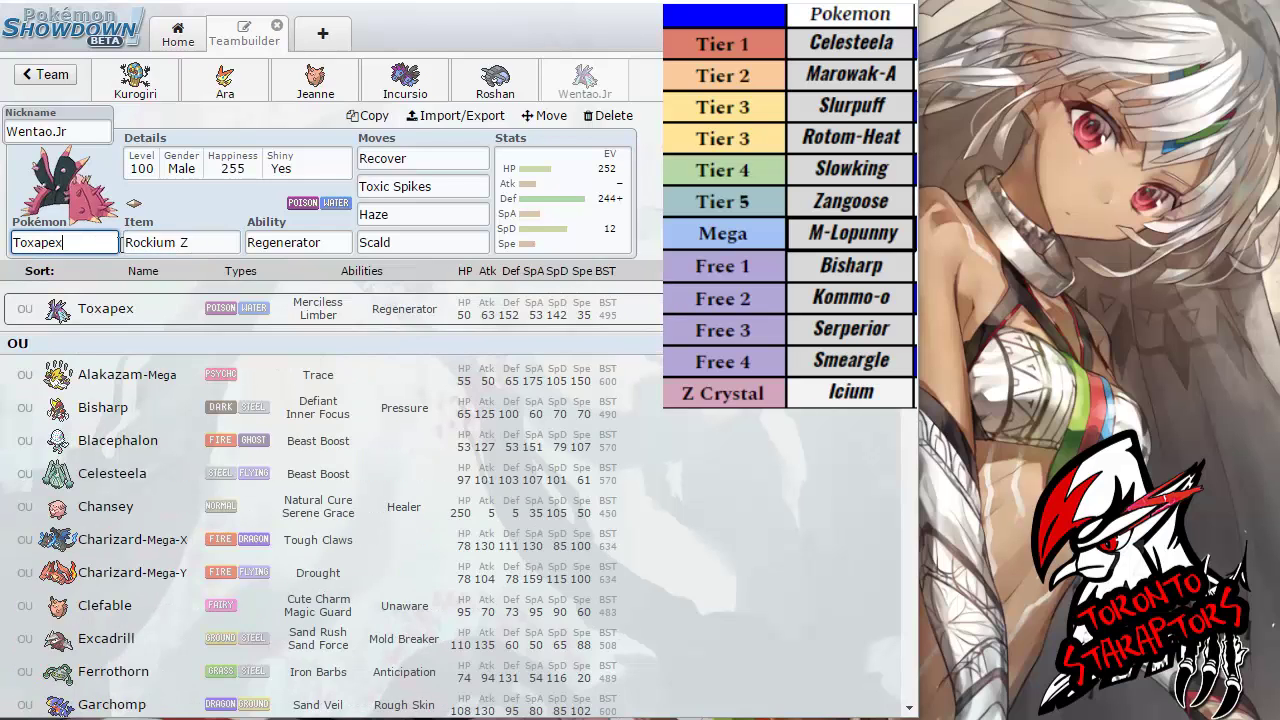
pyautogui.click(122, 243)
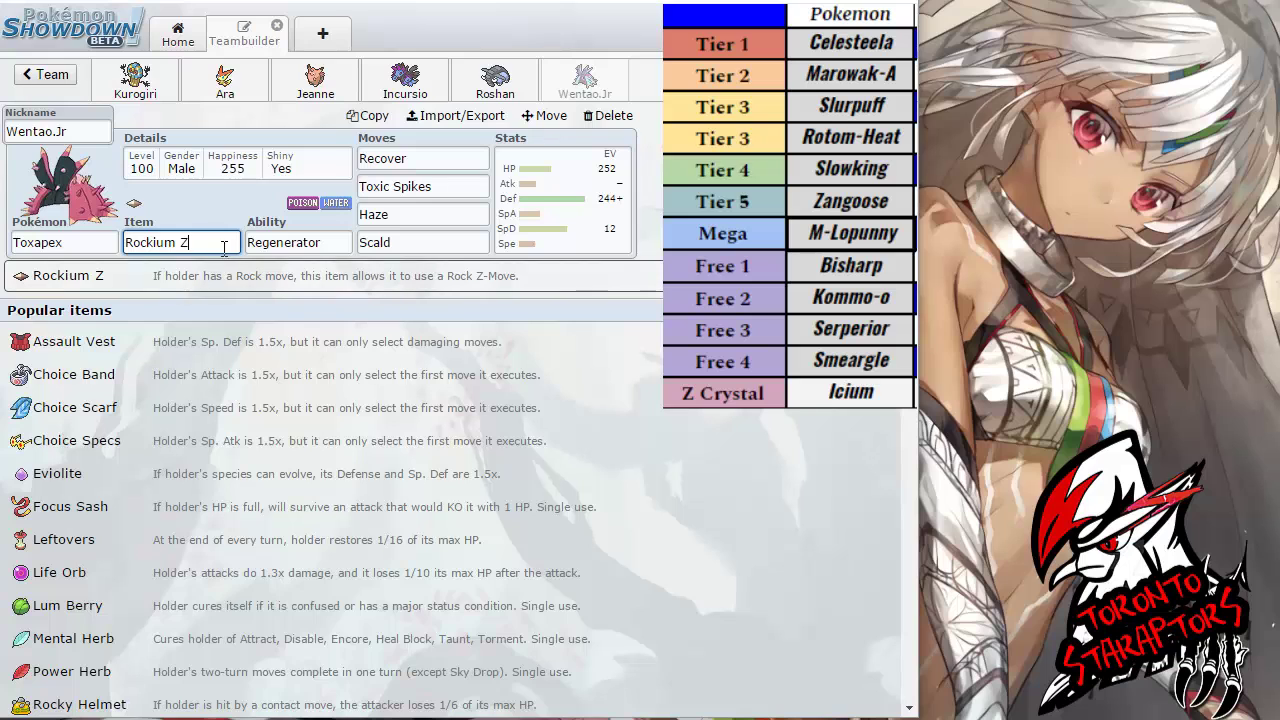
pyautogui.click(96, 239)
pyautogui.click(154, 242)
pyautogui.click(420, 242)
# - Look through every team member's set, going back and forth between the first Pokémon, Victini, Hydreigon, Donphan and Toxapex
pyautogui.click(495, 80)
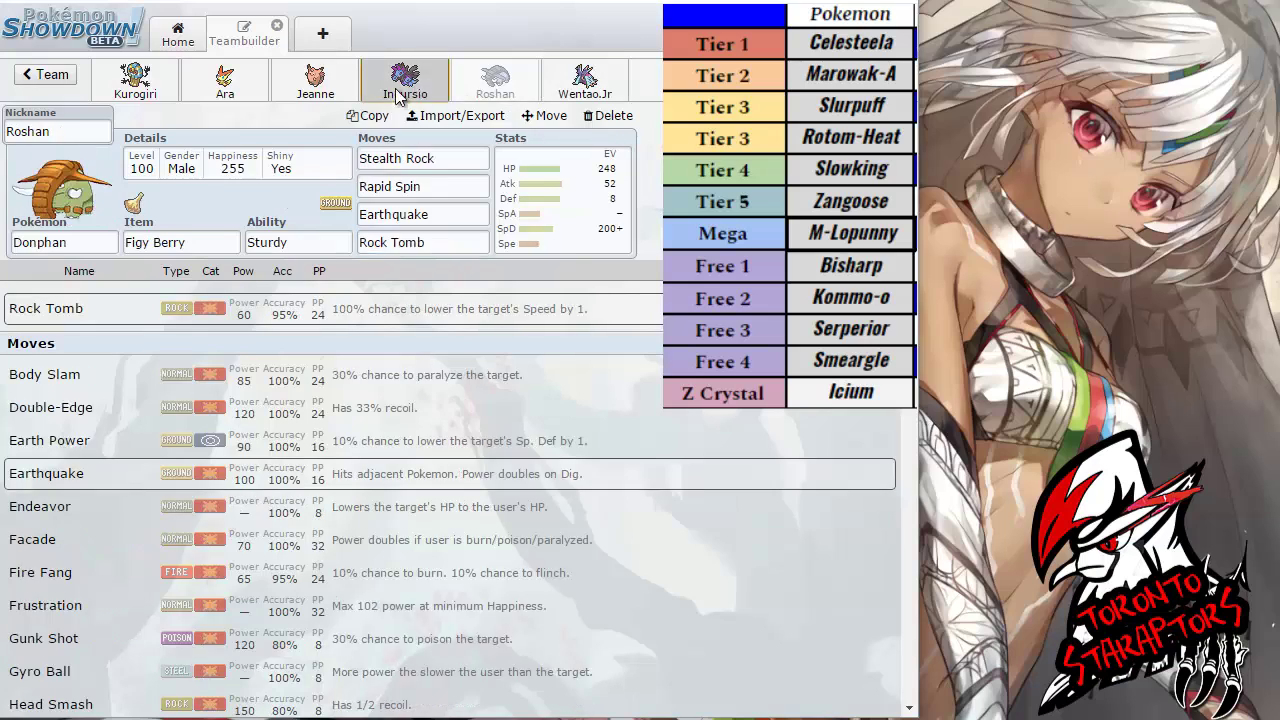
pyautogui.click(405, 80)
pyautogui.click(315, 80)
pyautogui.click(225, 80)
pyautogui.click(135, 80)
pyautogui.click(225, 80)
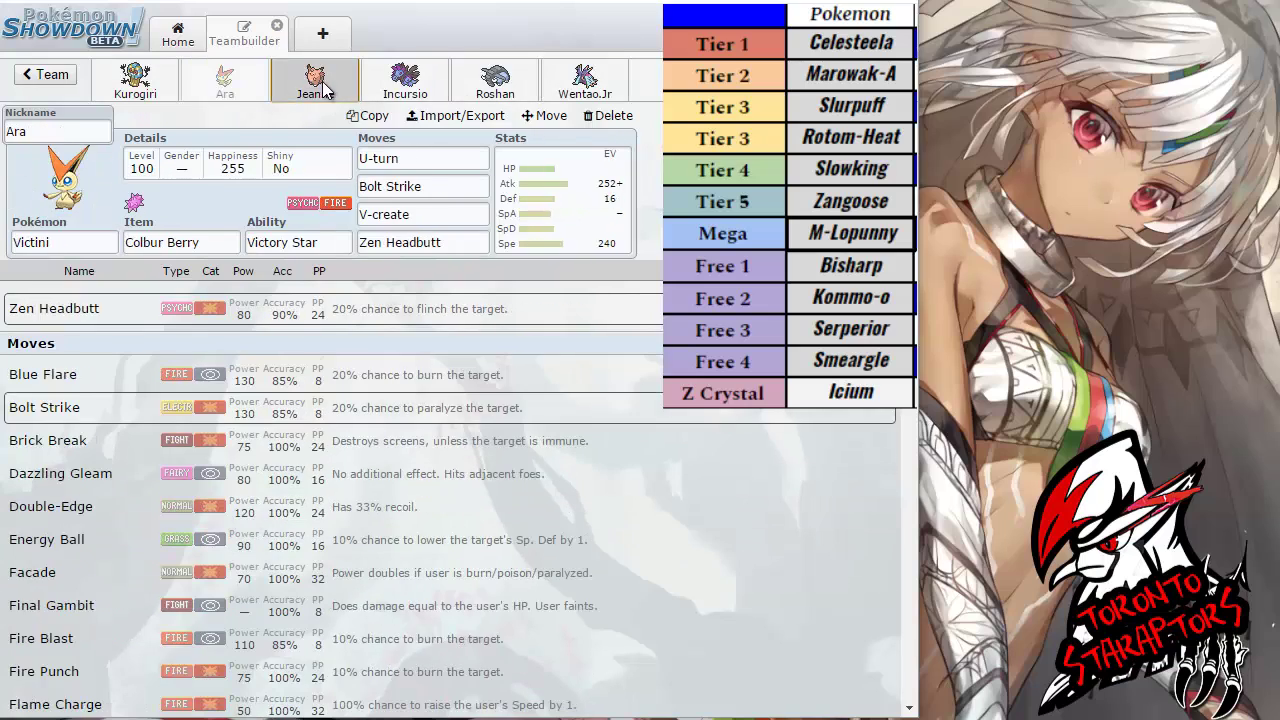
pyautogui.click(405, 80)
pyautogui.click(495, 80)
pyautogui.click(405, 80)
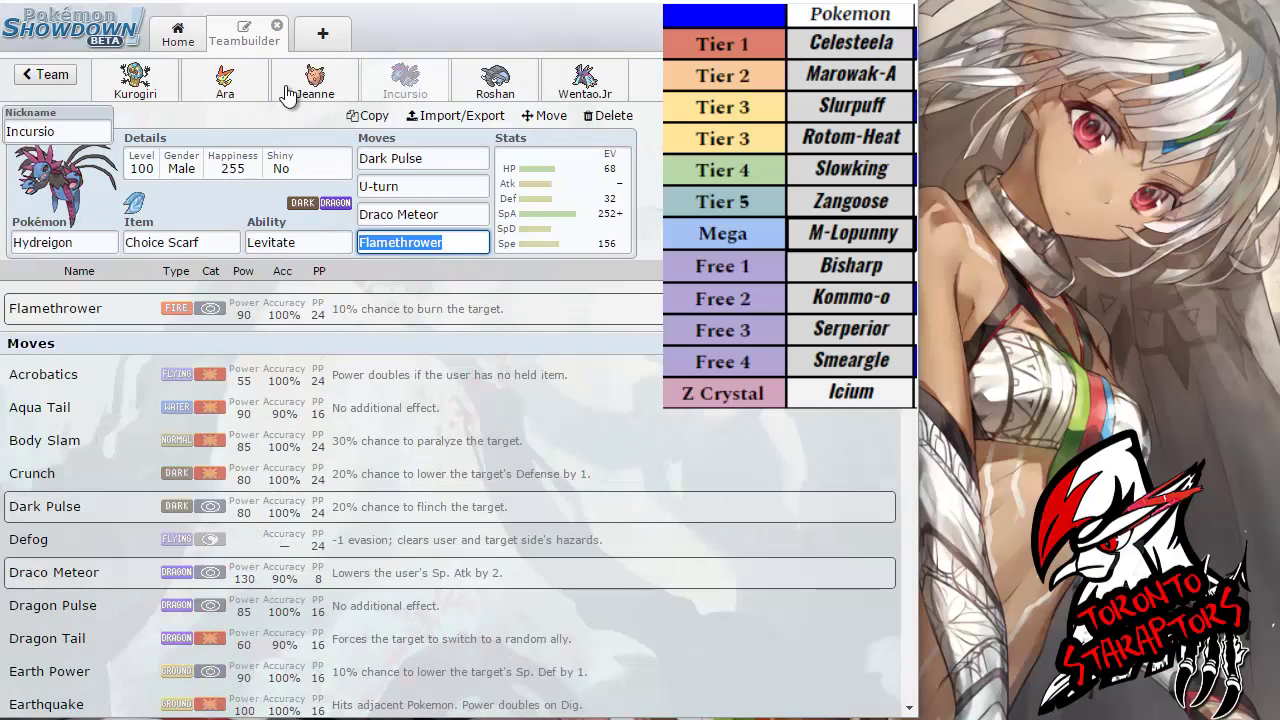
pyautogui.click(315, 80)
pyautogui.click(225, 80)
pyautogui.click(135, 80)
pyautogui.click(225, 80)
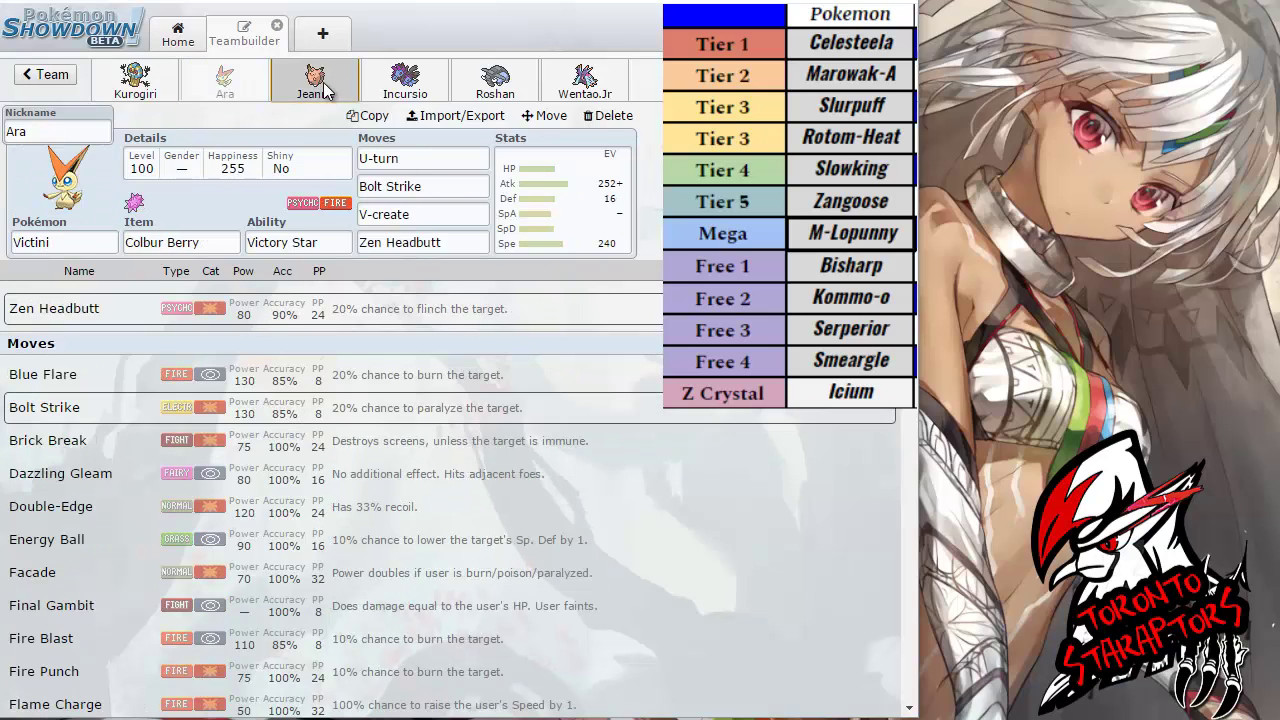
pyautogui.click(315, 80)
pyautogui.click(405, 80)
pyautogui.click(503, 88)
pyautogui.click(582, 85)
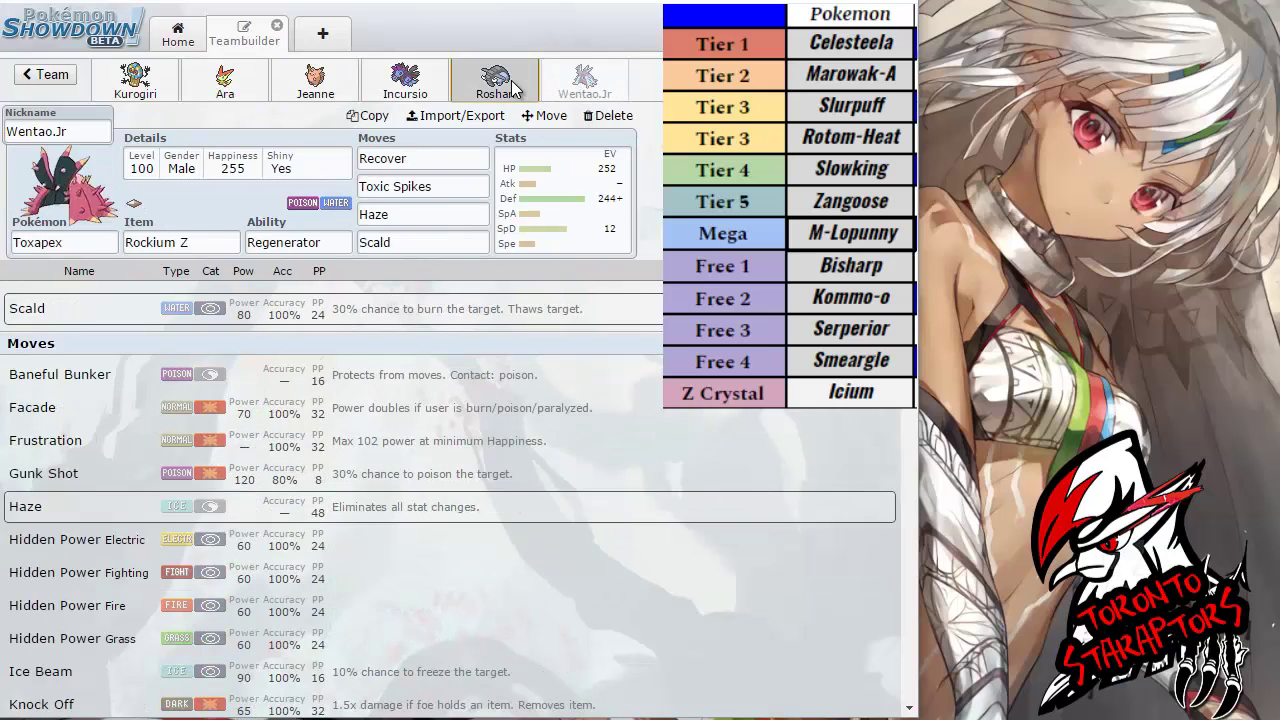
# - Run through the whole team once more from Donphan to the first Pokémon and on to Toxapex, then reopen Donphan's set
pyautogui.click(498, 88)
pyautogui.click(405, 85)
pyautogui.click(300, 88)
pyautogui.click(225, 80)
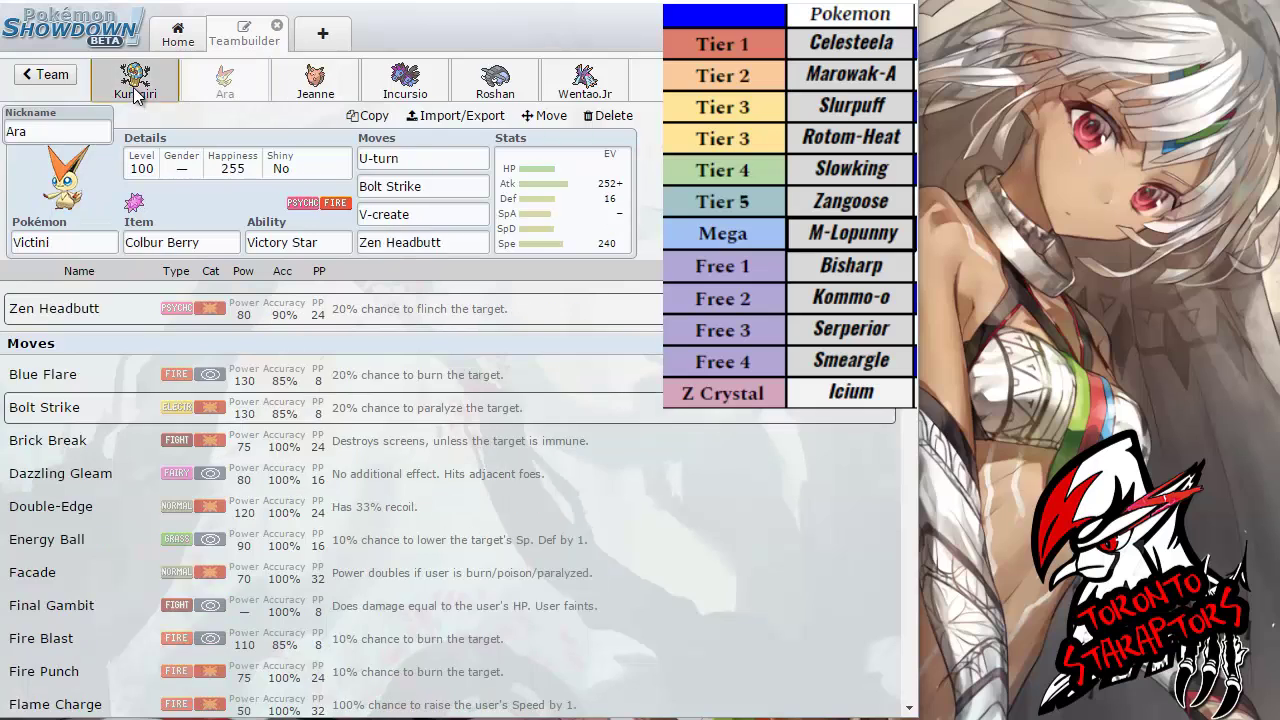
pyautogui.click(135, 80)
pyautogui.click(260, 86)
pyautogui.click(315, 80)
pyautogui.click(397, 93)
pyautogui.click(498, 88)
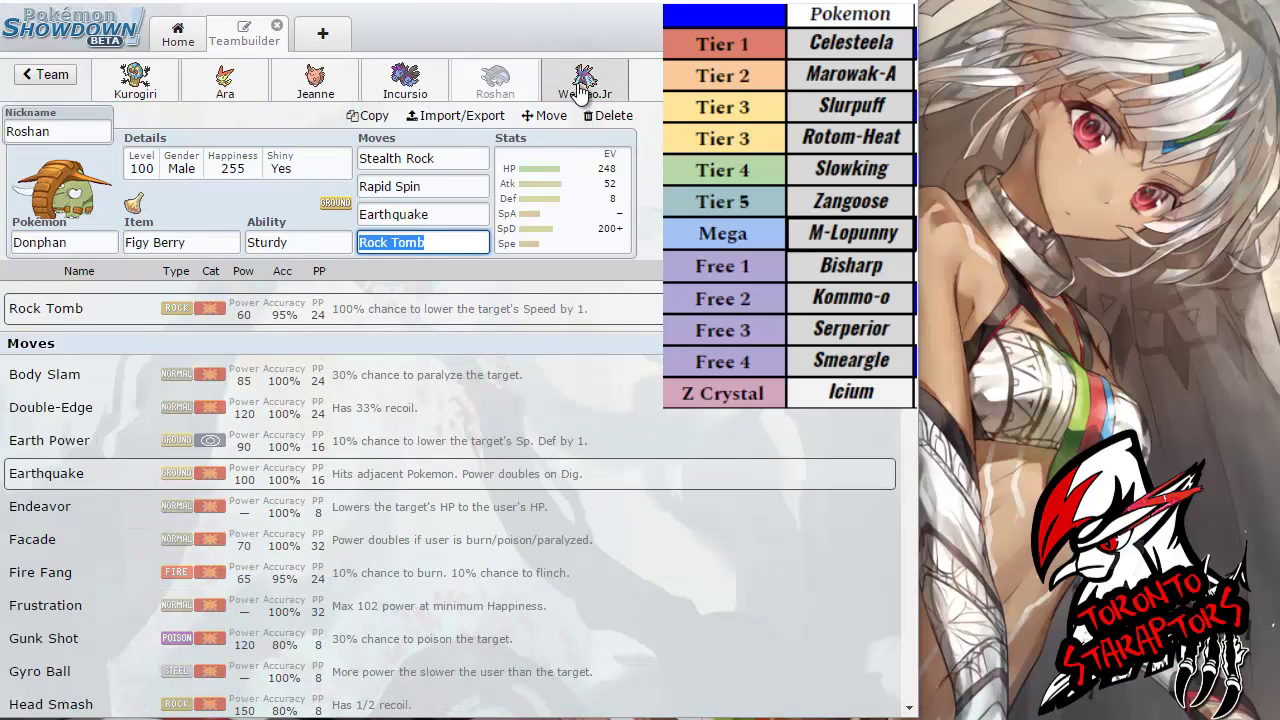
pyautogui.click(585, 85)
pyautogui.click(527, 87)
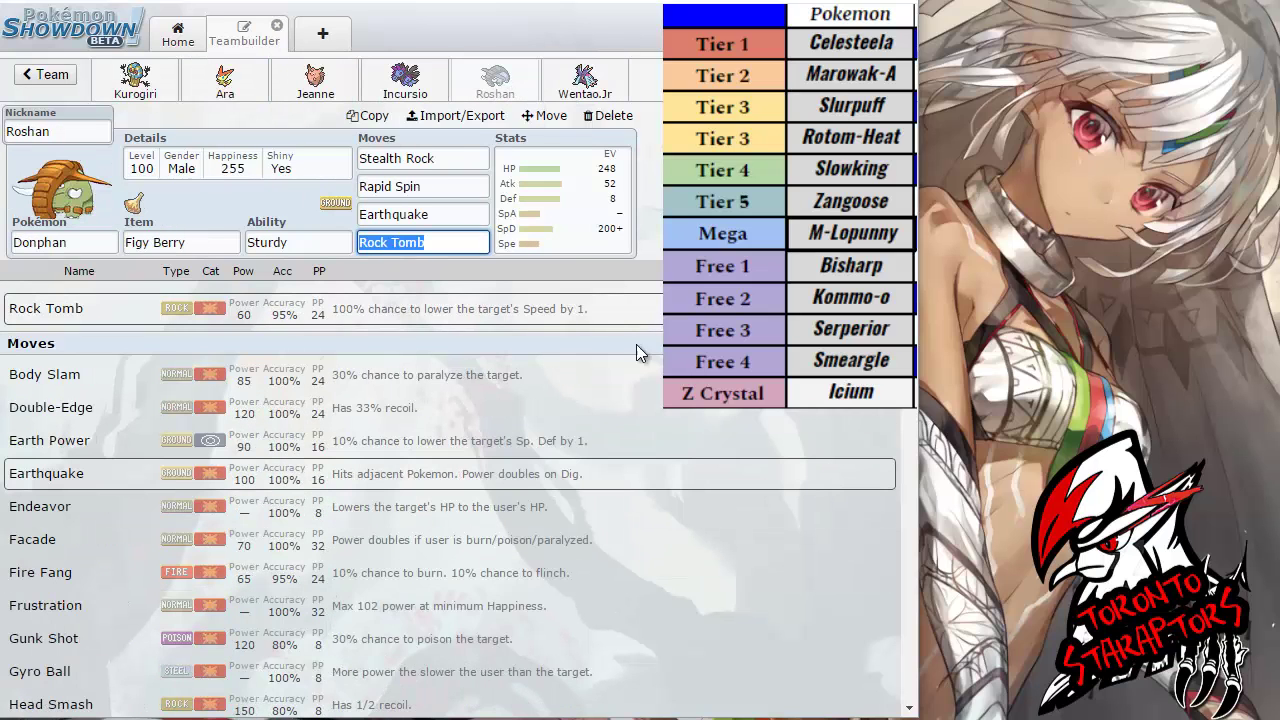
# - Examine Donphan's four moves: Stealth Rock, Rapid Spin, Earthquake and Rock Tomb
pyautogui.click(456, 214)
pyautogui.click(456, 241)
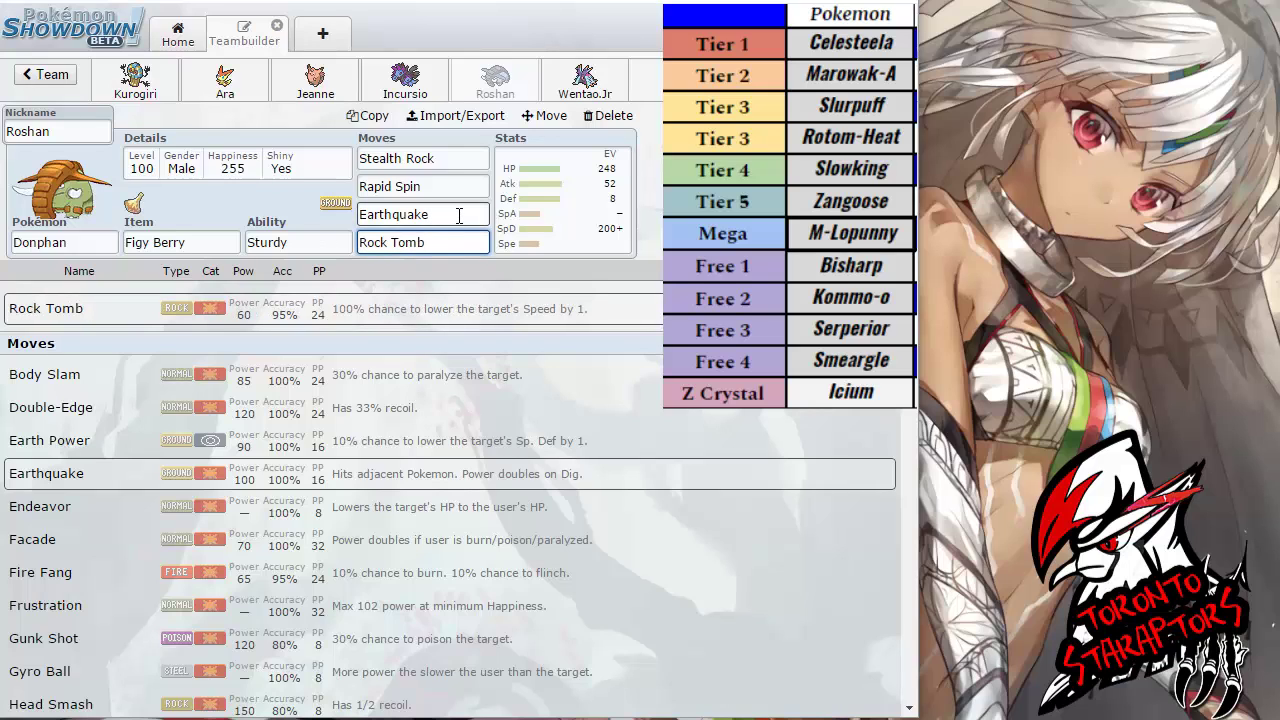
pyautogui.click(465, 158)
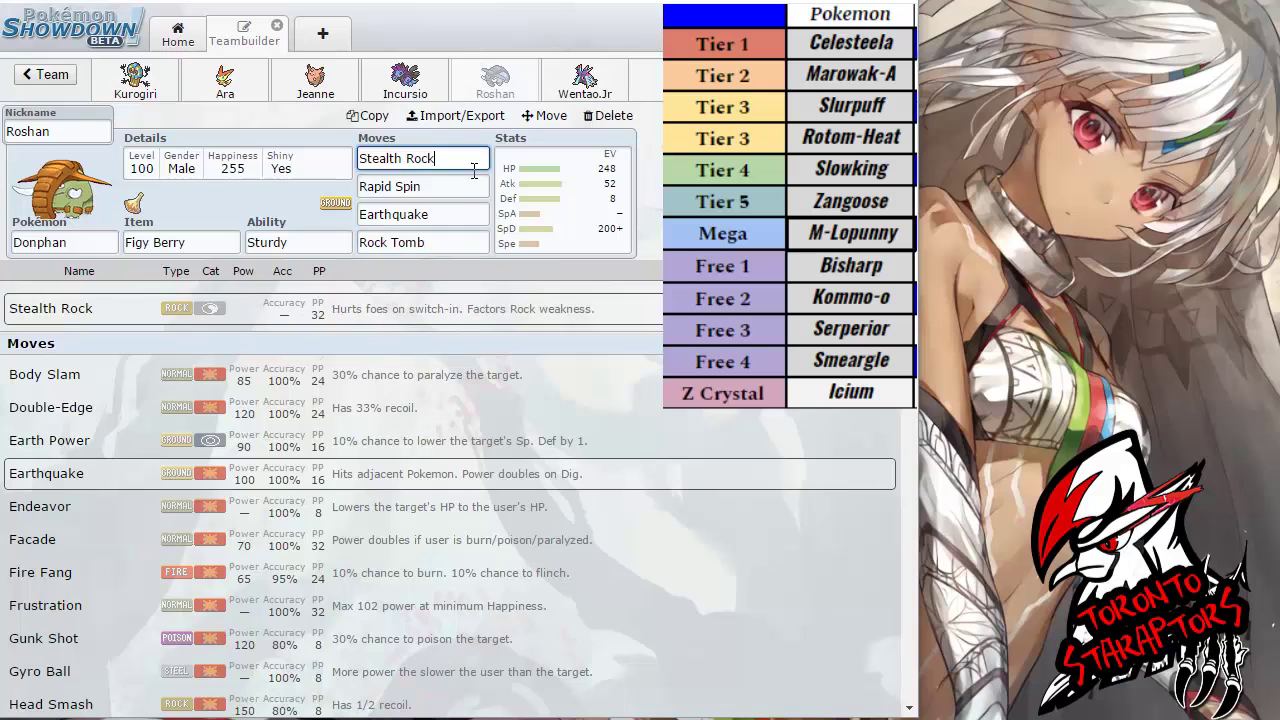
pyautogui.click(466, 188)
pyautogui.click(465, 216)
pyautogui.click(464, 241)
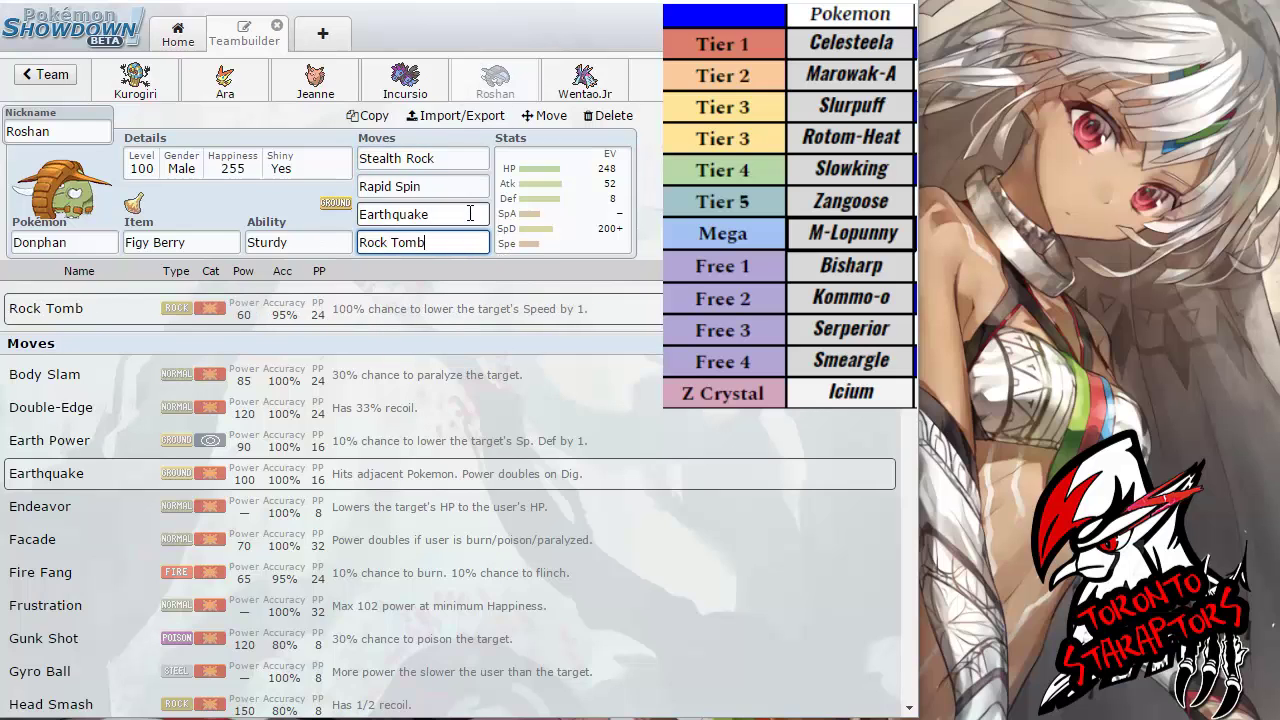
pyautogui.click(466, 214)
pyautogui.click(470, 187)
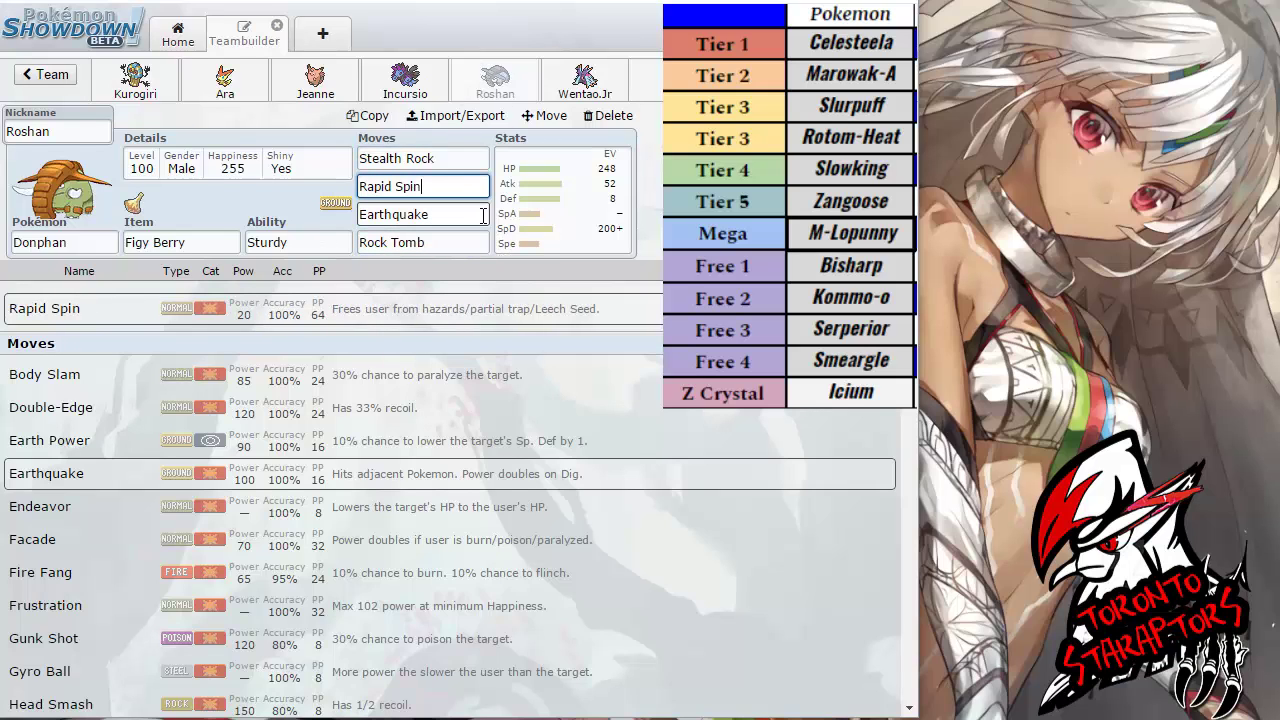